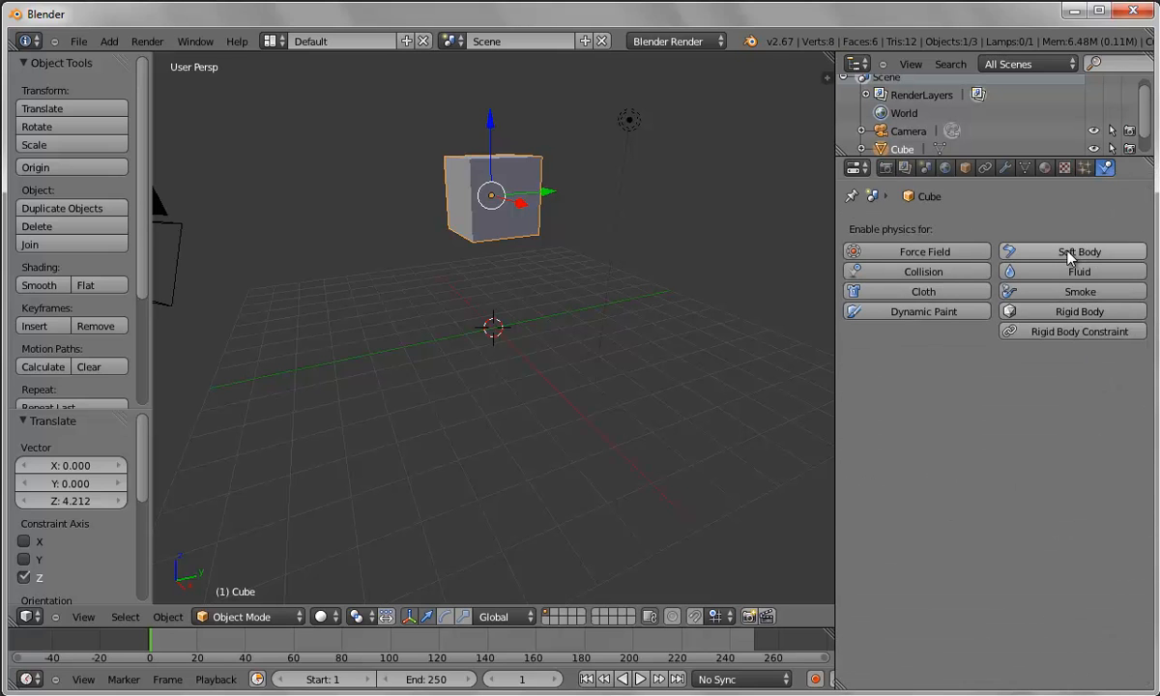
# Give the cube Soft Body physics with Soft Body Goal disabled and the Soft Body Edges Bending set to 10
pyautogui.click(1070, 251)
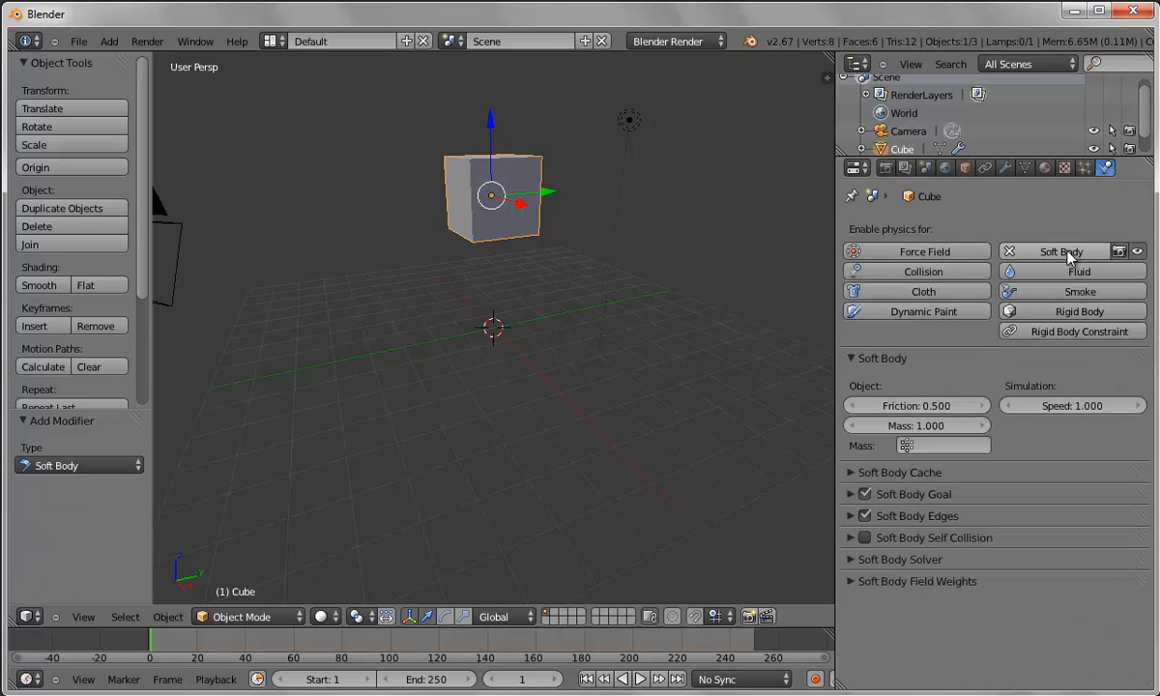
pyautogui.click(865, 494)
pyautogui.click(849, 516)
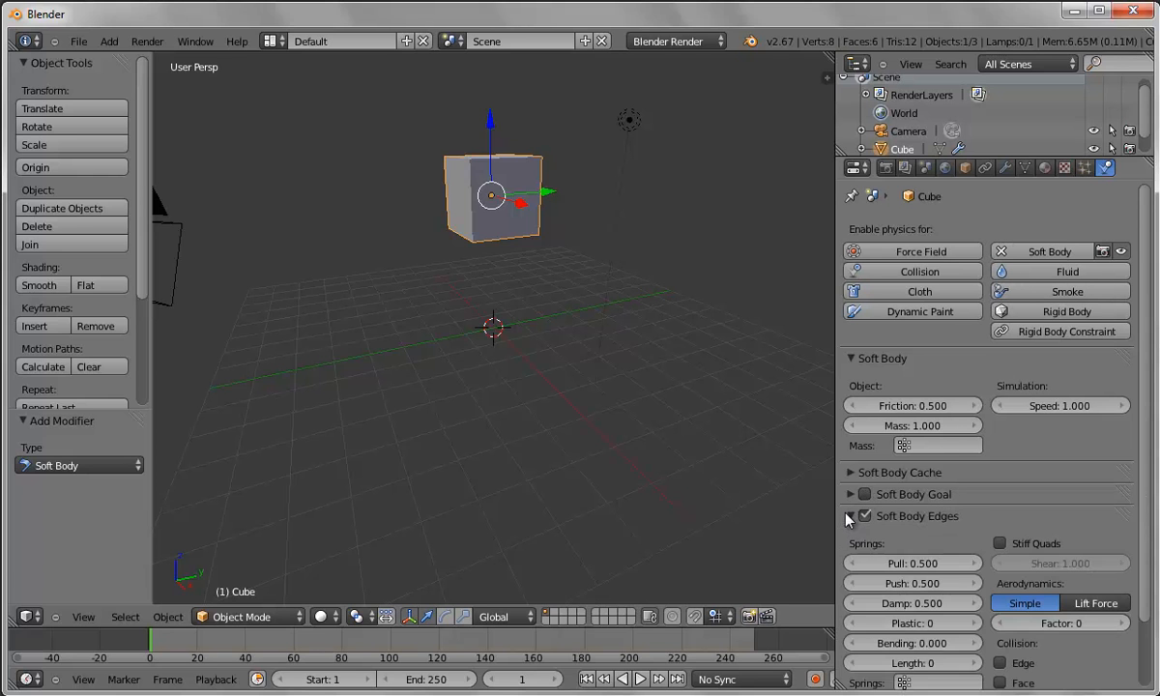
pyautogui.scroll(-2, 923, 635)
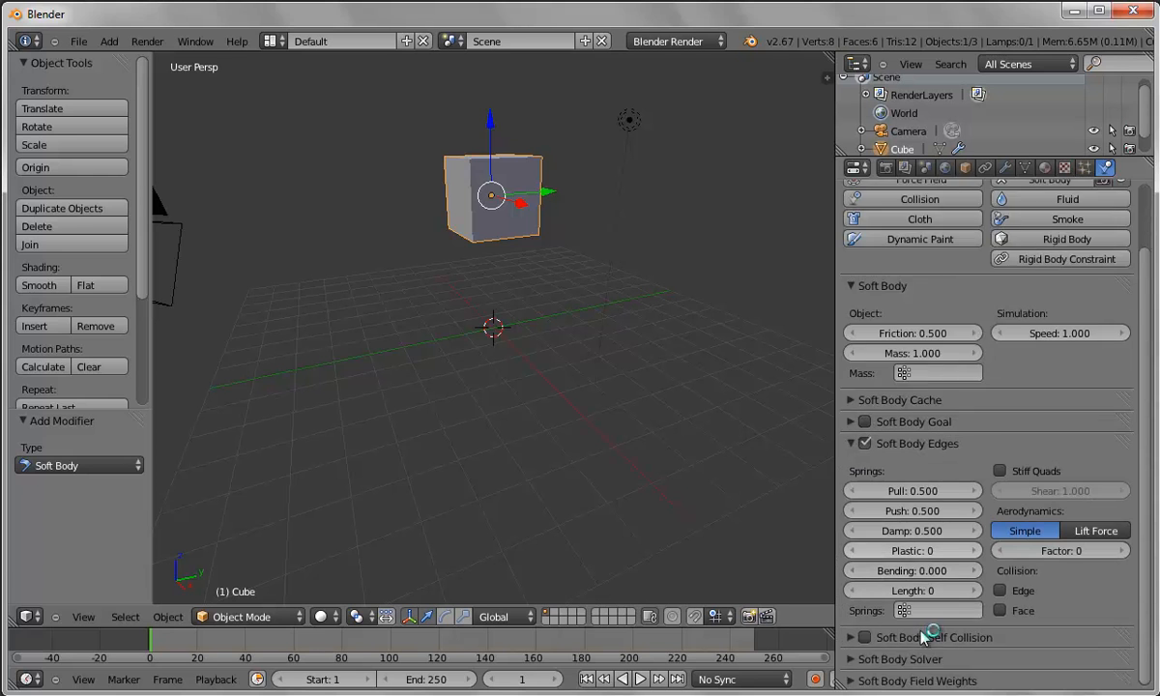
pyautogui.click(908, 569)
pyautogui.write('0.1')
pyautogui.write('1')
pyautogui.write('0')
pyautogui.press('Return')
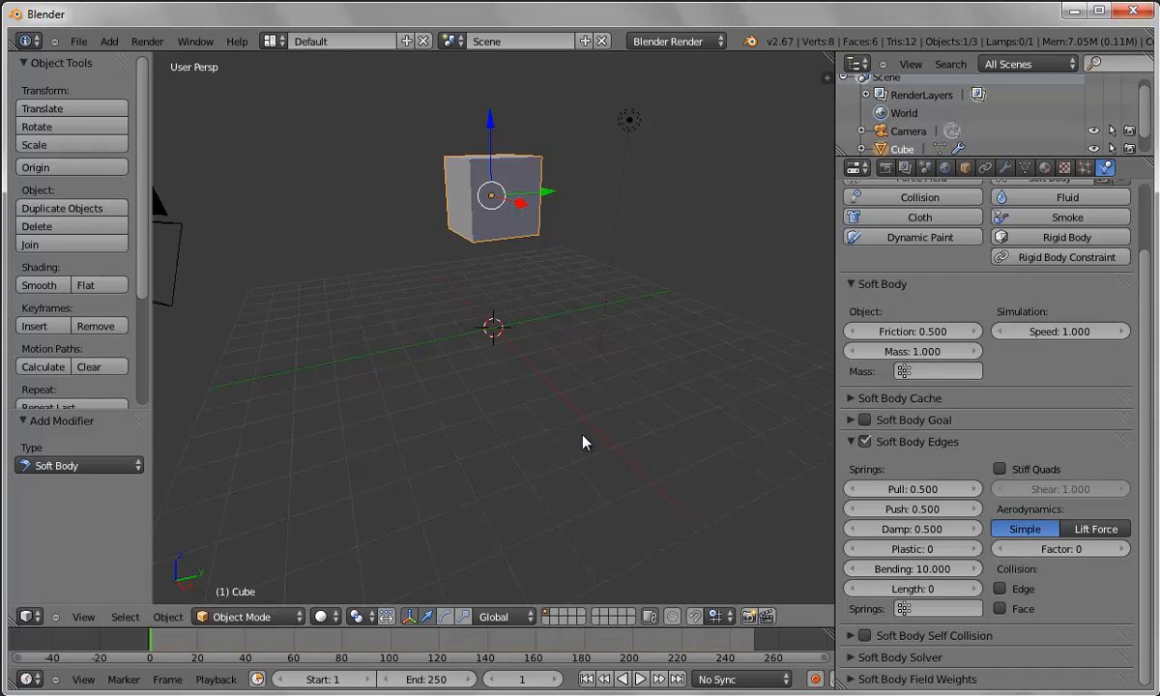
# Add a mesh plane below the cube, scaled up about 4.3 times, with Collision physics enabled
pyautogui.click(122, 41)
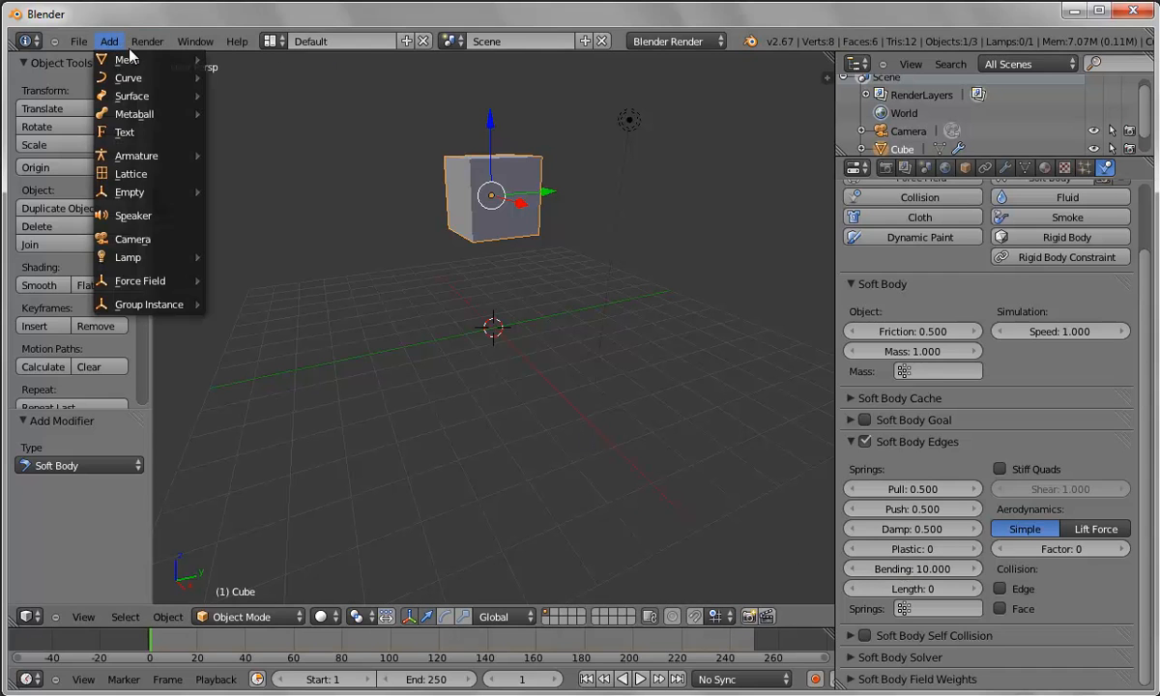
pyautogui.moveTo(126, 60)
pyautogui.click(235, 61)
pyautogui.press('s')
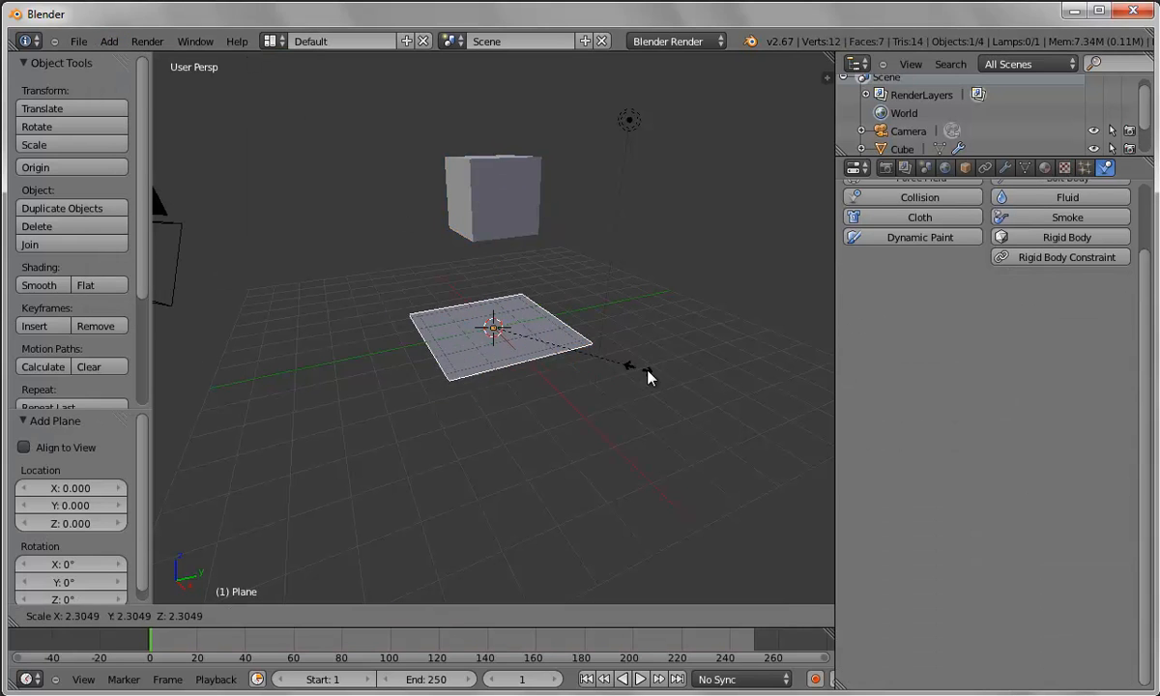
pyautogui.click(771, 397)
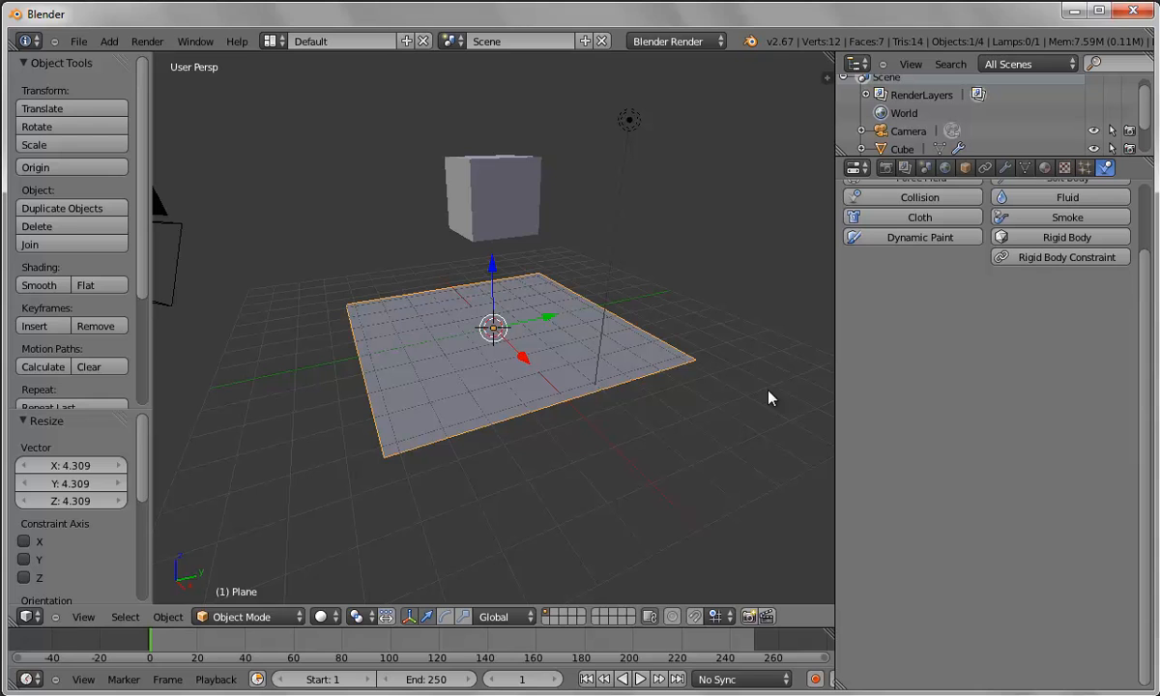
pyautogui.click(930, 197)
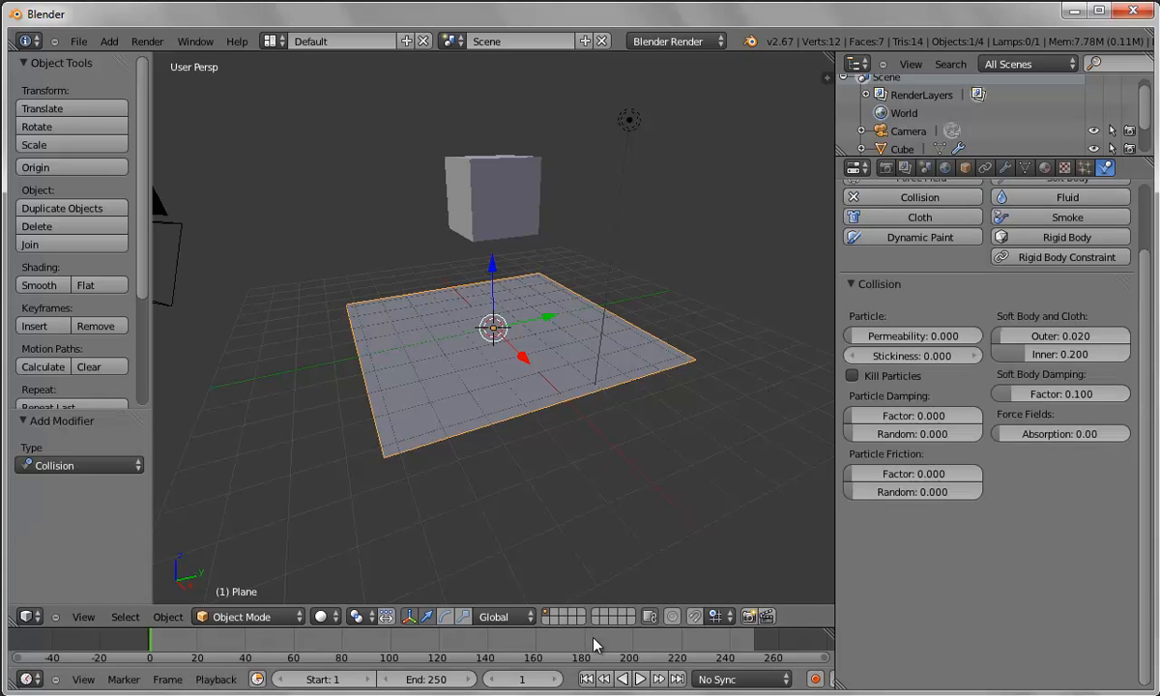
# Play the soft body simulation until the cube has landed on the plane, then return to the first frame
pyautogui.click(640, 679)
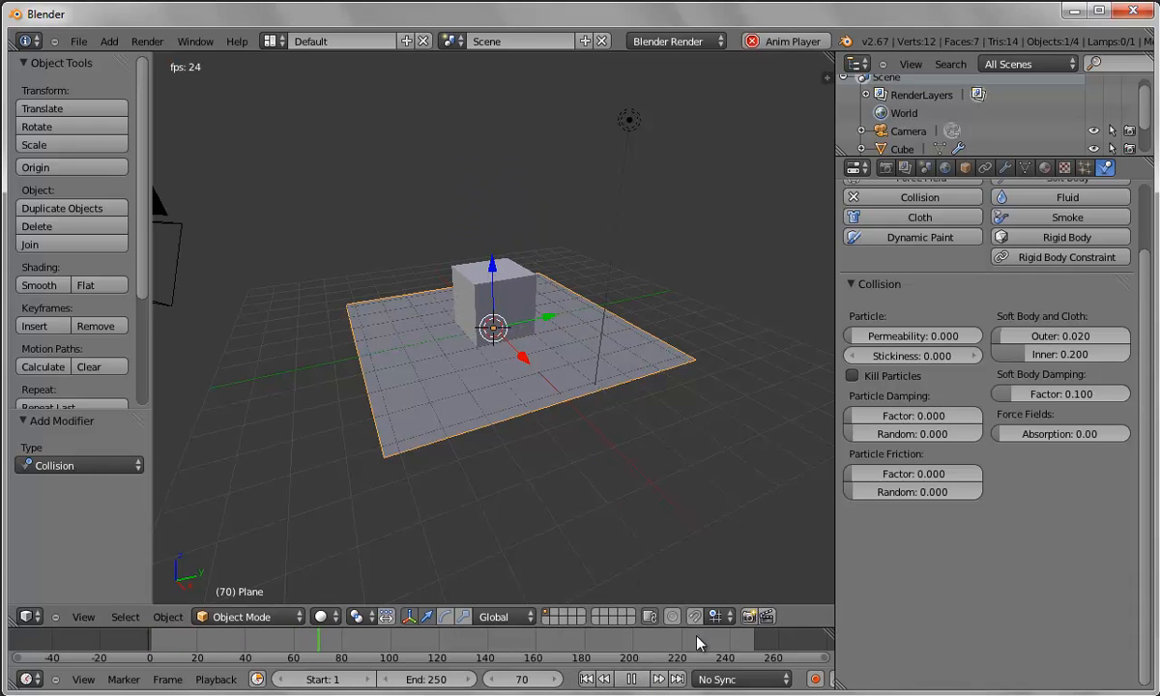
pyautogui.click(633, 680)
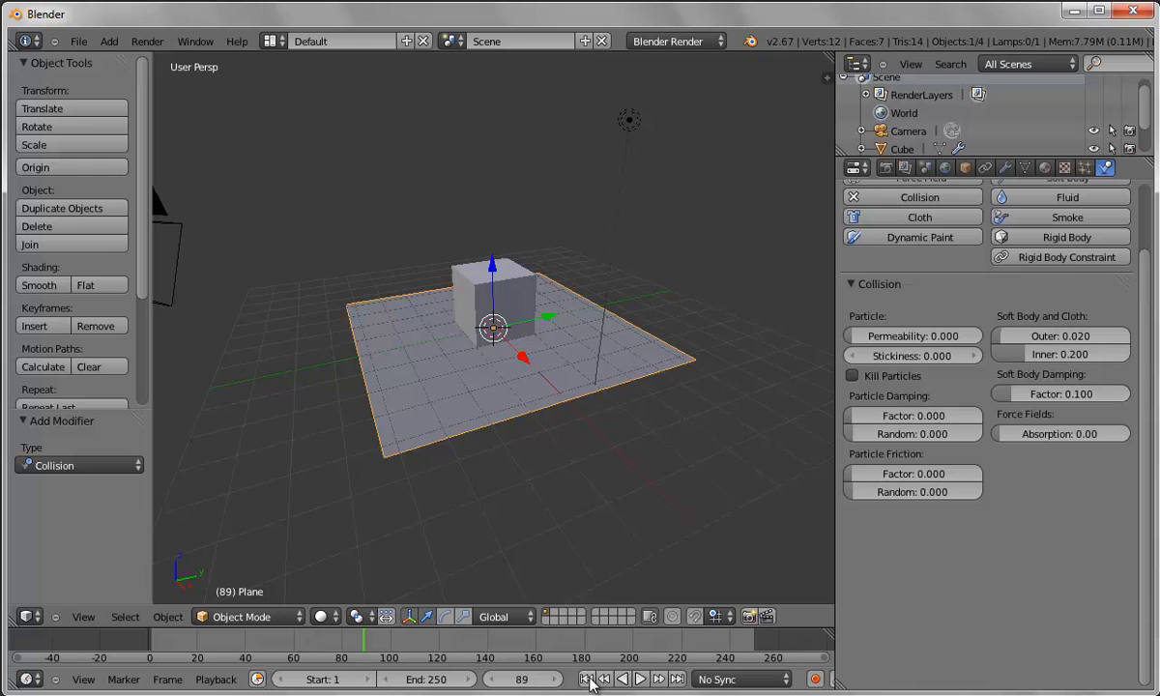
pyautogui.click(586, 680)
# Set the cube's soft body Bending to 5, play the simulation and inspect the landed cube up close
pyautogui.rightClick(505, 190)
pyautogui.click(926, 567)
pyautogui.write('5')
pyautogui.press('Return')
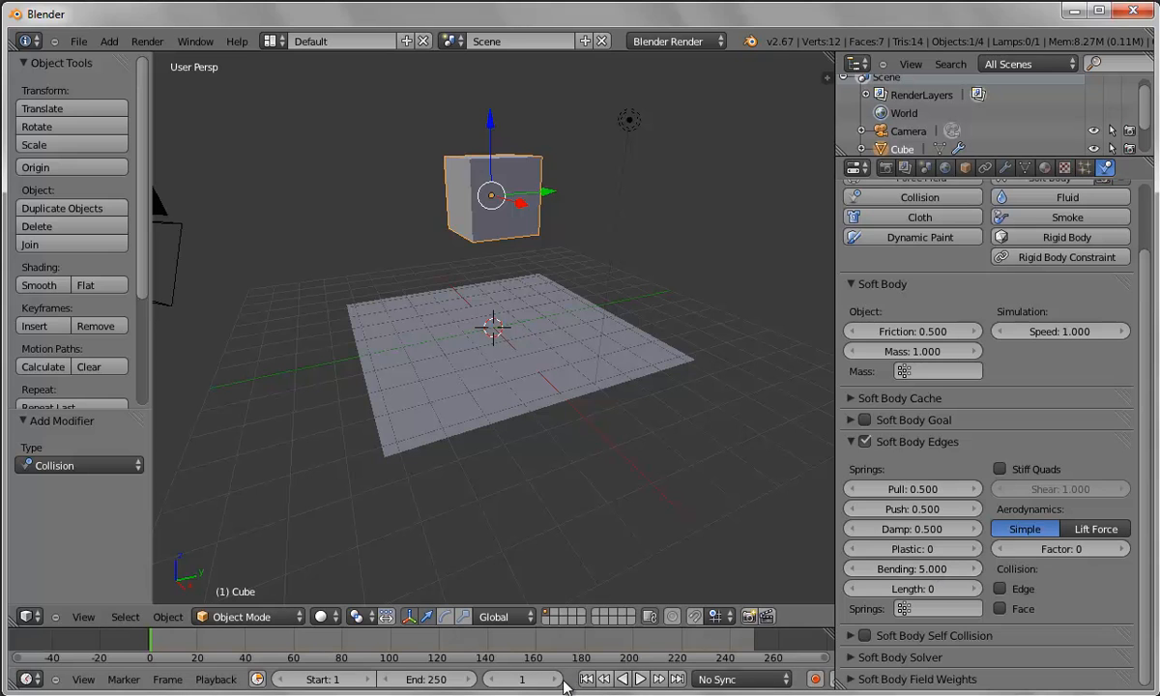
pyautogui.click(641, 682)
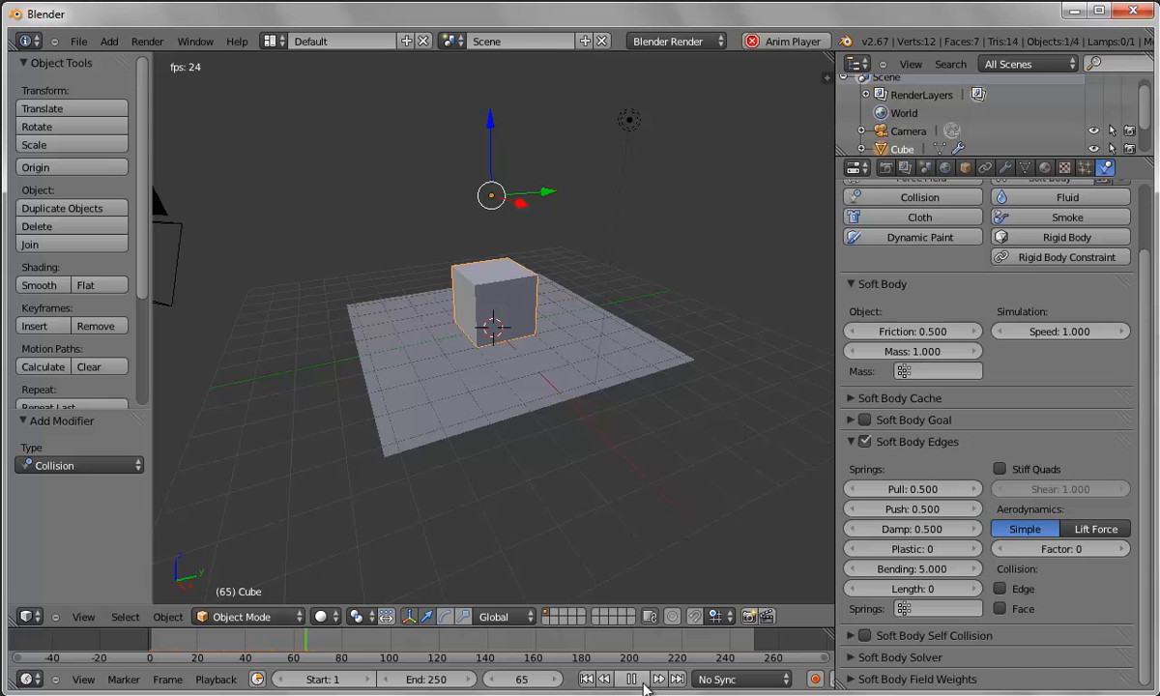
pyautogui.click(641, 682)
pyautogui.moveTo(593, 416)
pyautogui.mouseDown(button='middle')
pyautogui.moveTo(612, 435)
pyautogui.moveTo(584, 401)
pyautogui.mouseUp(button='middle')
pyautogui.scroll(3, 611, 427)
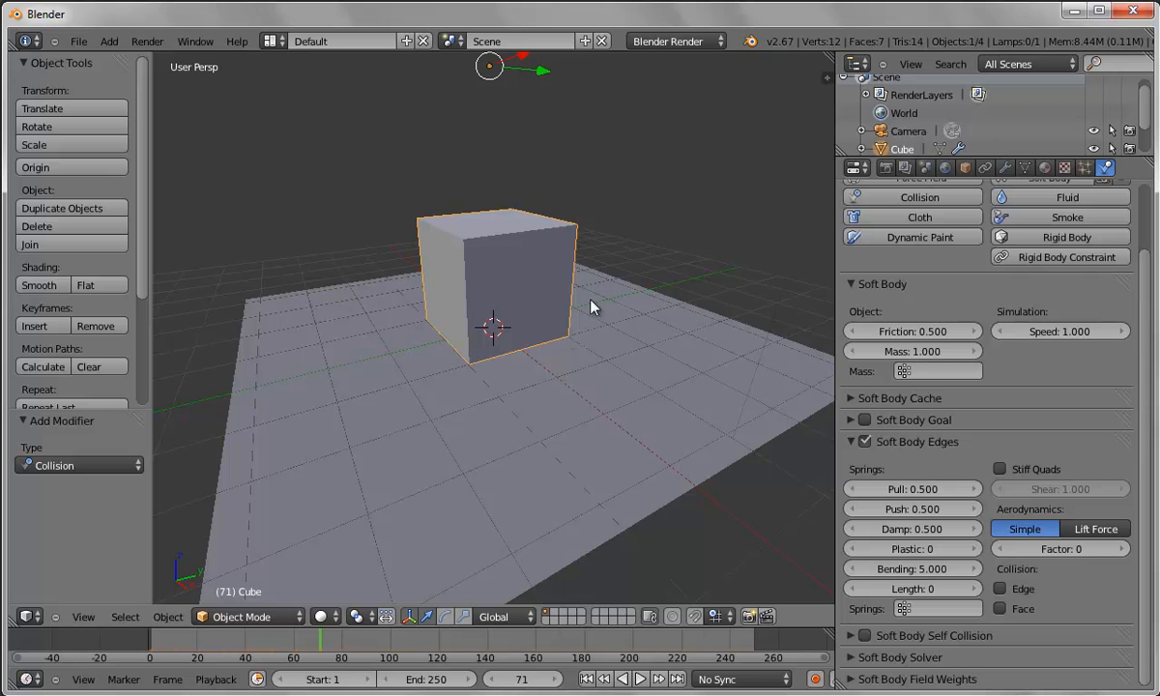
# Set the cube's soft body Bending to 0 and replay the simulation from the first frame
pyautogui.click(908, 569)
pyautogui.write('0')
pyautogui.press('Return')
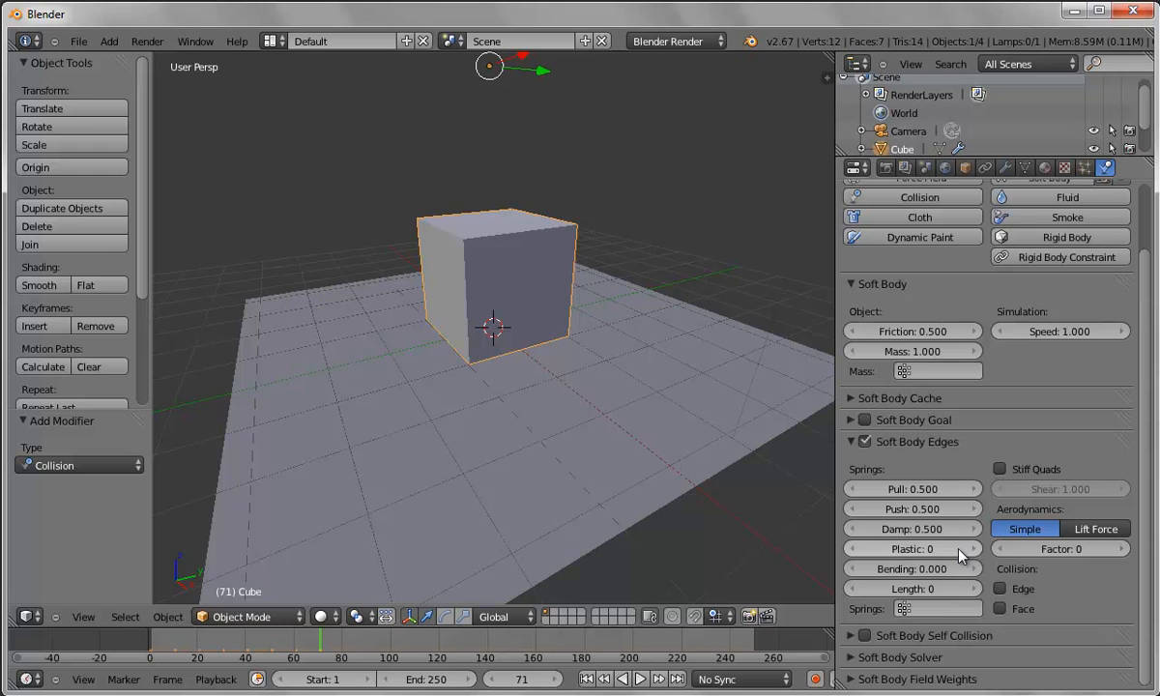
pyautogui.click(586, 679)
pyautogui.click(639, 678)
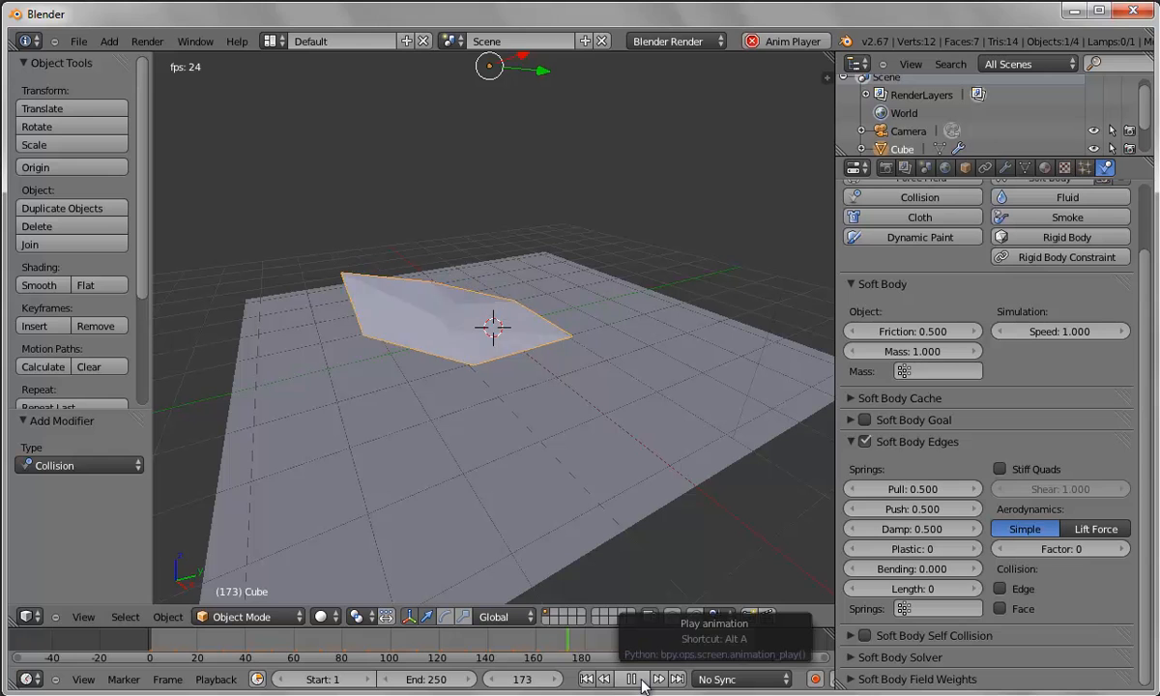
pyautogui.click(640, 679)
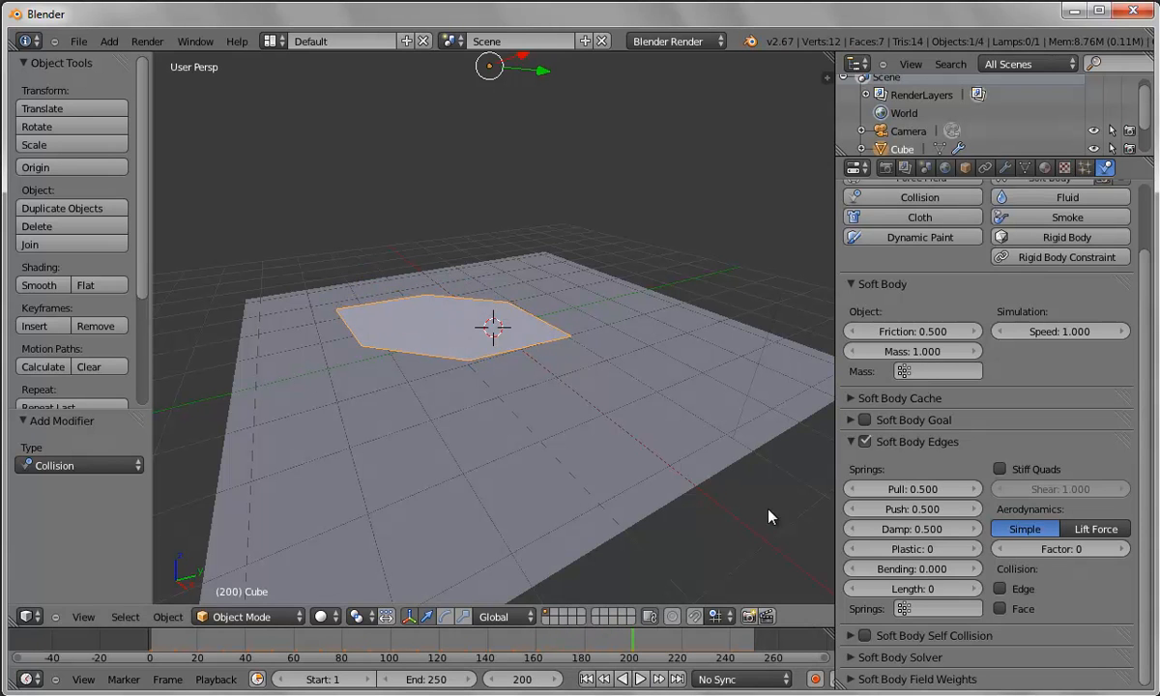
# Set the cube's soft body Bending to 4 and replay the simulation from the first frame
pyautogui.click(922, 568)
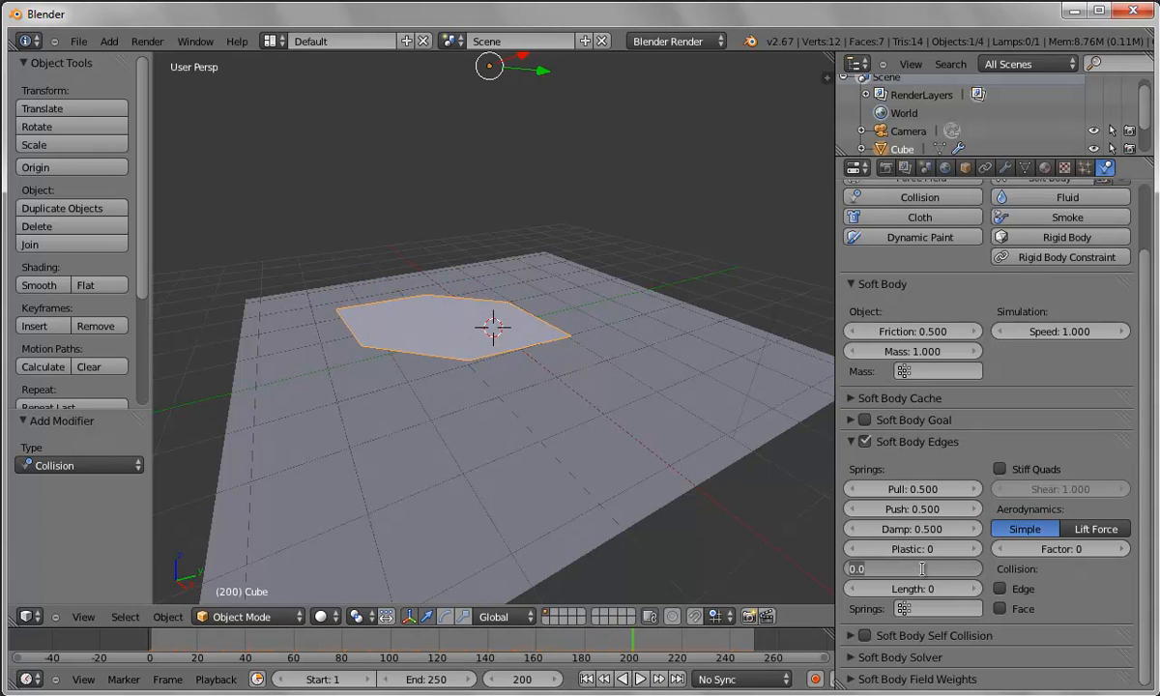
pyautogui.write('4')
pyautogui.press('Return')
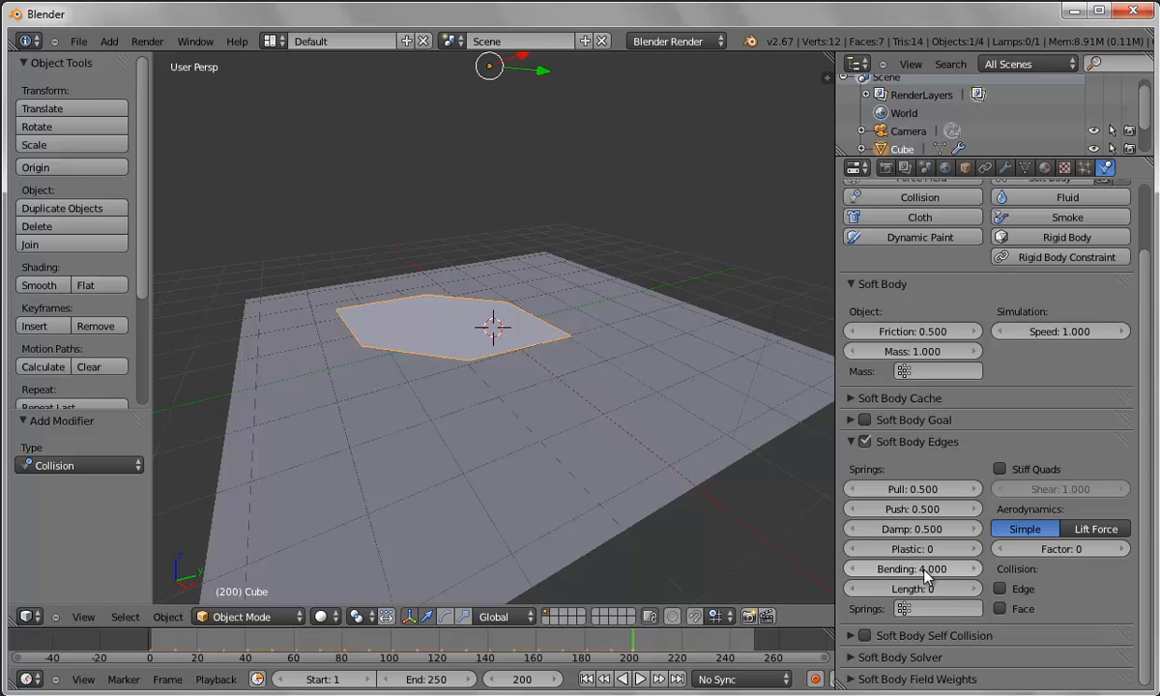
pyautogui.click(586, 679)
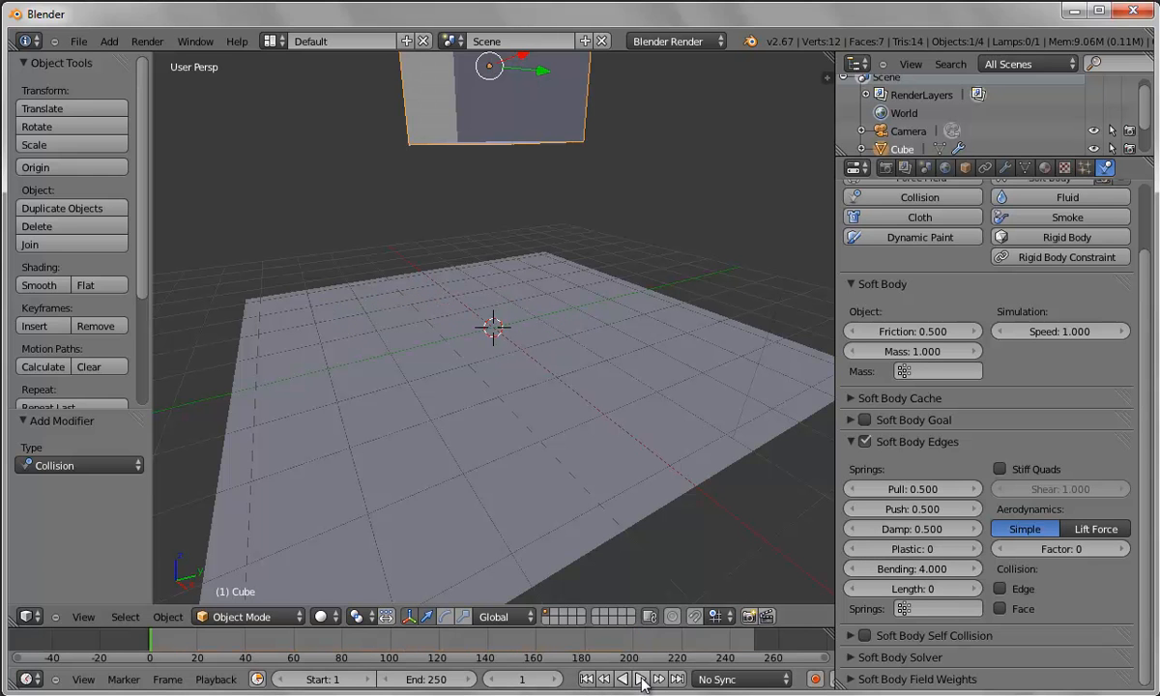
pyautogui.click(640, 680)
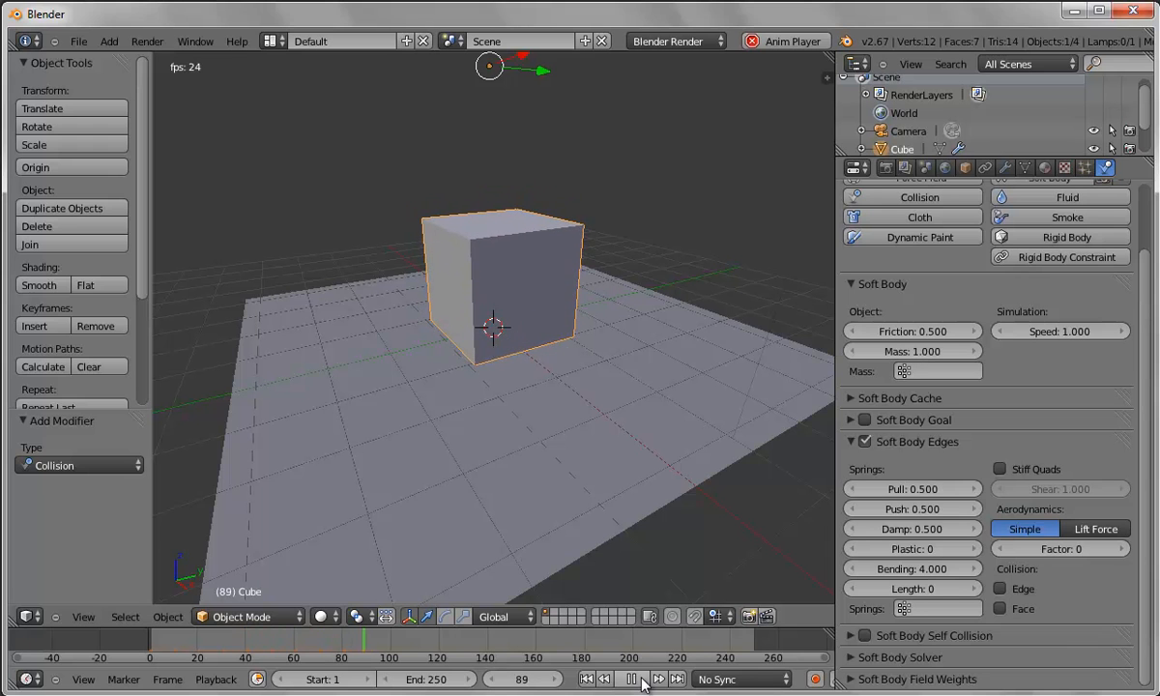
pyautogui.click(640, 679)
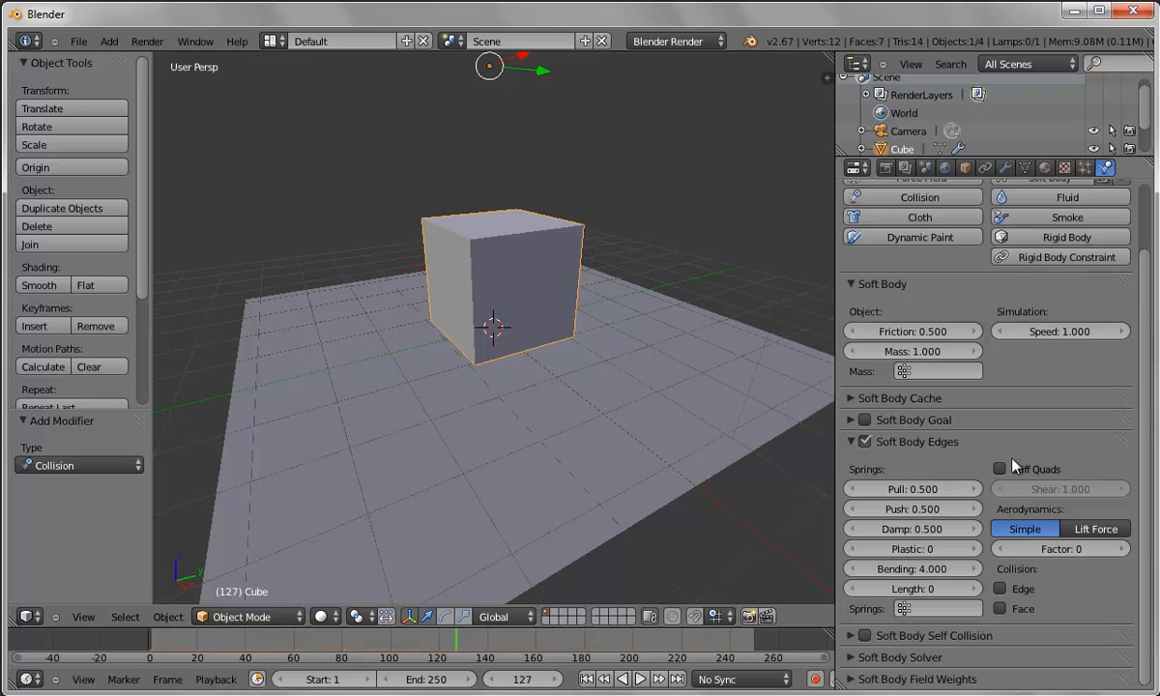
# Expand the Soft Body Cache settings of the cube to view the baking options
pyautogui.click(851, 399)
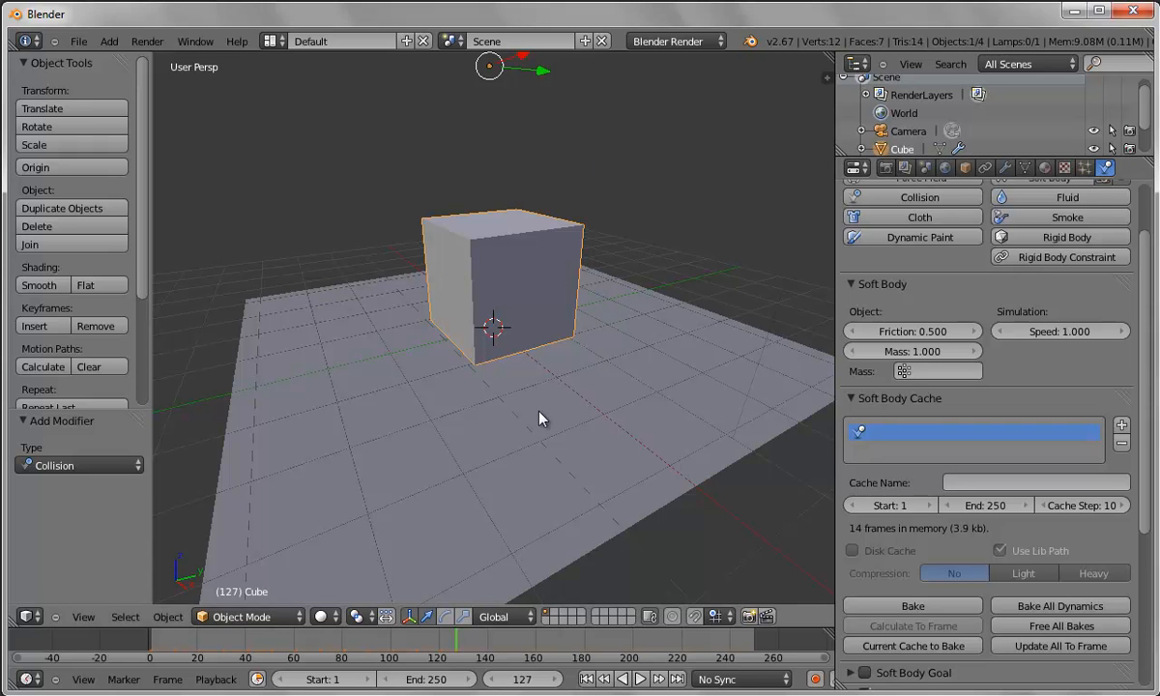
# Reset the scene by loading the factory settings and delete the default cube
pyautogui.click(78, 42)
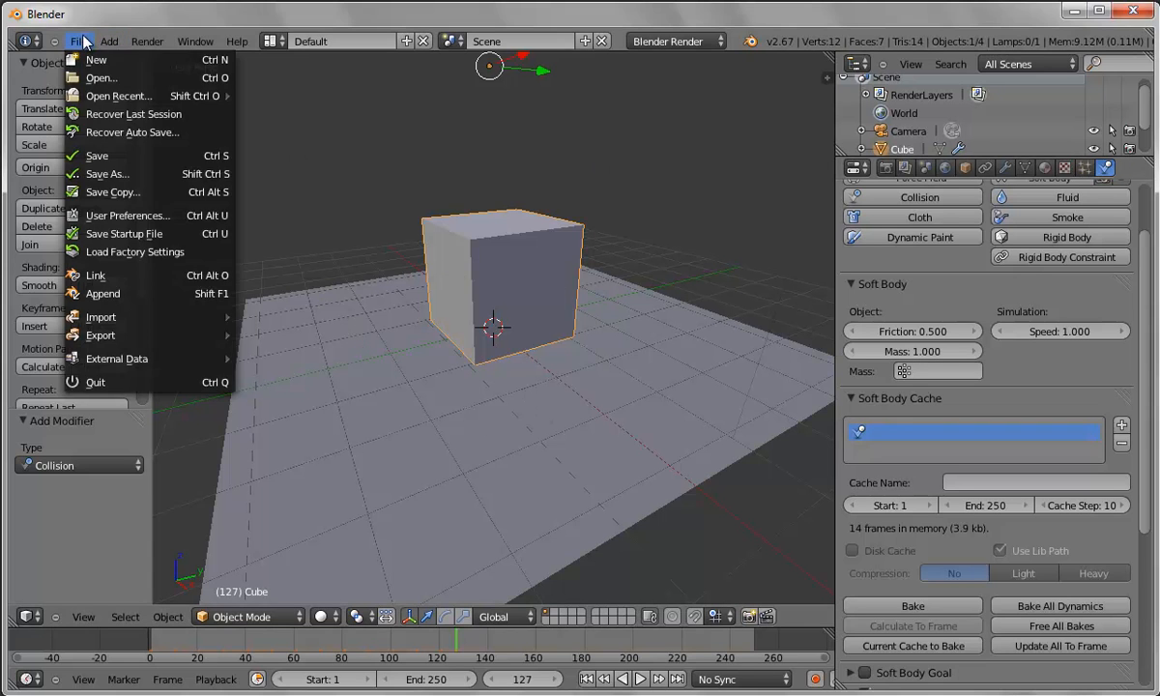
pyautogui.click(122, 253)
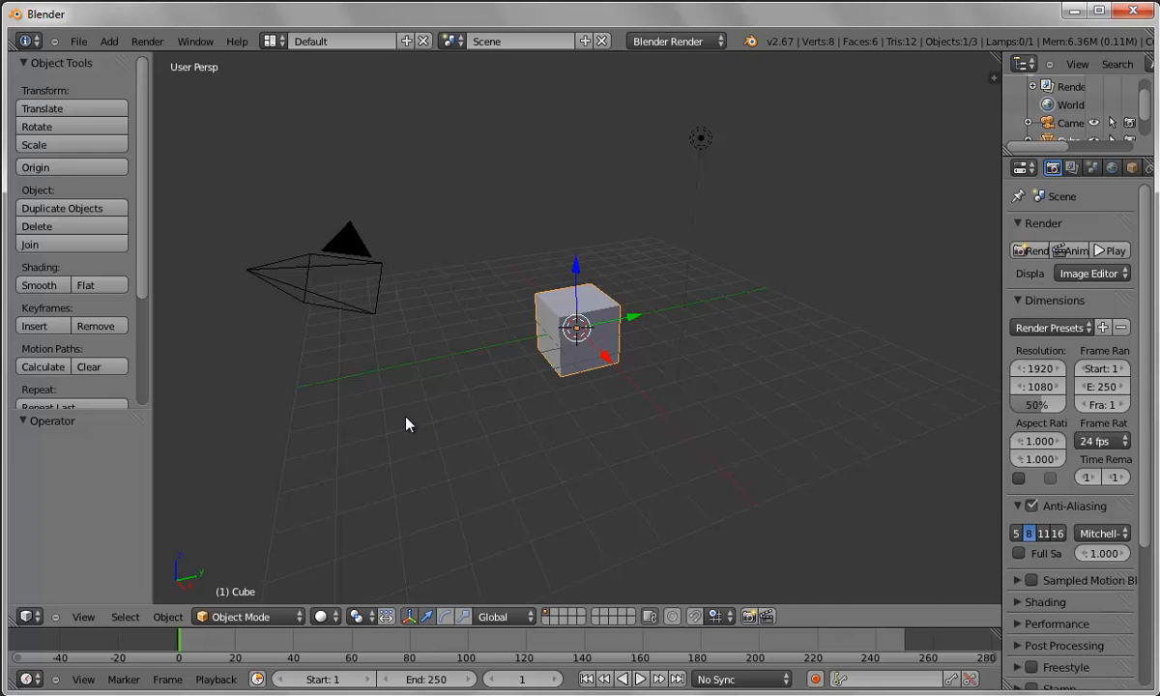
pyautogui.press('x')
pyautogui.click(573, 421)
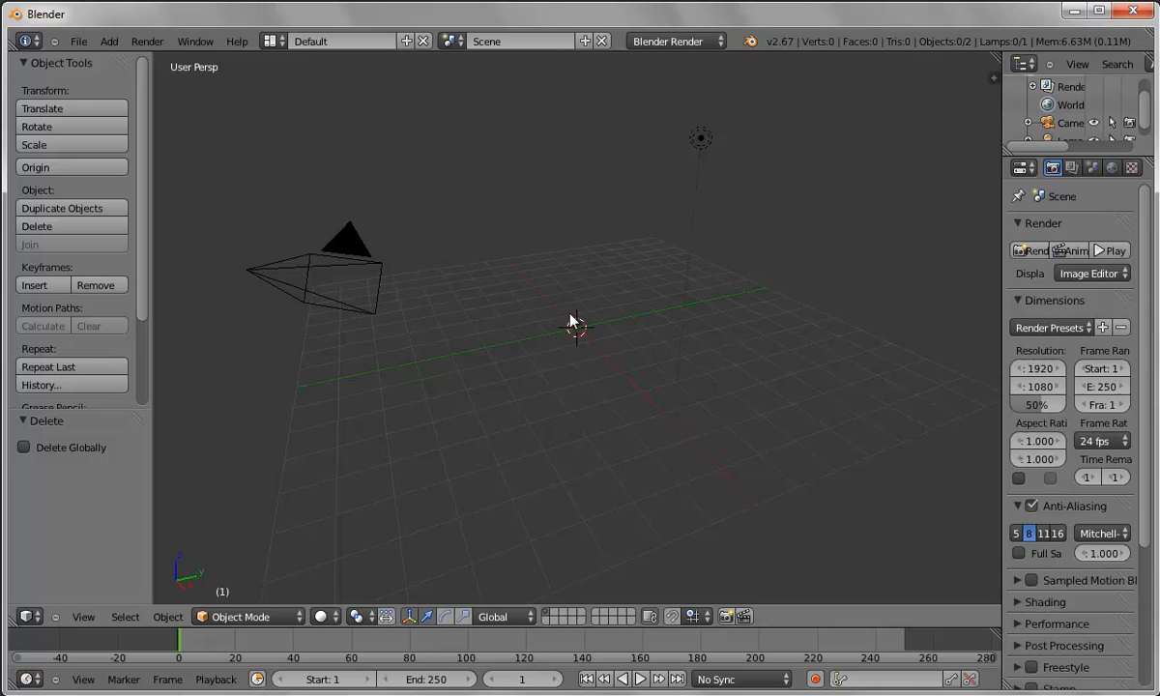
# Add a mesh cylinder with the default 32 vertices at the scene's centre
pyautogui.click(93, 37)
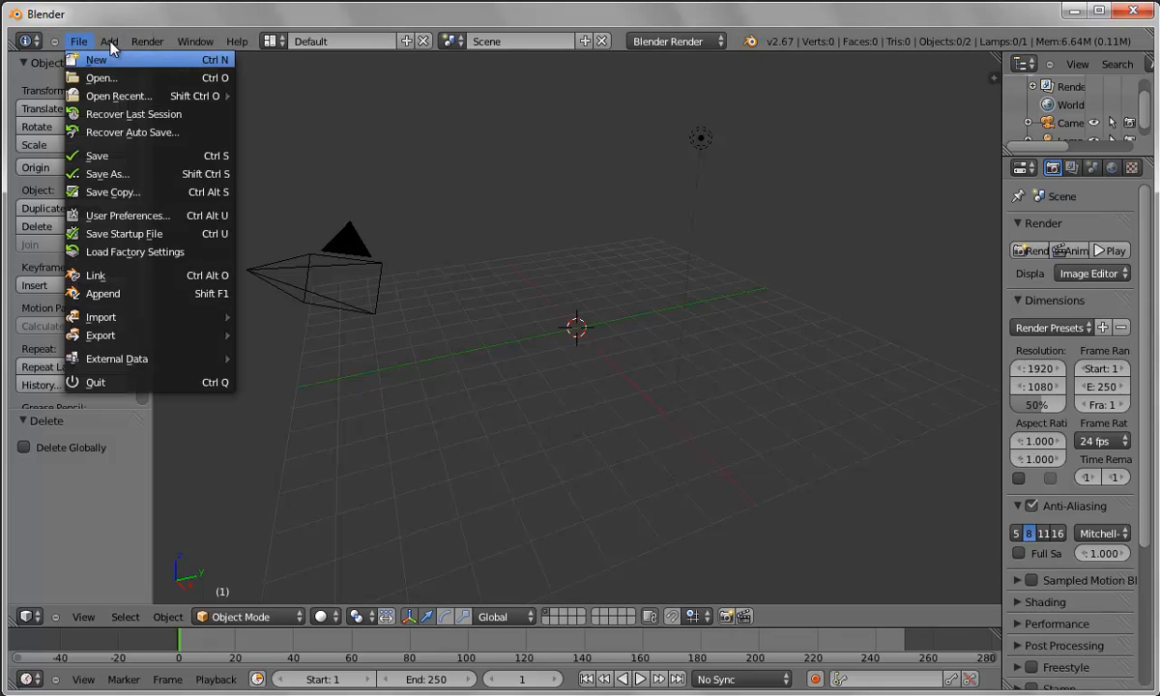
pyautogui.click(114, 40)
pyautogui.moveTo(150, 78)
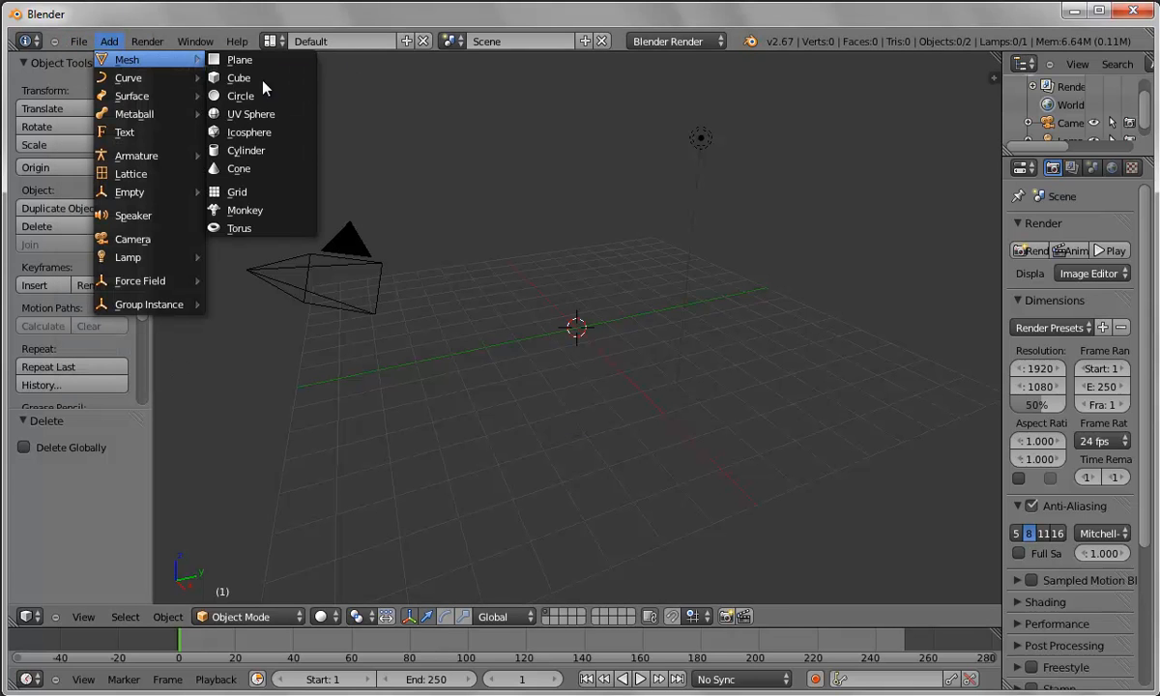
pyautogui.click(257, 142)
pyautogui.scroll(6, 584, 289)
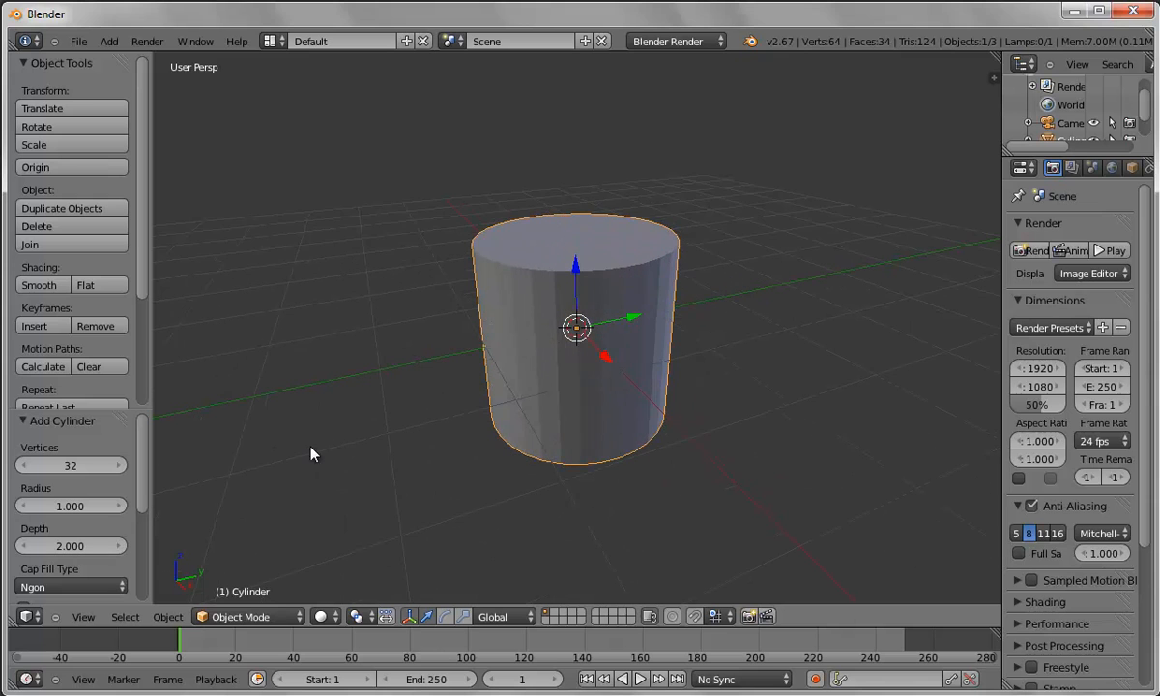
# Switch the cylinder to Edit Mode and select its top face using face selection
pyautogui.click(254, 616)
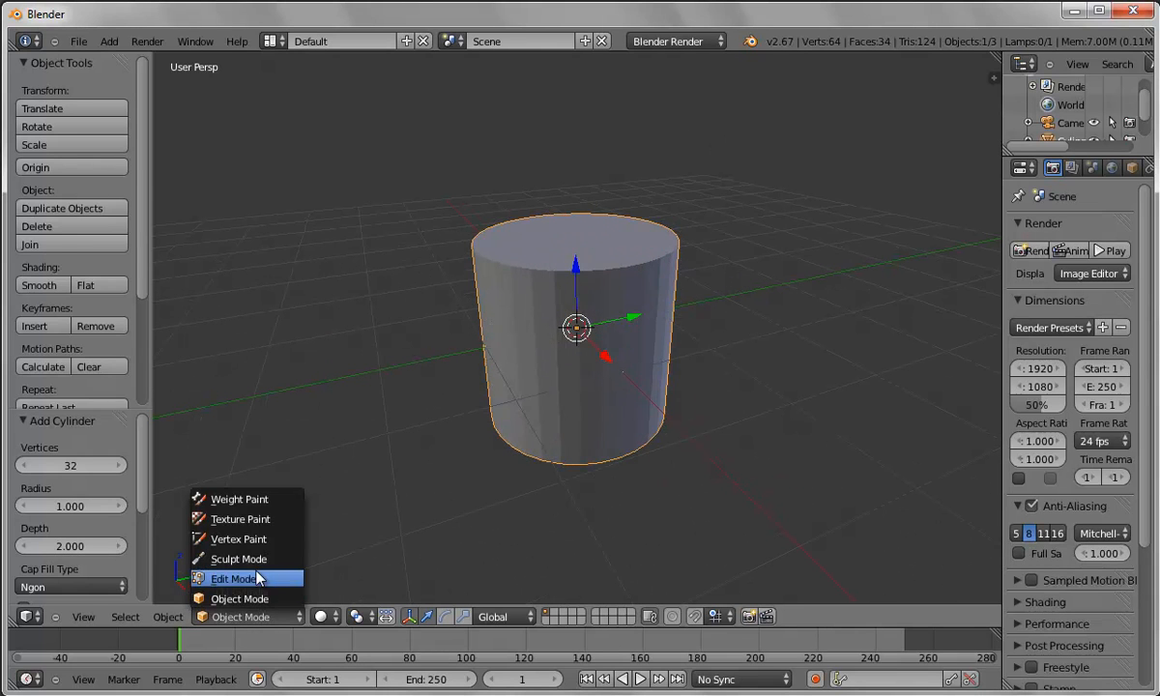
pyautogui.click(252, 575)
pyautogui.rightClick(599, 218)
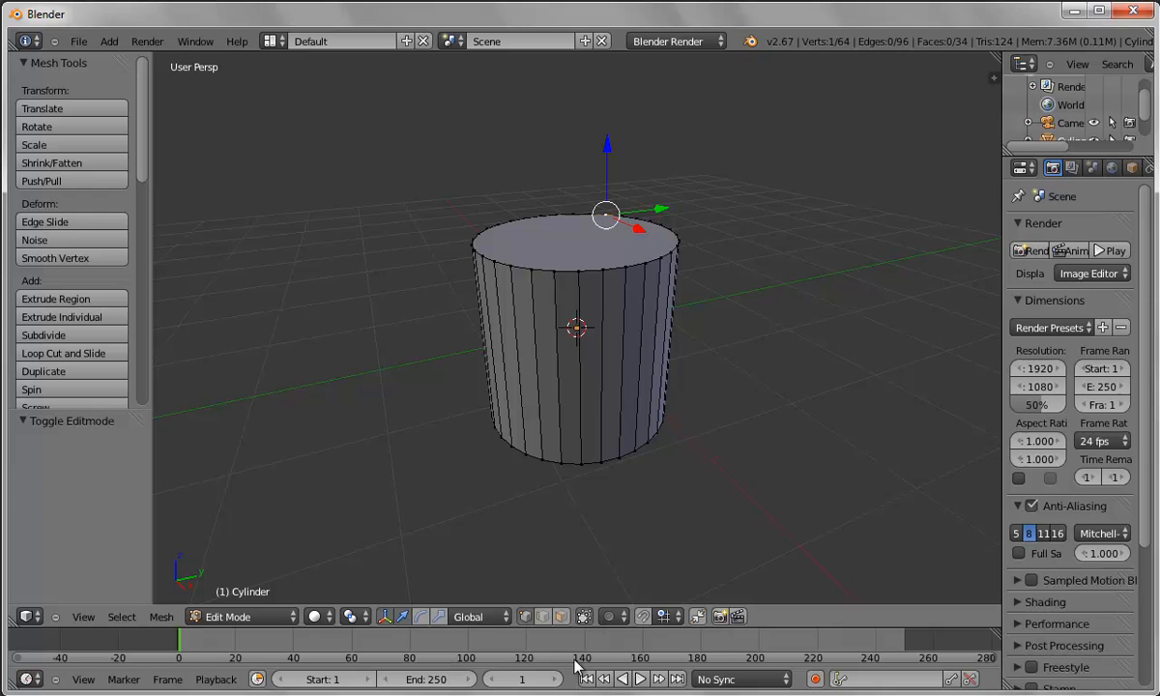
pyautogui.click(560, 616)
pyautogui.rightClick(590, 241)
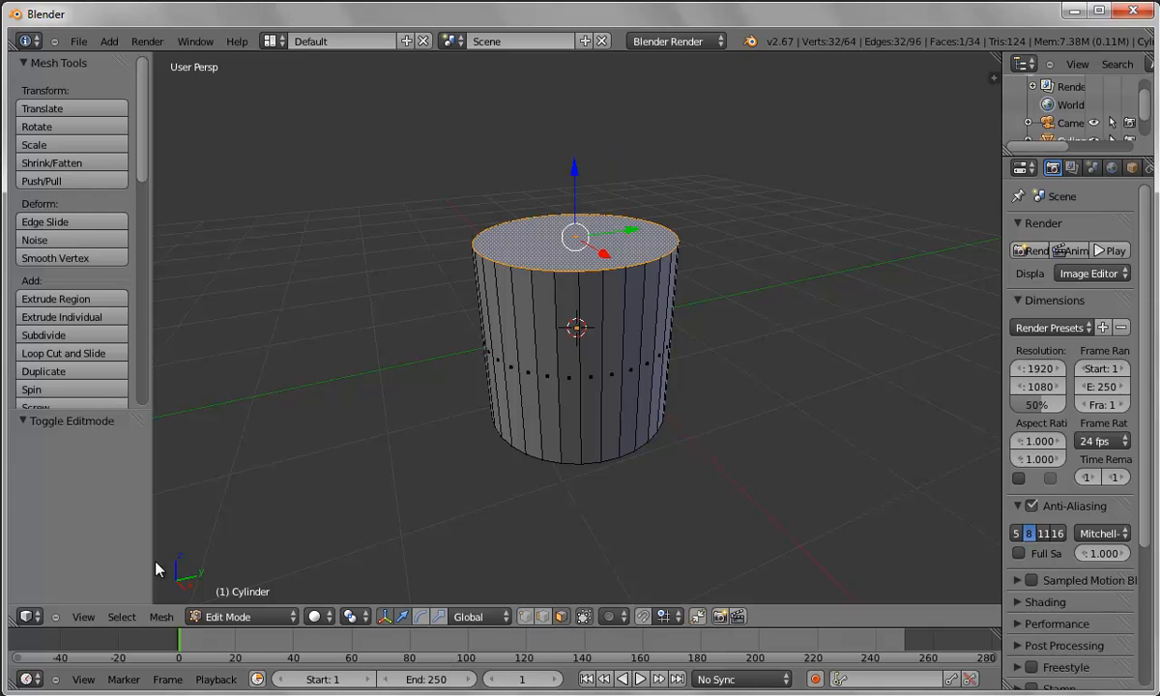
# Inset the cylinder's top face with a thickness of about 0.11 to form a thin rim
pyautogui.click(160, 619)
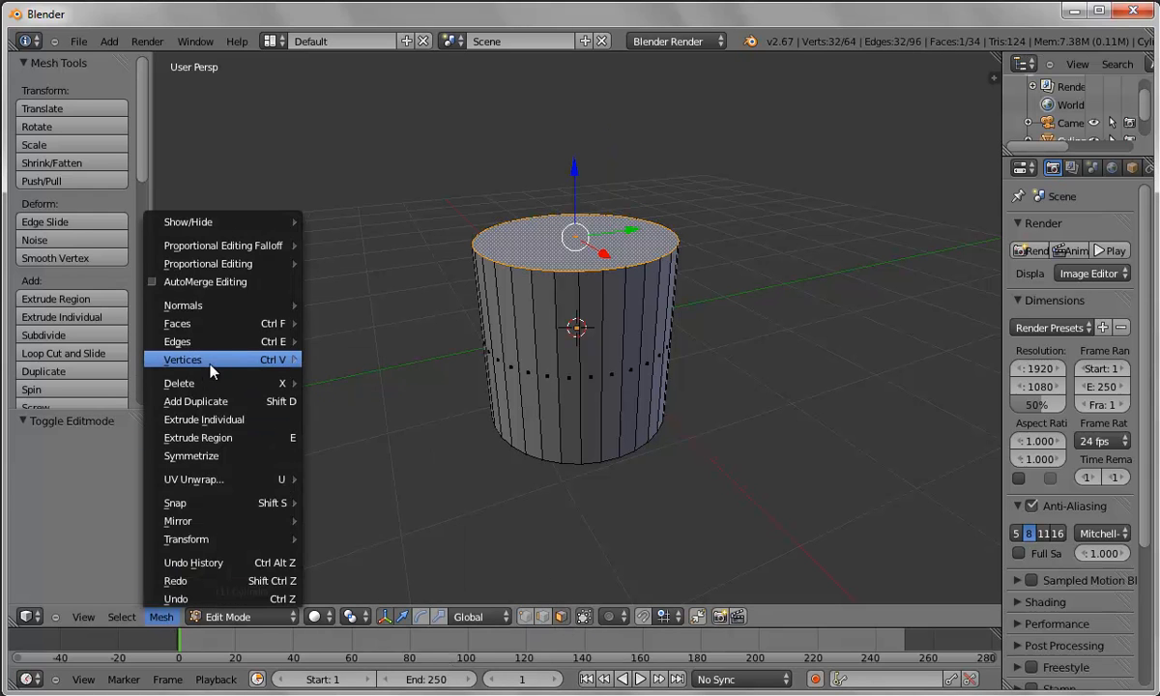
pyautogui.moveTo(213, 369)
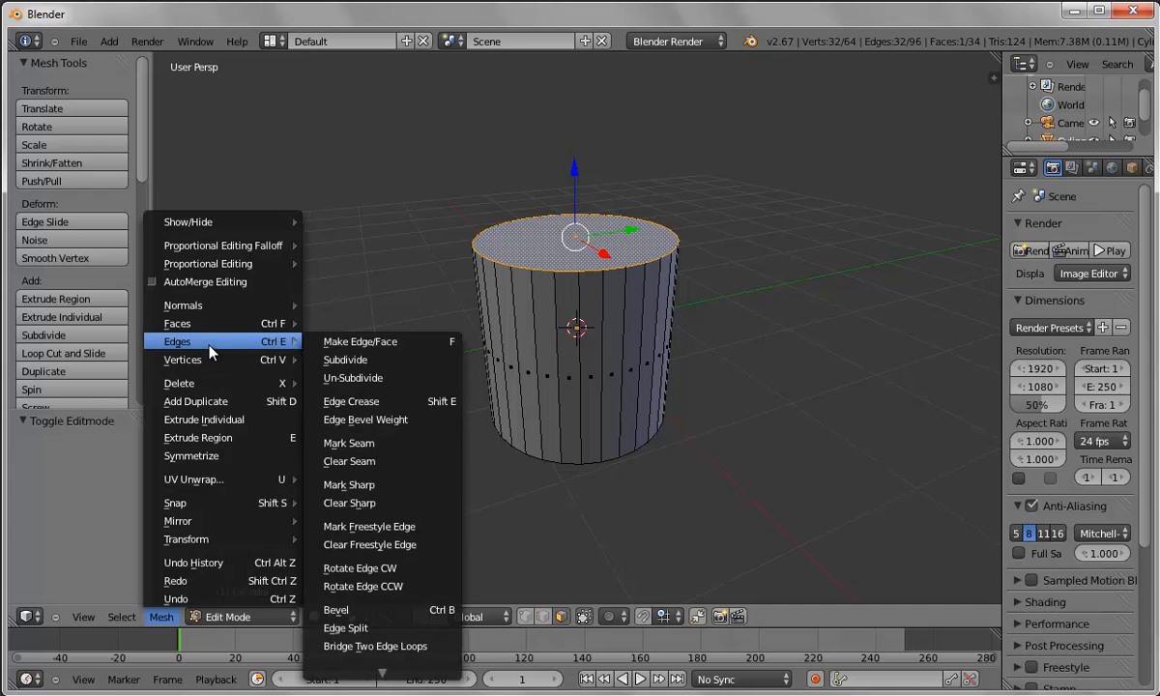
pyautogui.moveTo(211, 324)
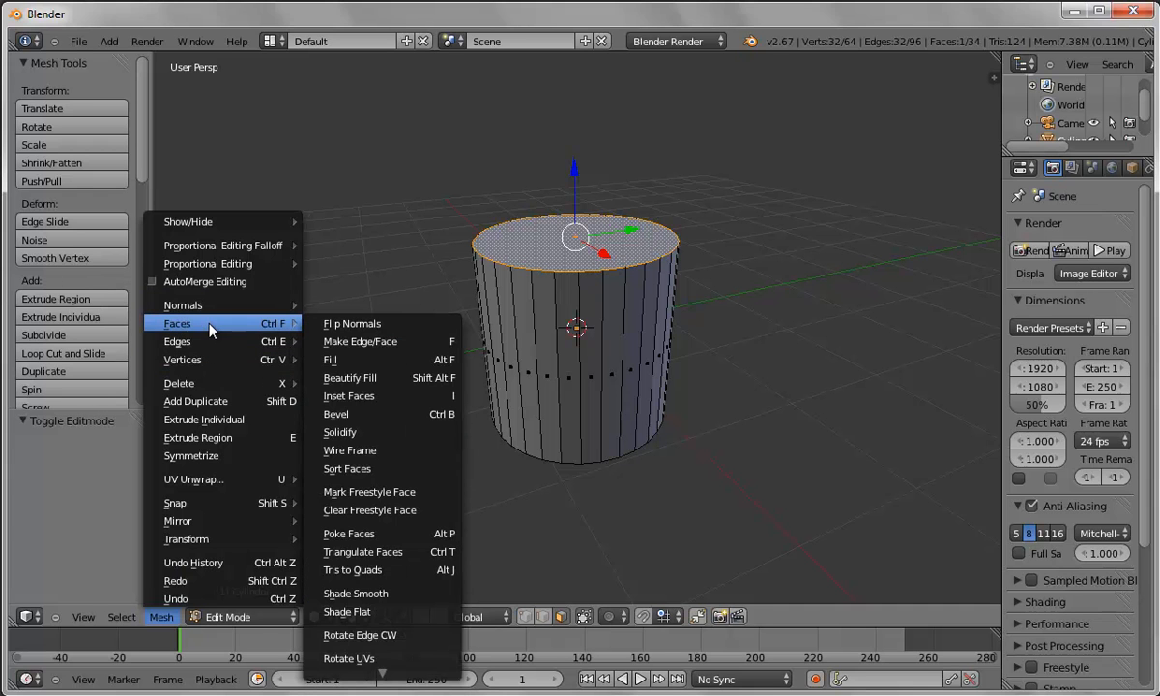
pyautogui.click(353, 397)
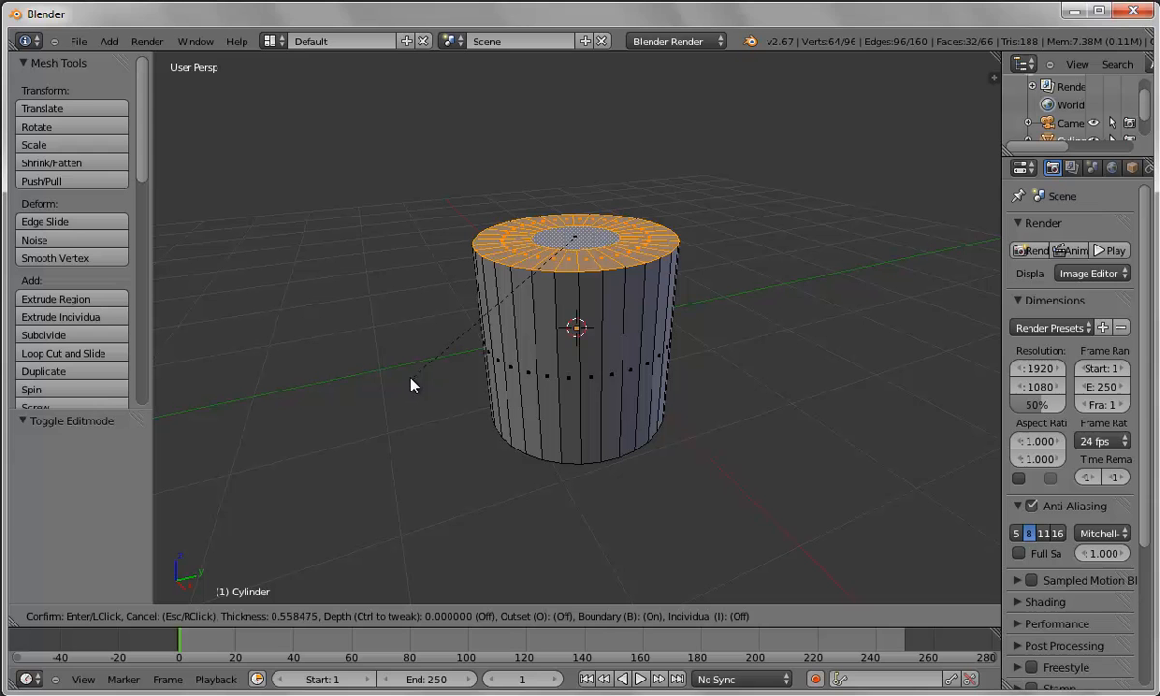
pyautogui.click(358, 394)
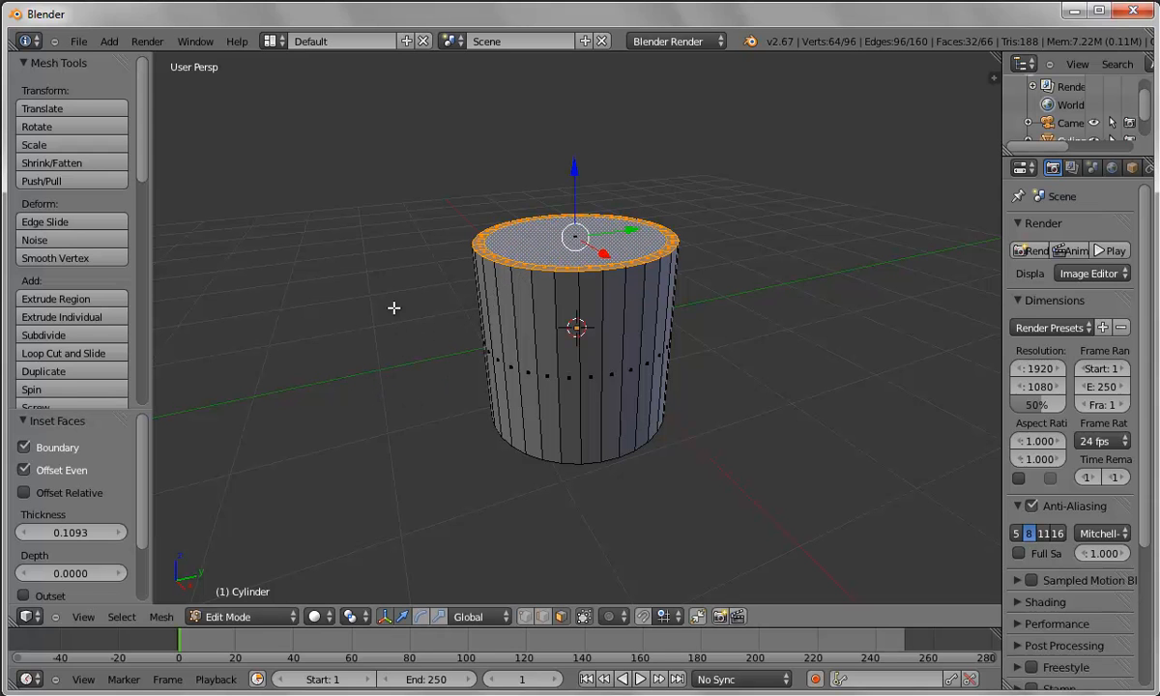
# Extrude the selected rim faces by about -0.38 on Z, and extrude the inner top face down about 1.59 to hollow the cylinder
pyautogui.press('e')
pyautogui.click(399, 343)
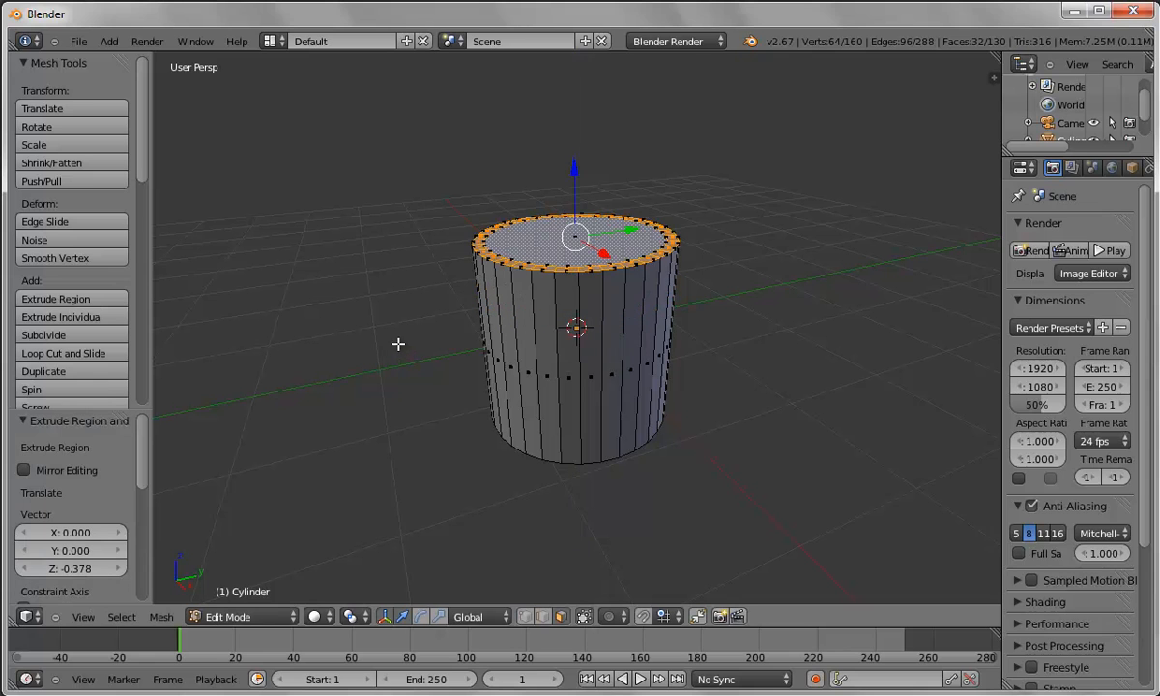
pyautogui.rightClick(510, 243)
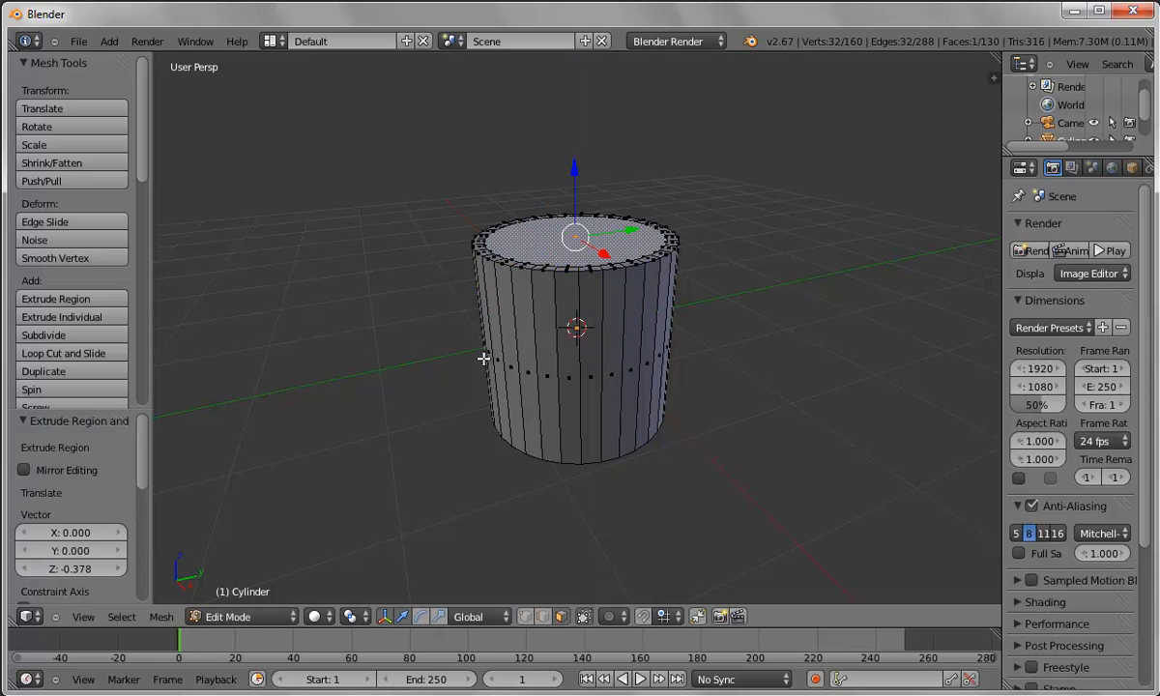
pyautogui.press('e')
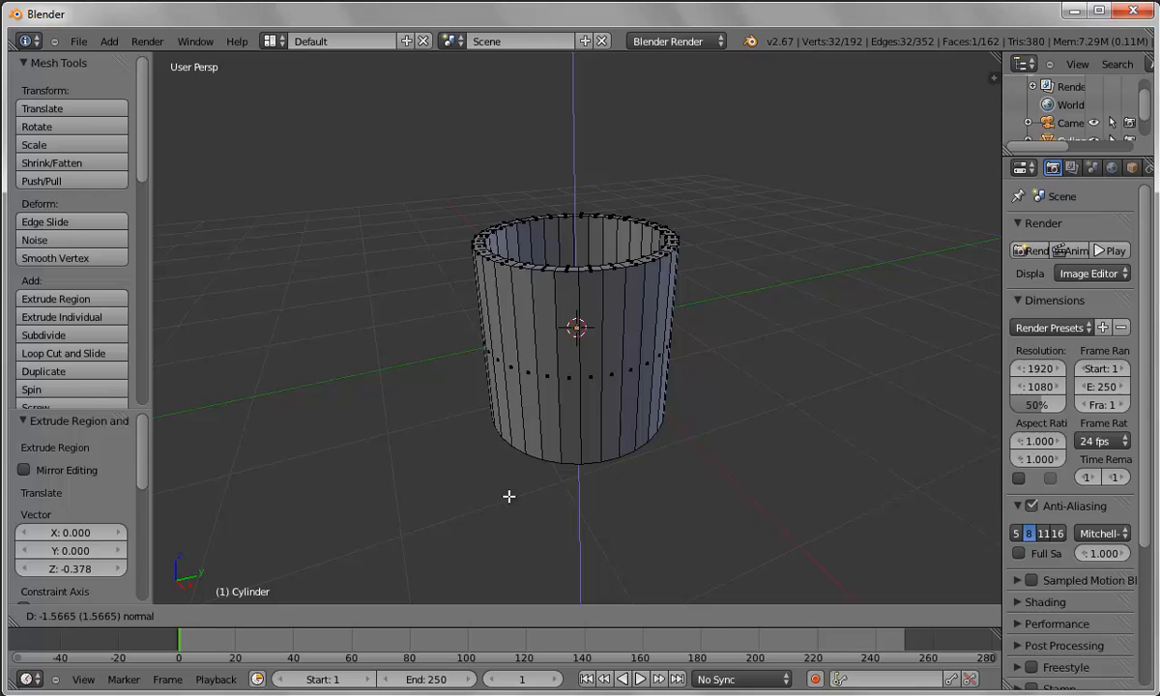
pyautogui.click(506, 497)
# Return the hollowed cylinder to Object Mode and apply smooth shading to it
pyautogui.moveTo(699, 450); pyautogui.dragTo(733, 479, button='middle')
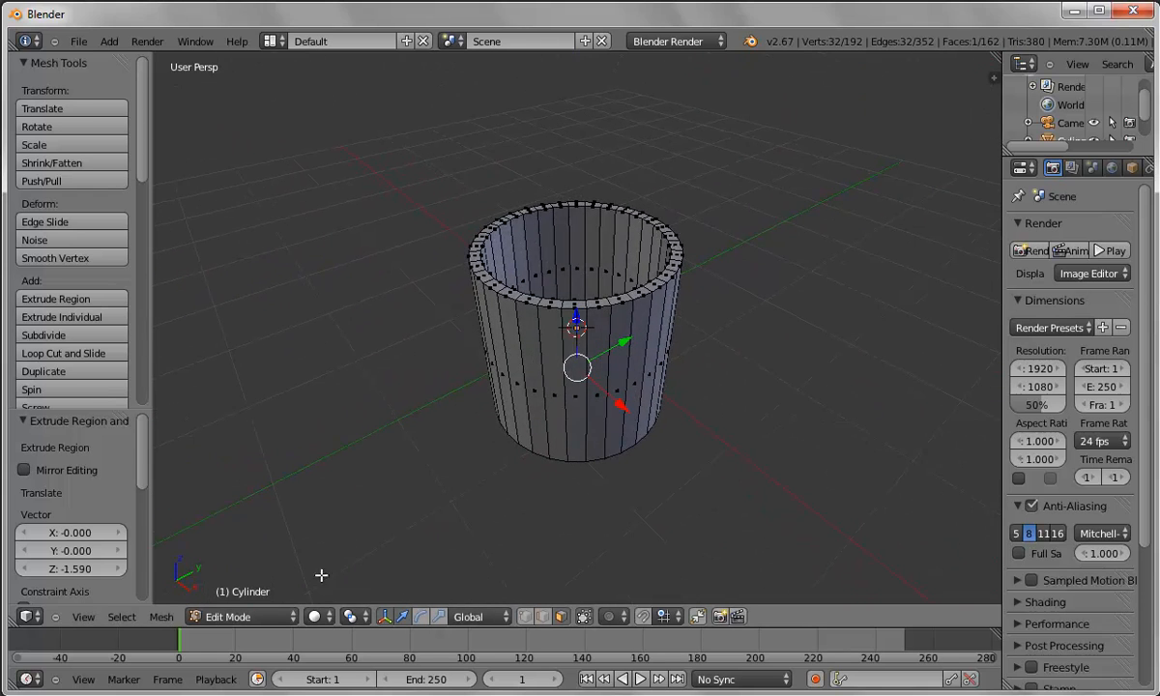
pyautogui.click(277, 618)
pyautogui.click(237, 600)
pyautogui.moveTo(672, 489); pyautogui.dragTo(629, 485, button='middle')
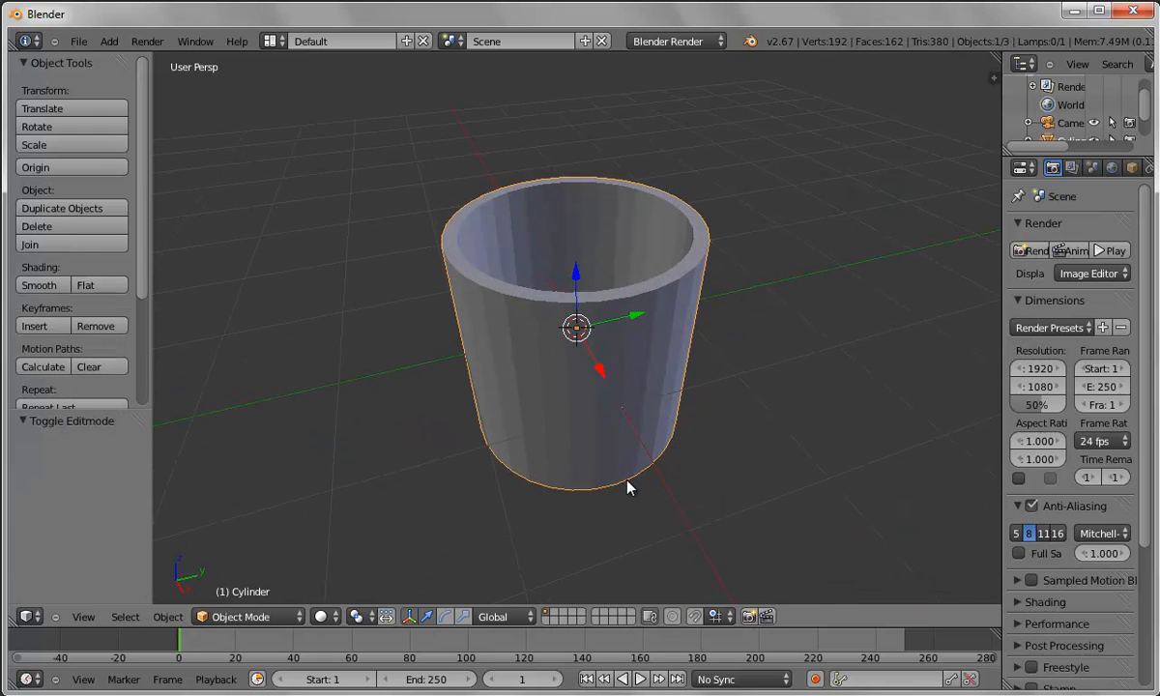
pyautogui.click(54, 287)
pyautogui.moveTo(771, 408); pyautogui.dragTo(802, 349, button='middle')
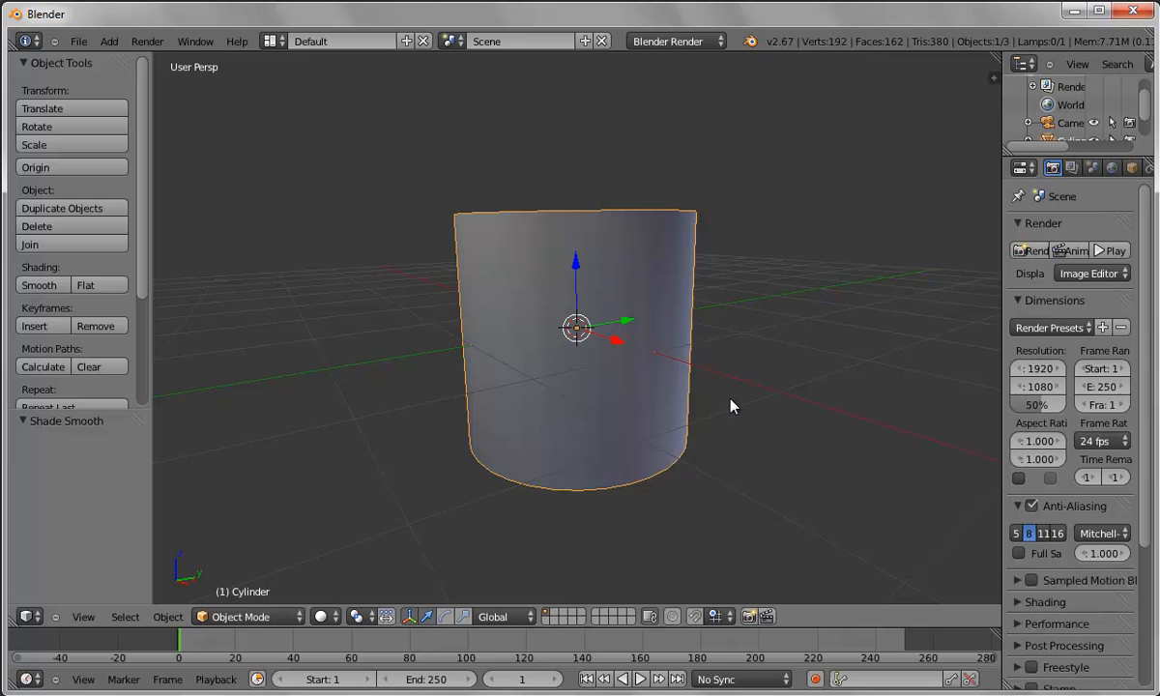
# Widen the properties area and enable Fluid physics on the cylinder with its type set to Obstacle
pyautogui.moveTo(1002, 340); pyautogui.dragTo(835, 340)
pyautogui.click(1112, 168)
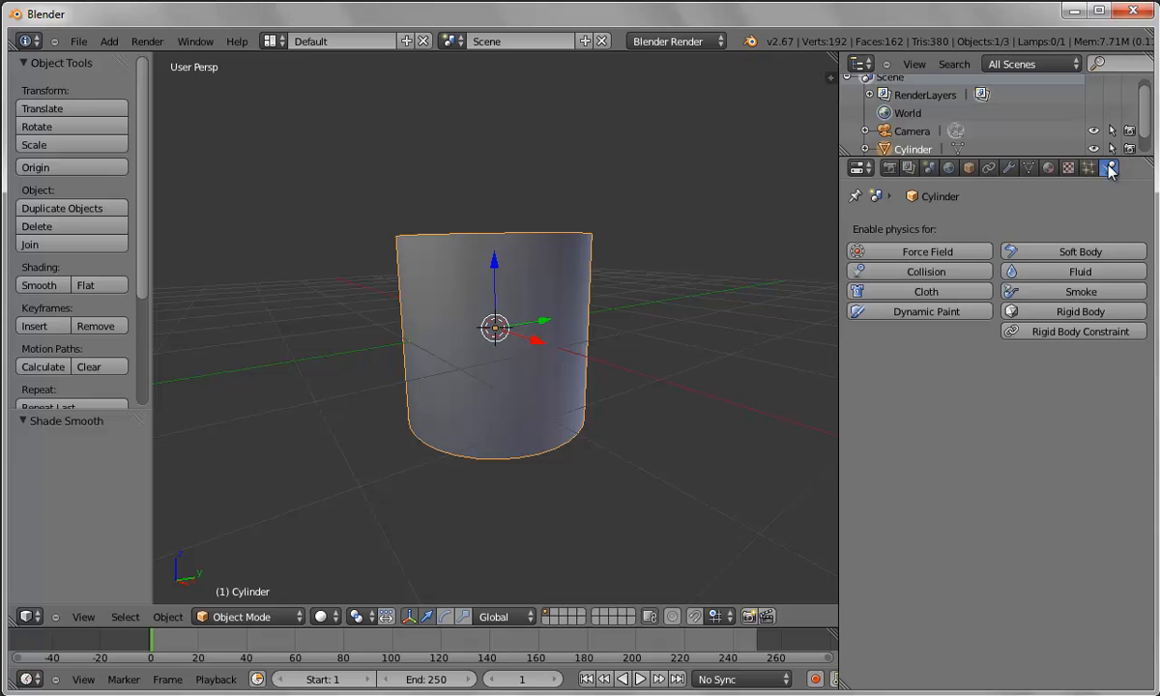
pyautogui.click(1067, 271)
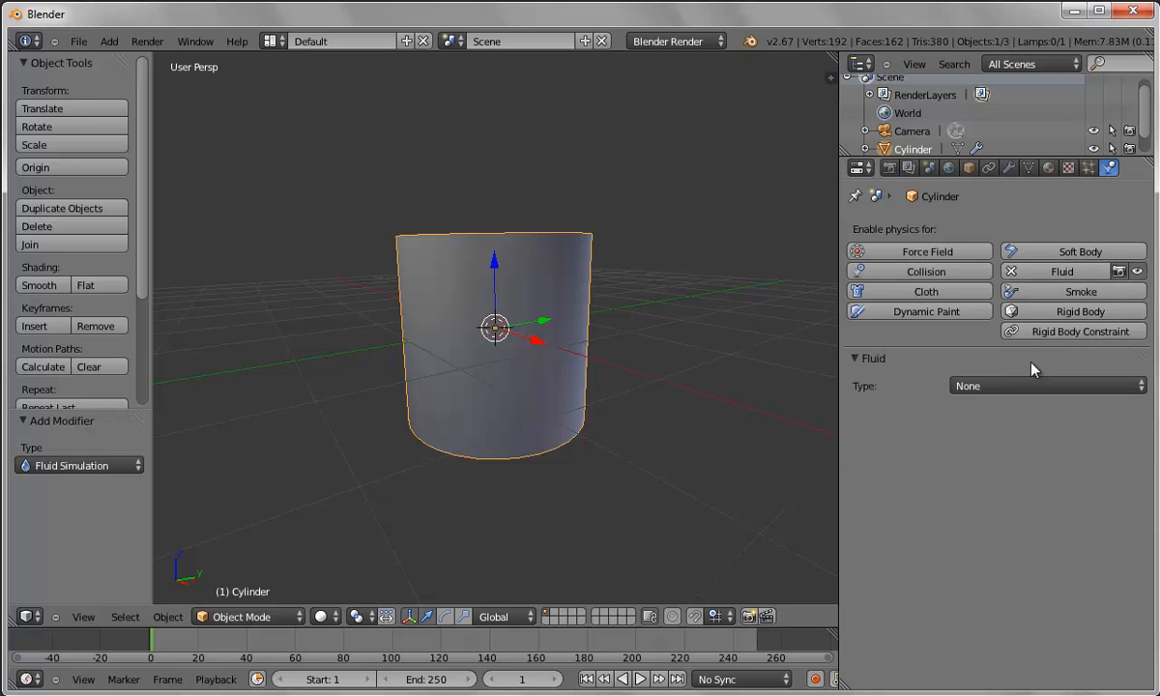
pyautogui.click(1026, 387)
pyautogui.click(972, 310)
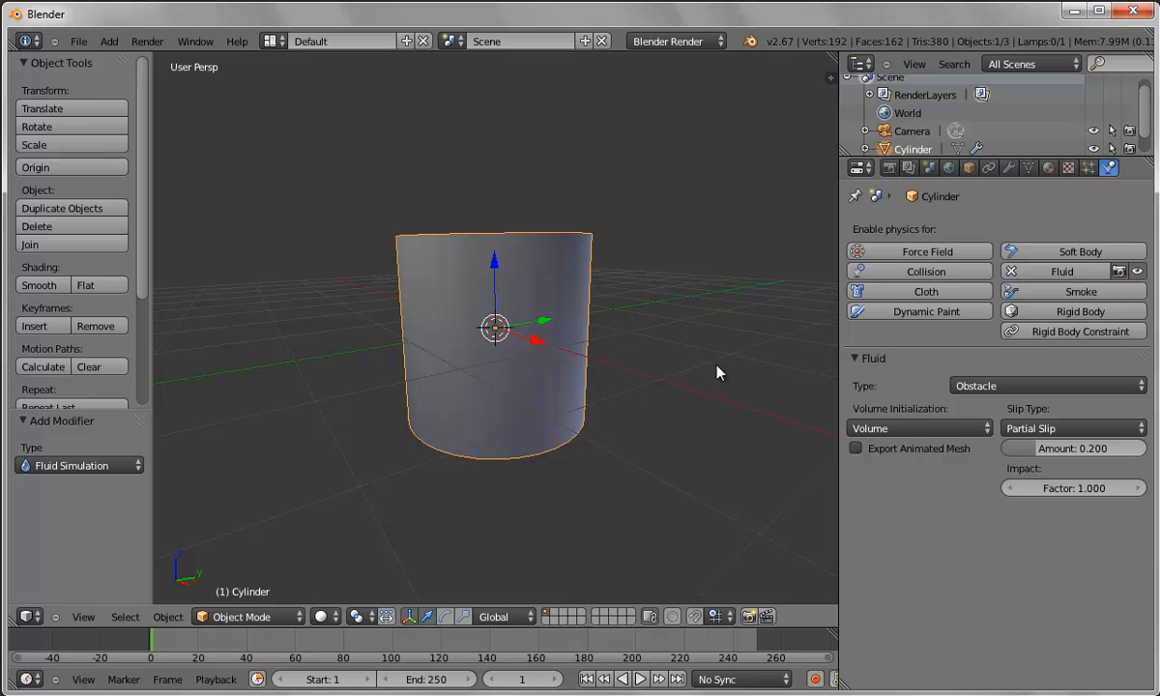
# Add a new material to the cylinder with diffuse intensity 0 and the Phong specular shader
pyautogui.click(967, 170)
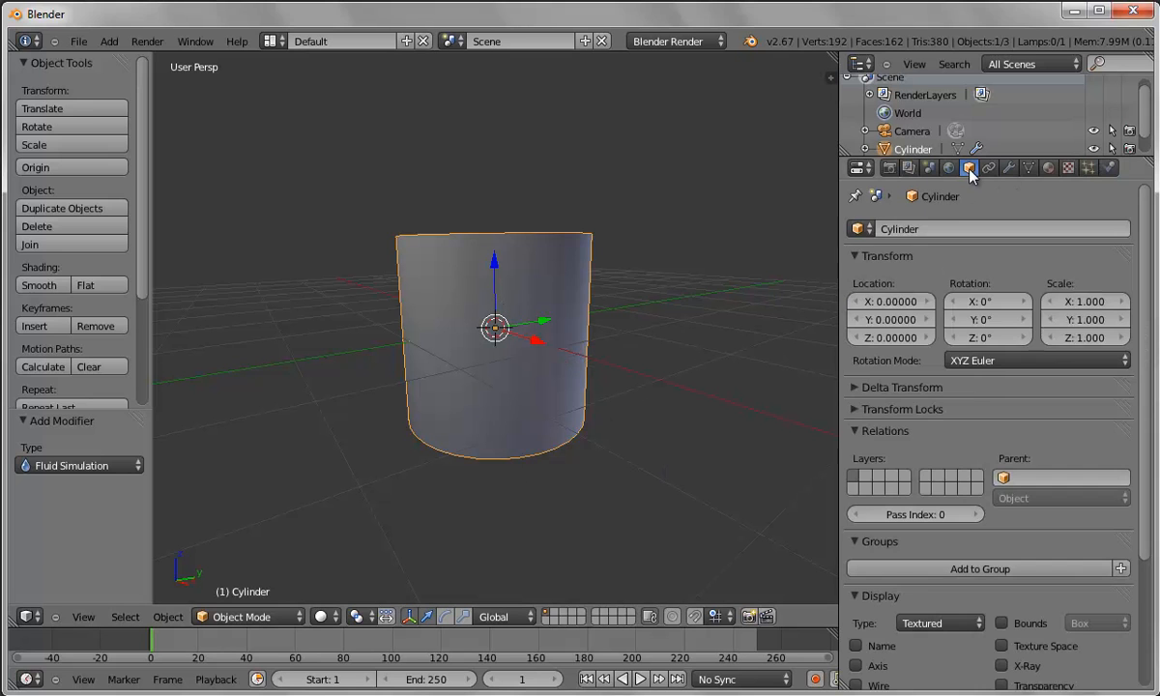
pyautogui.click(1048, 168)
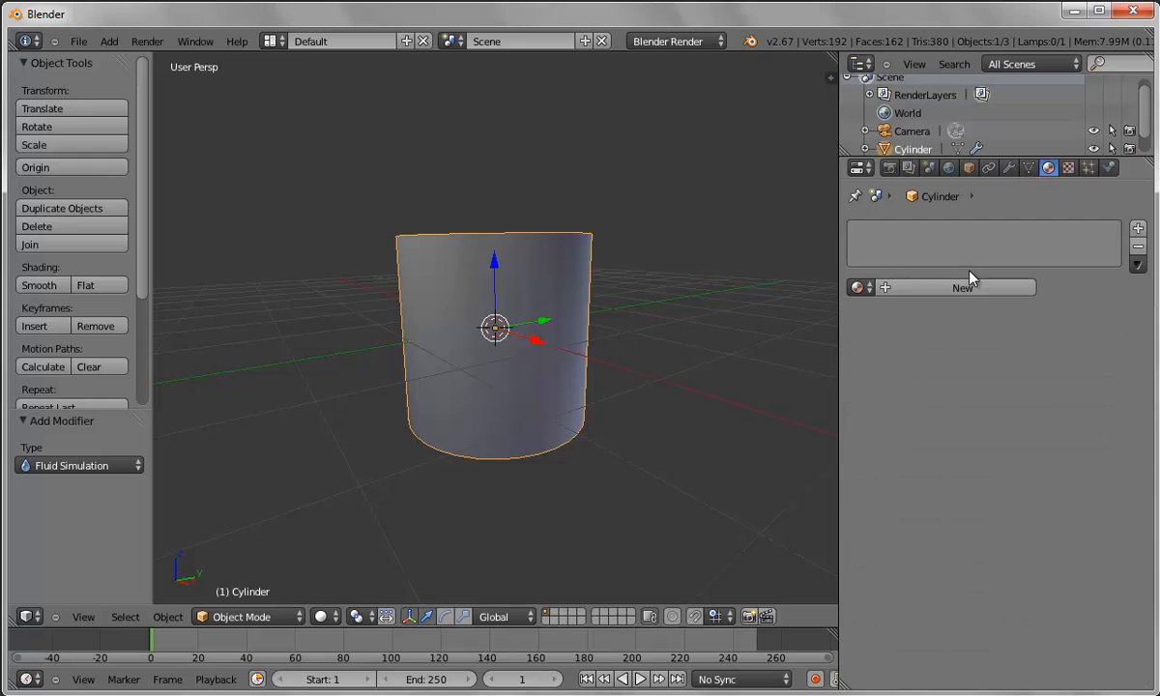
pyautogui.click(962, 290)
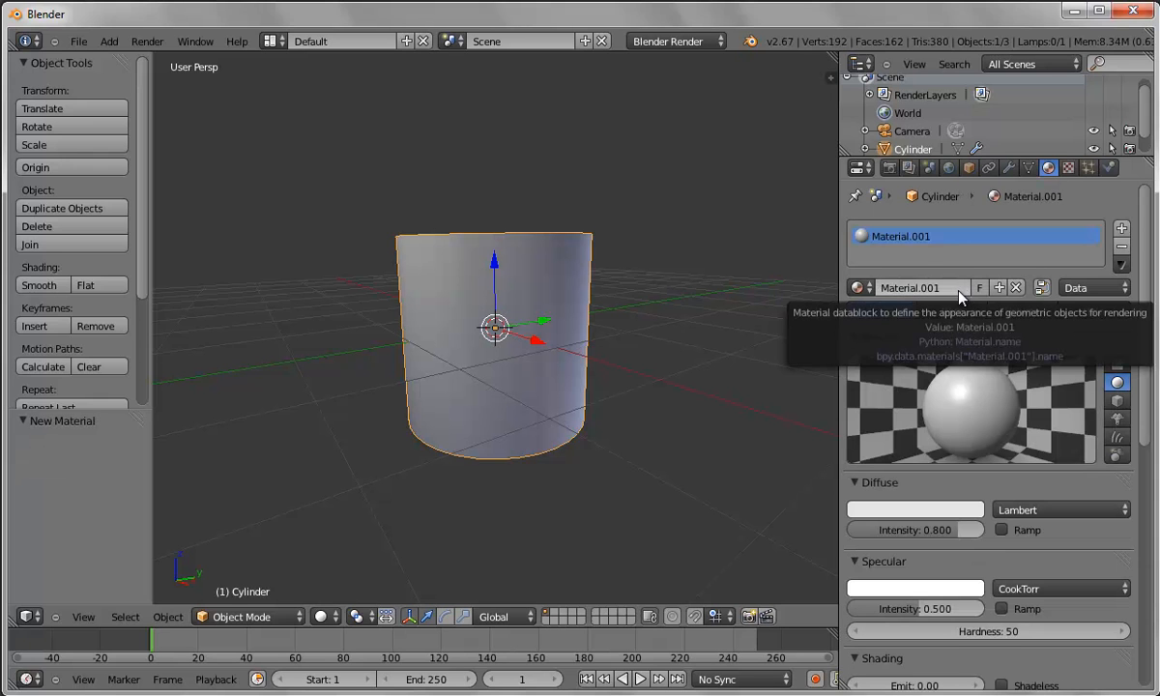
pyautogui.moveTo(955, 533); pyautogui.dragTo(816, 539)
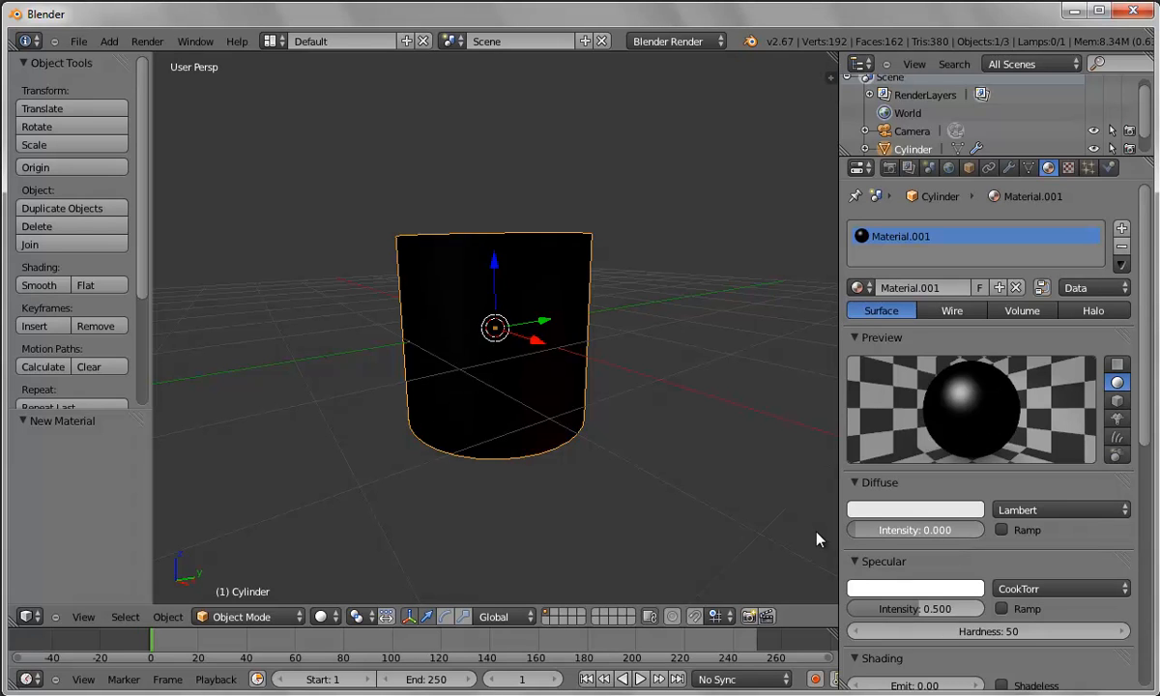
pyautogui.click(1037, 588)
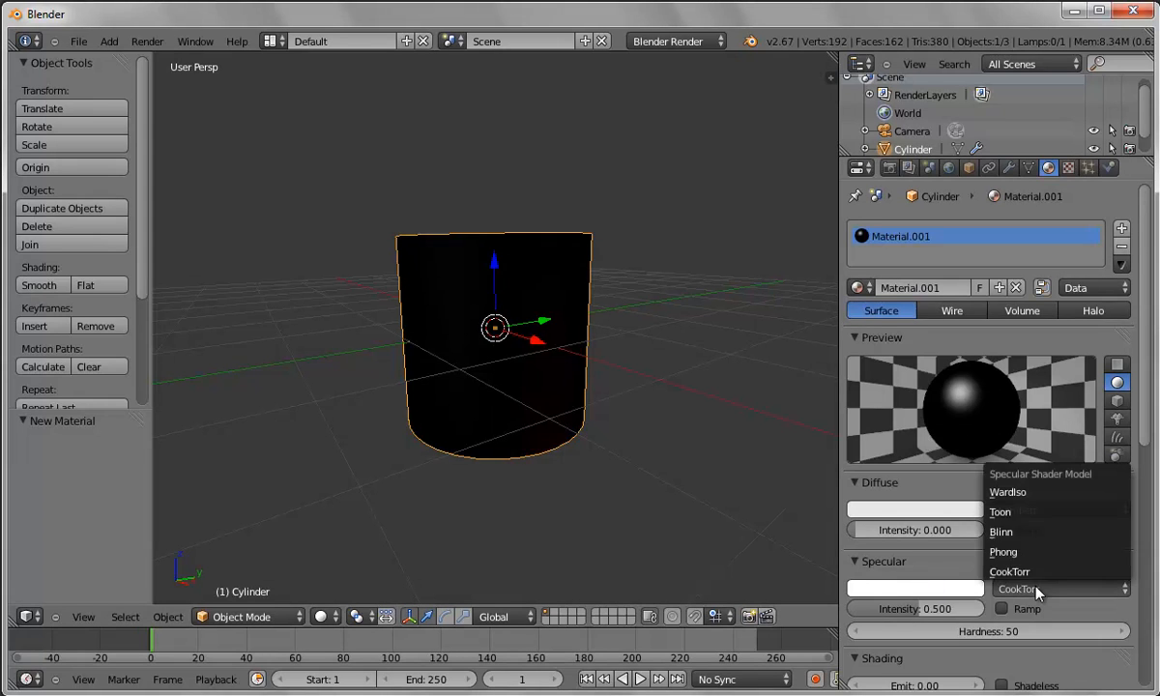
pyautogui.click(1025, 553)
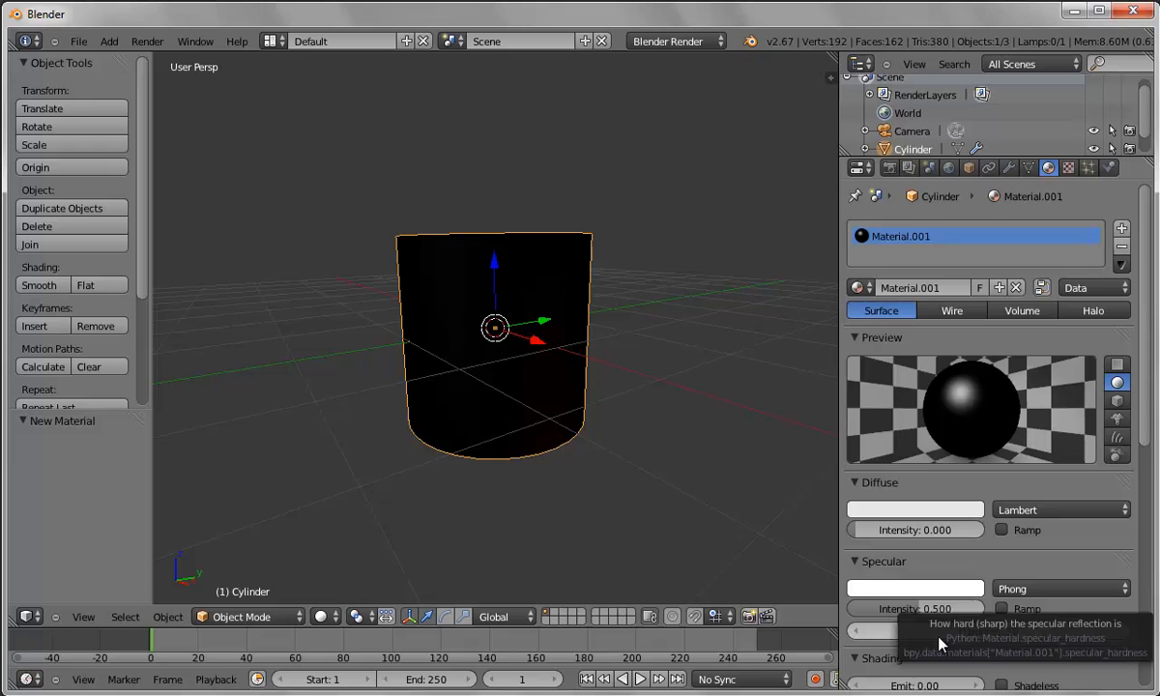
# Enable Raytrace transparency on the cylinder's material and set its alpha to 0.25
pyautogui.scroll(-5, 940, 643)
pyautogui.click(867, 498)
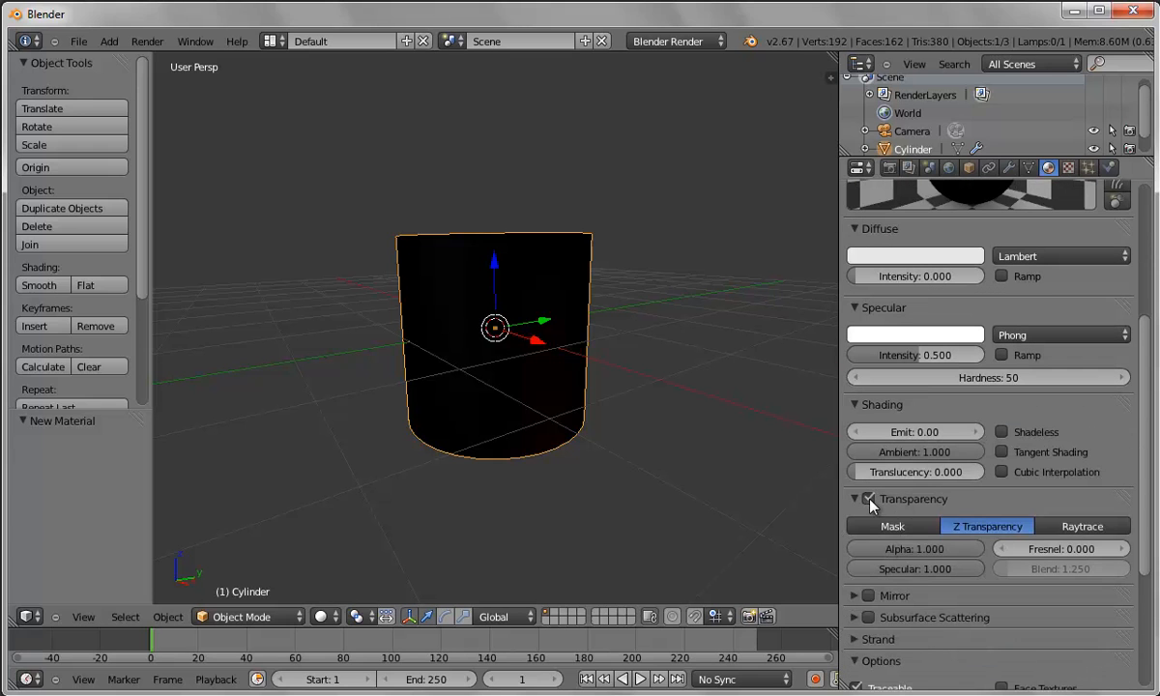
pyautogui.click(1090, 528)
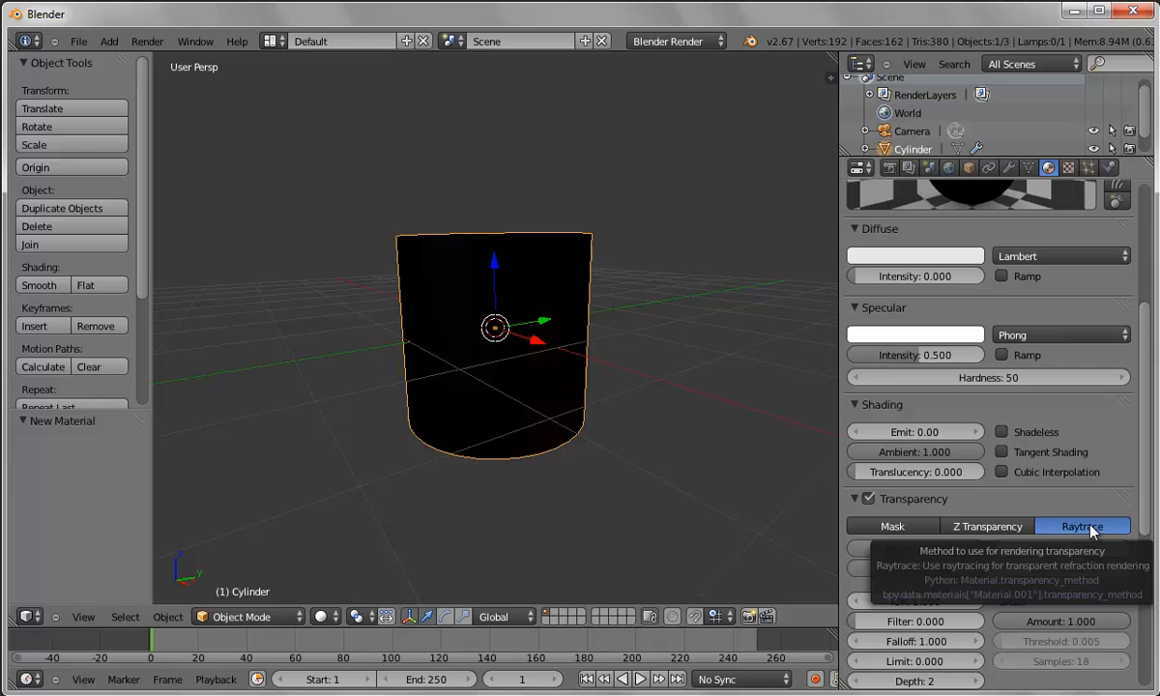
pyautogui.click(916, 549)
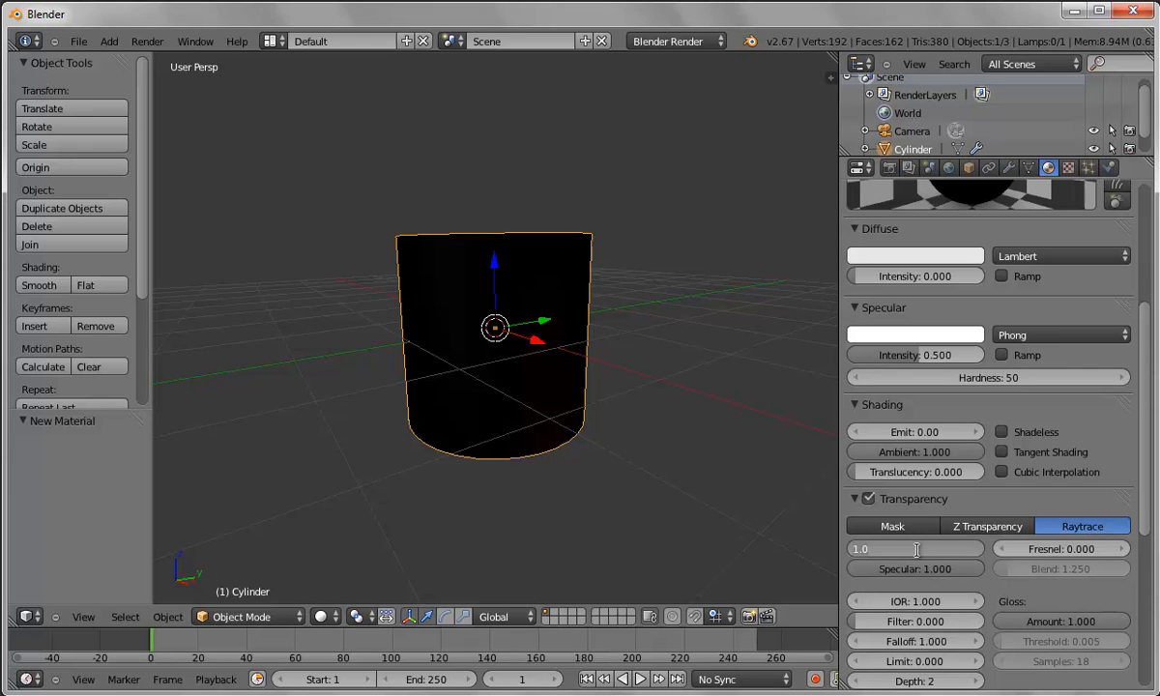
pyautogui.write('0.25')
pyautogui.press('Tab')
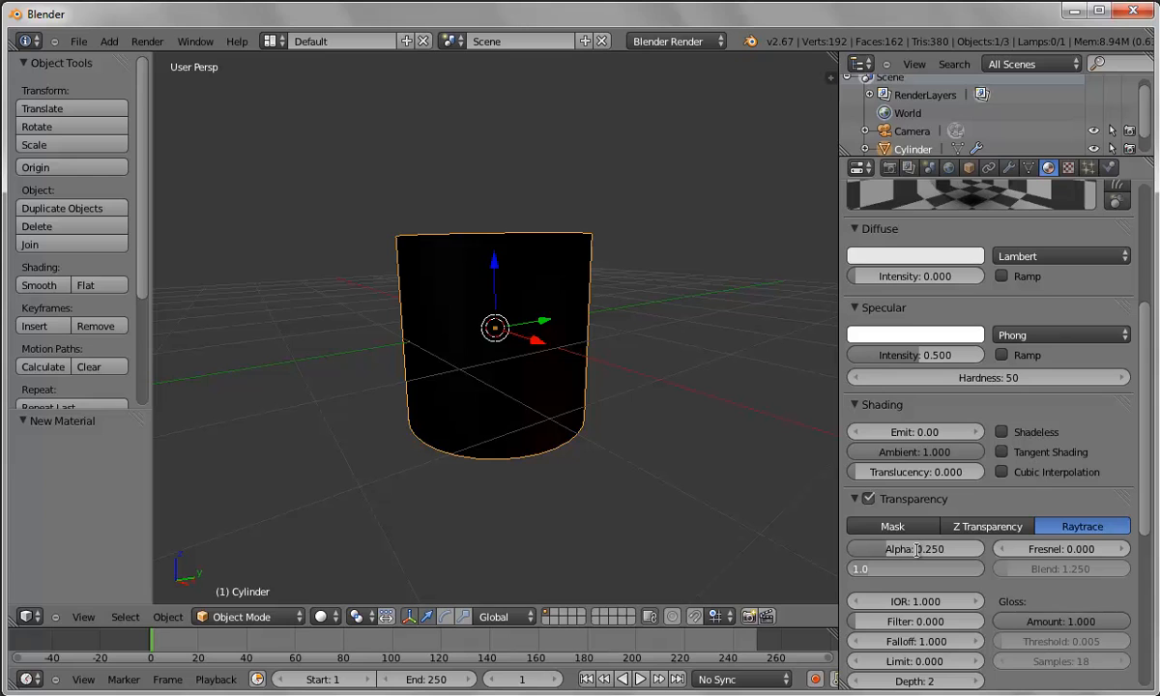
# Set the material's transparency IOR to 1.1 and its depth to 3
pyautogui.click(953, 602)
pyautogui.click(951, 602)
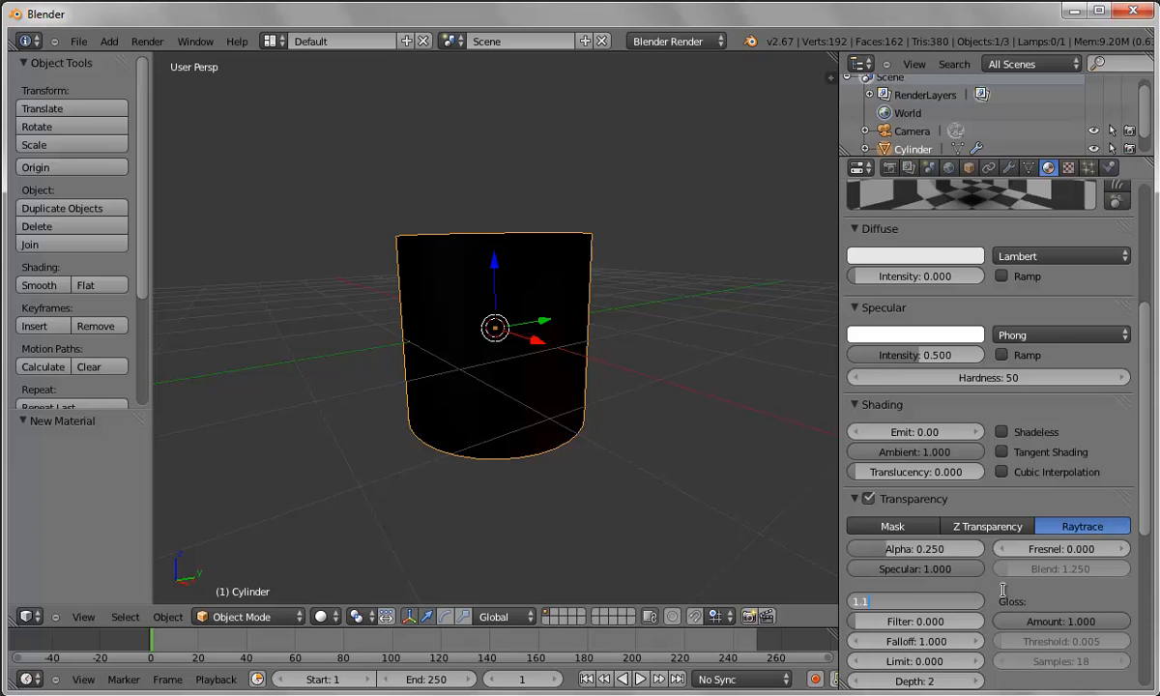
pyautogui.click(967, 683)
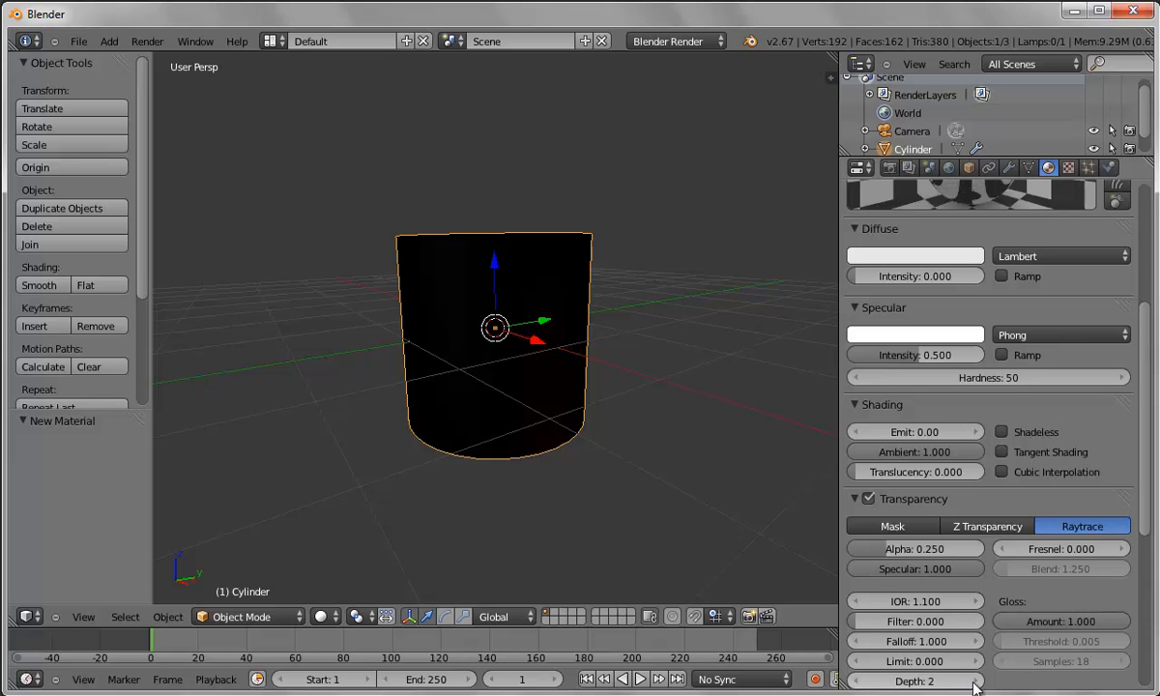
pyautogui.click(972, 685)
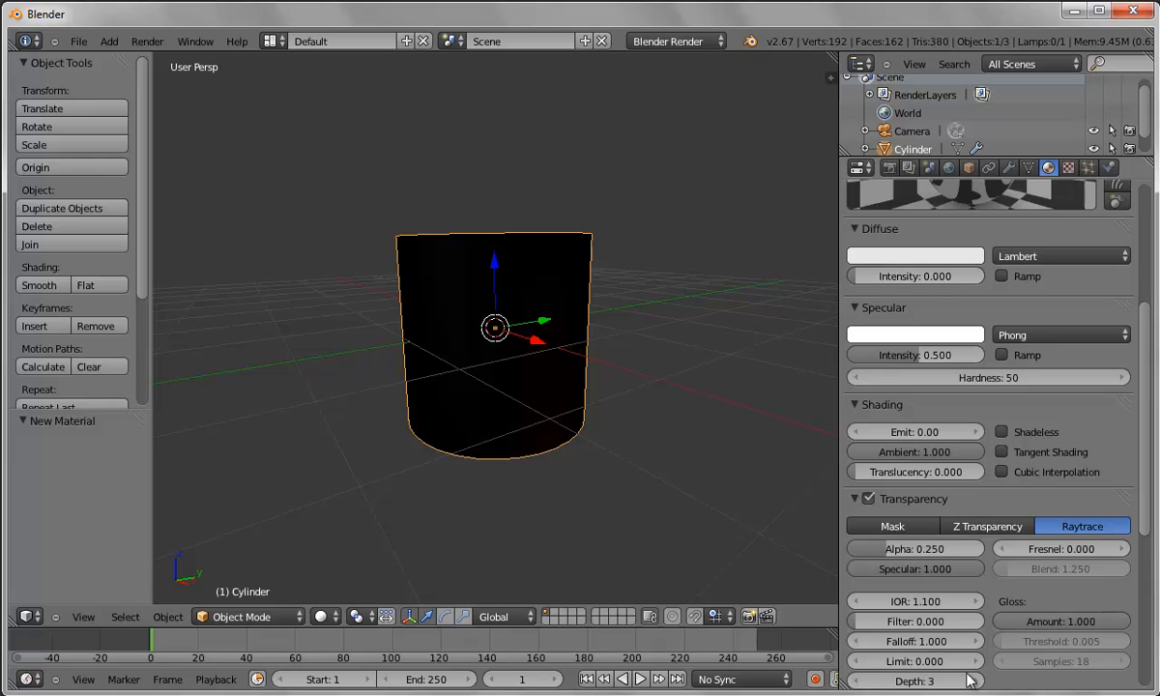
# Enable Mirror on the cylinder's material and set its reflectivity to 0.1
pyautogui.scroll(-5, 971, 677)
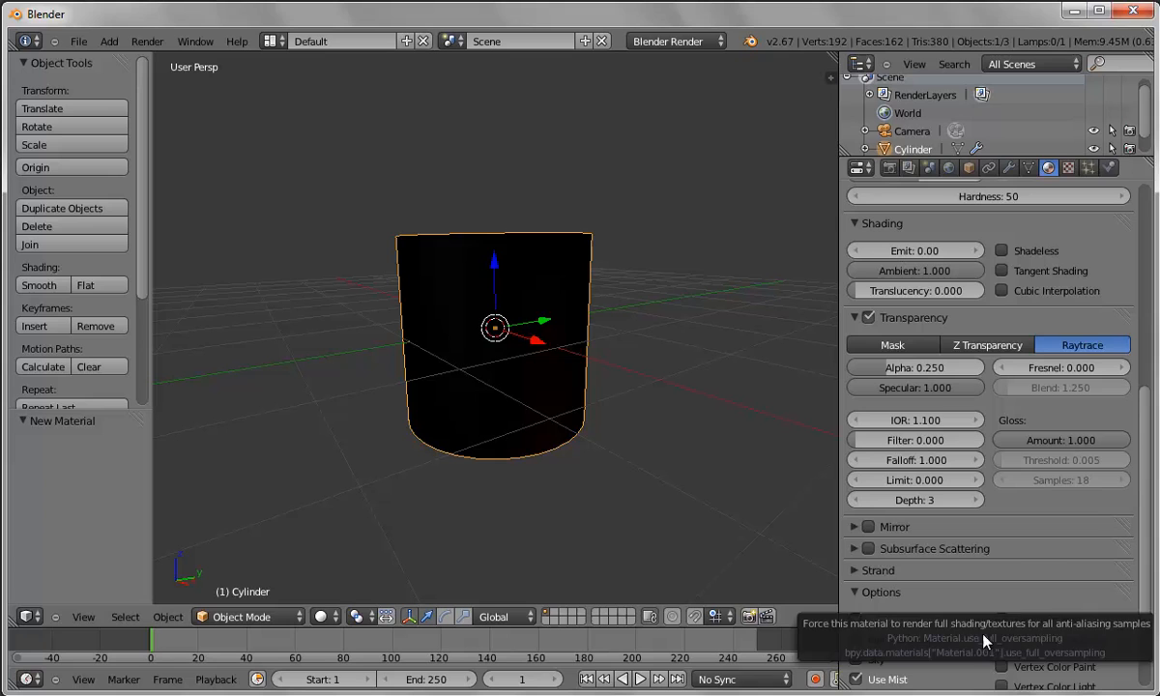
pyautogui.click(866, 528)
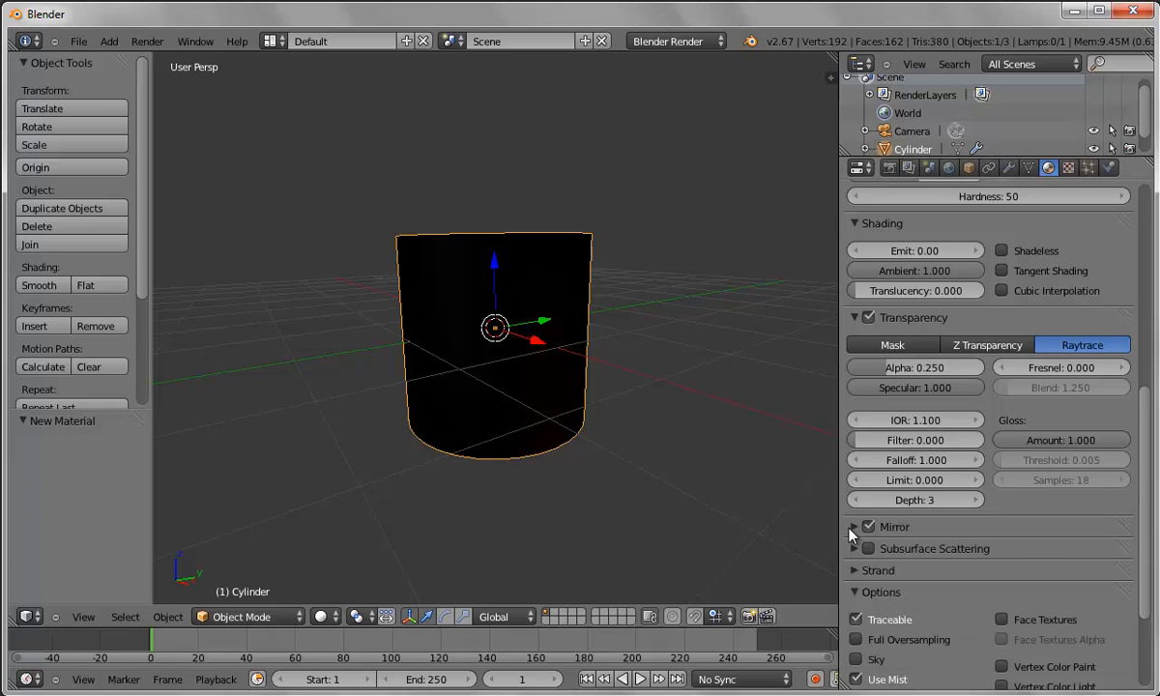
pyautogui.click(853, 528)
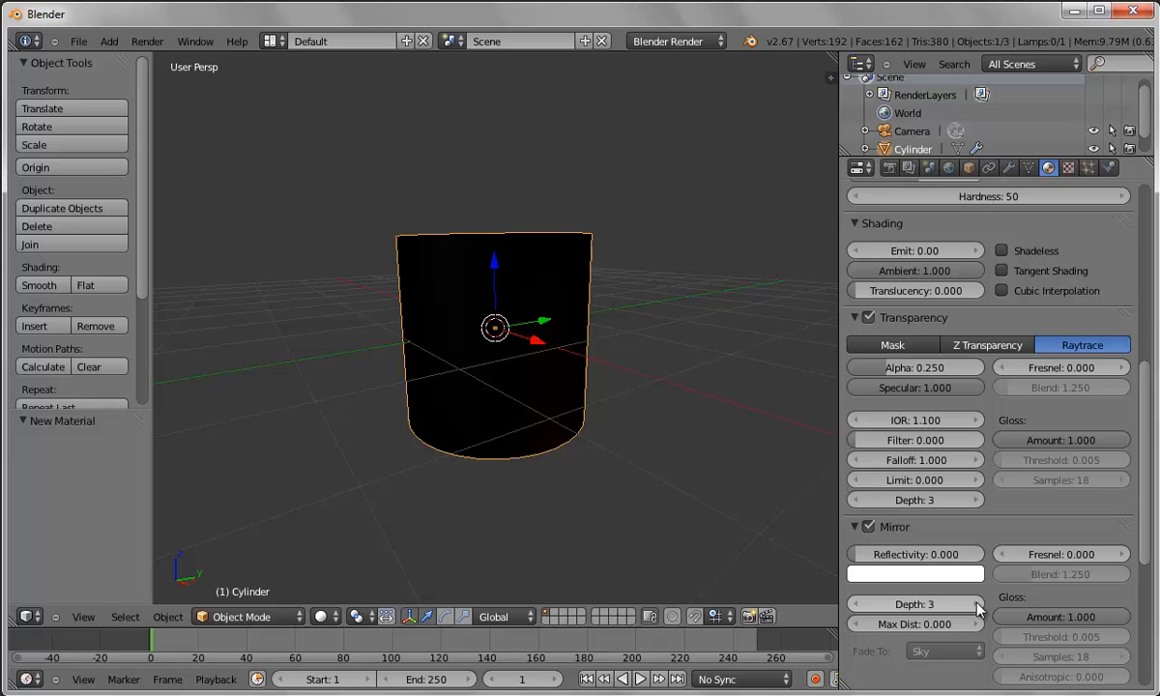
pyautogui.click(940, 554)
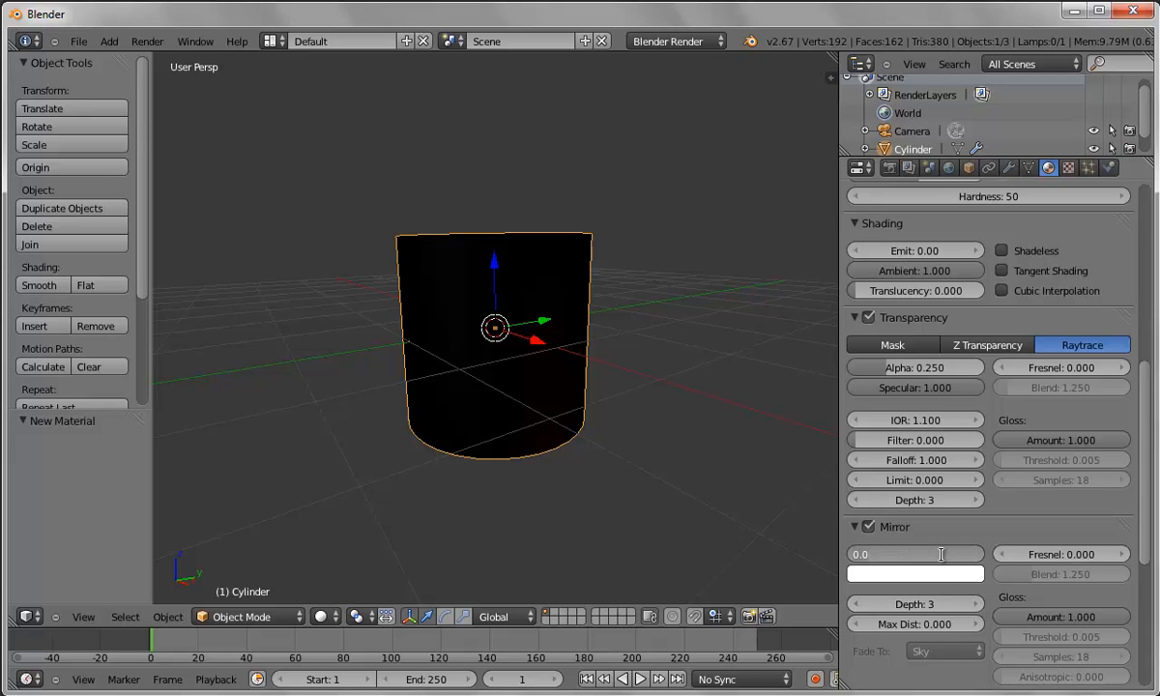
pyautogui.write('1')
pyautogui.press('Return')
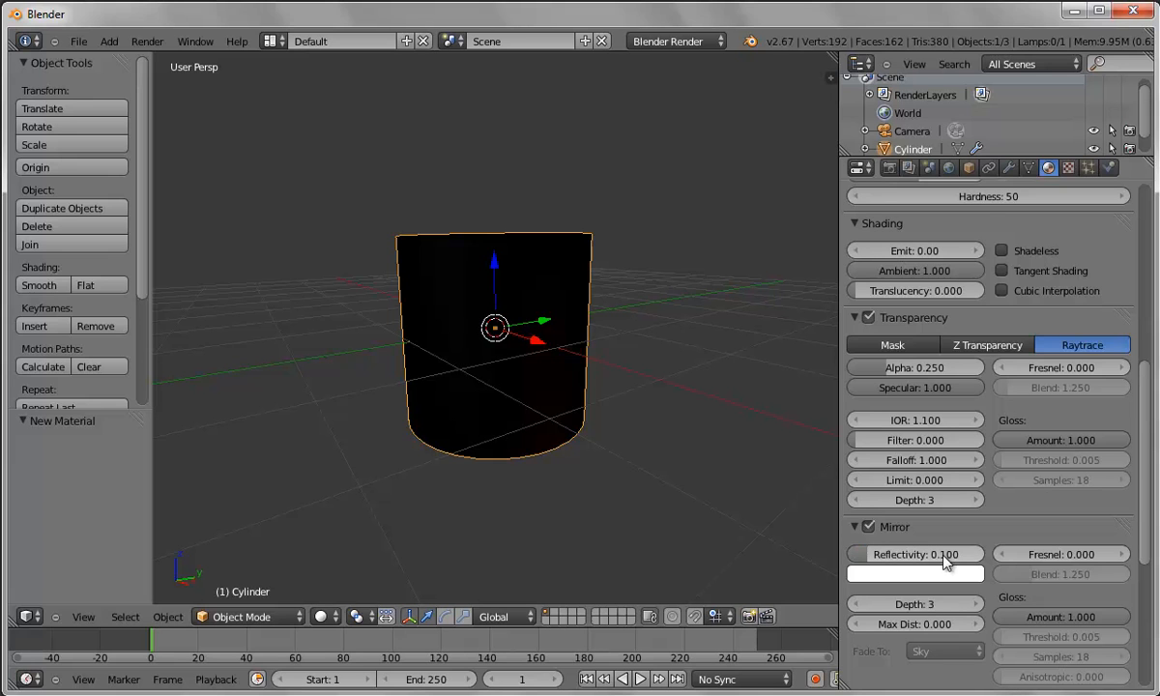
# Enable Receive Transparent in the shadow settings of the cylinder's material
pyautogui.scroll(-8, 925, 528)
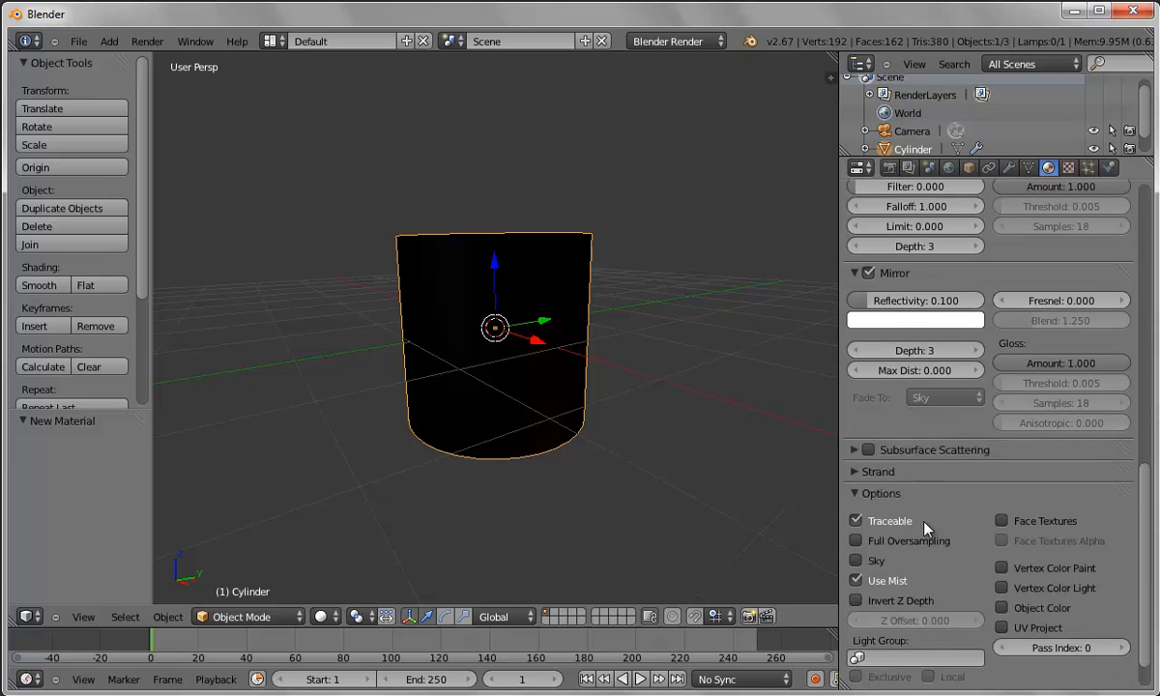
pyautogui.click(882, 657)
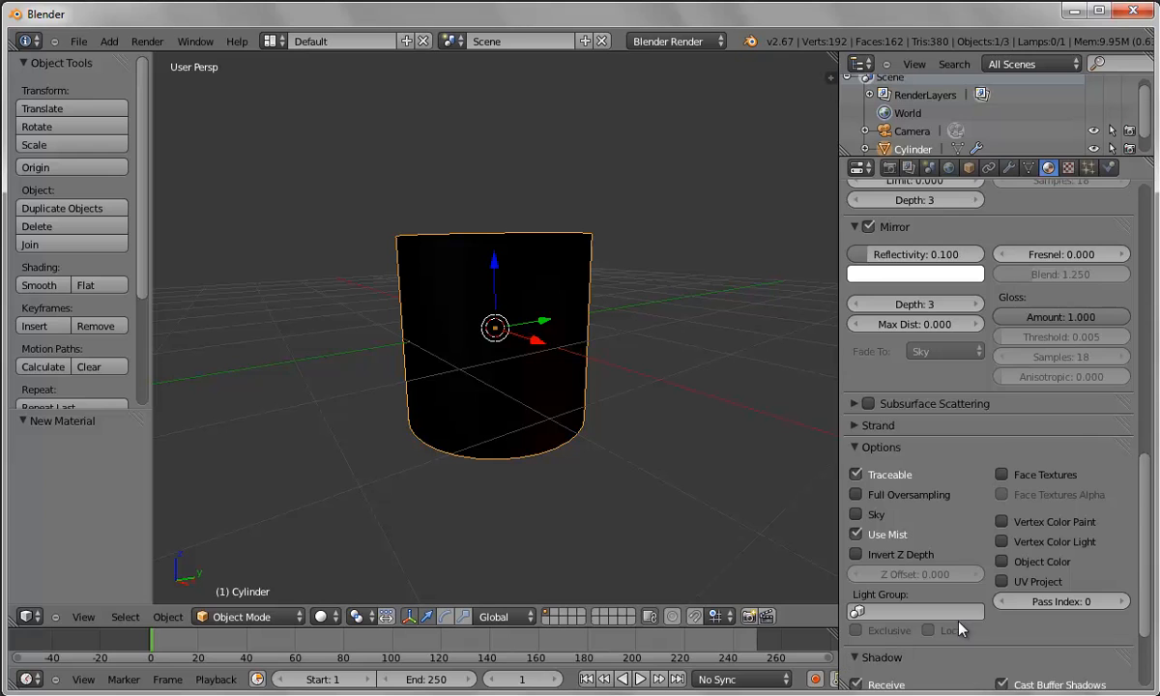
pyautogui.scroll(-3, 956, 630)
pyautogui.click(857, 598)
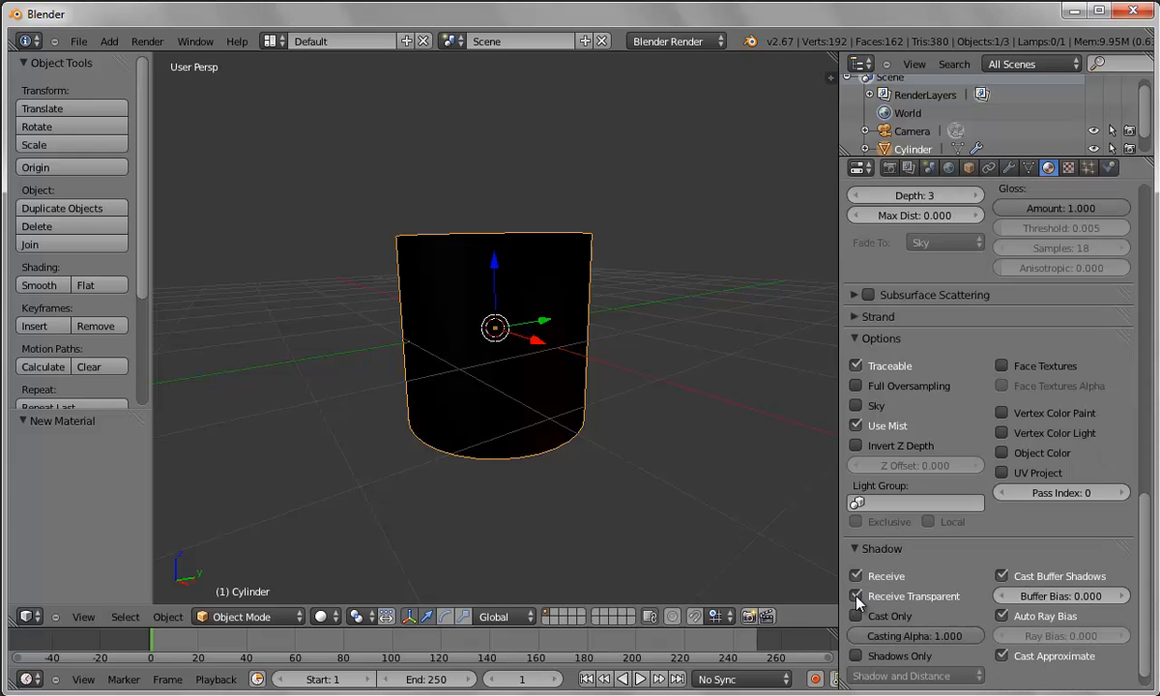
# Render the current frame to check the glass material, and return to the 3D view
pyautogui.click(150, 40)
pyautogui.click(165, 60)
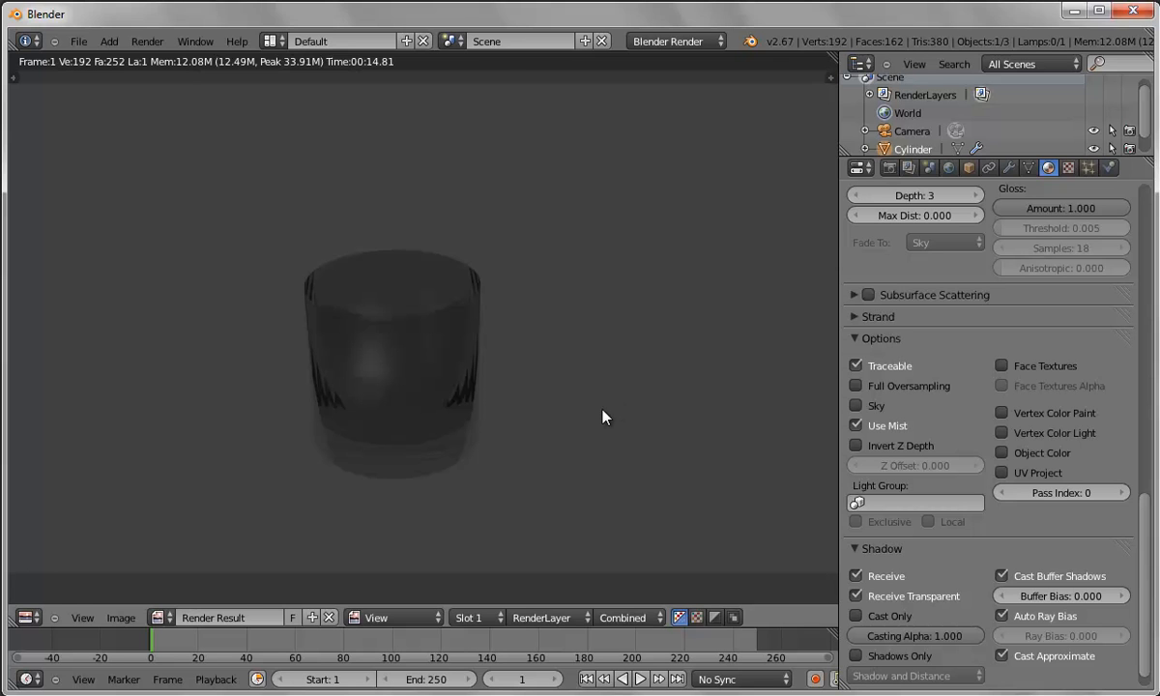
pyautogui.press('Escape')
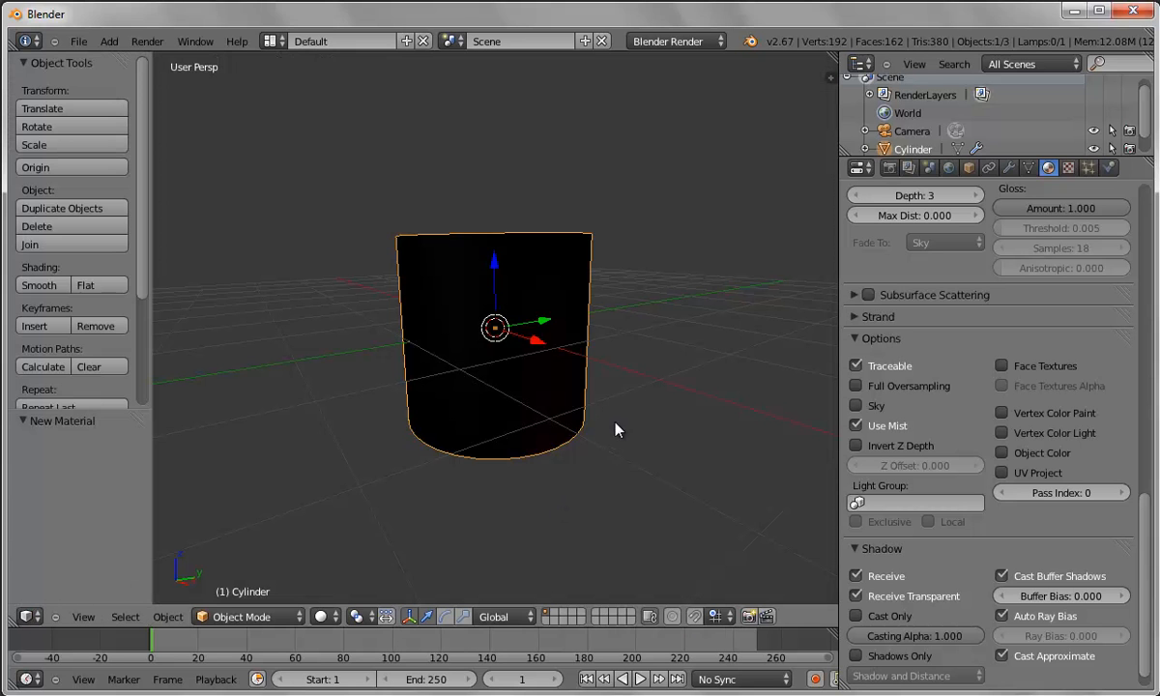
# Display the scene in wireframe shading from the front orthographic view
pyautogui.moveTo(619, 429); pyautogui.dragTo(614, 477, button='middle')
pyautogui.click(325, 617)
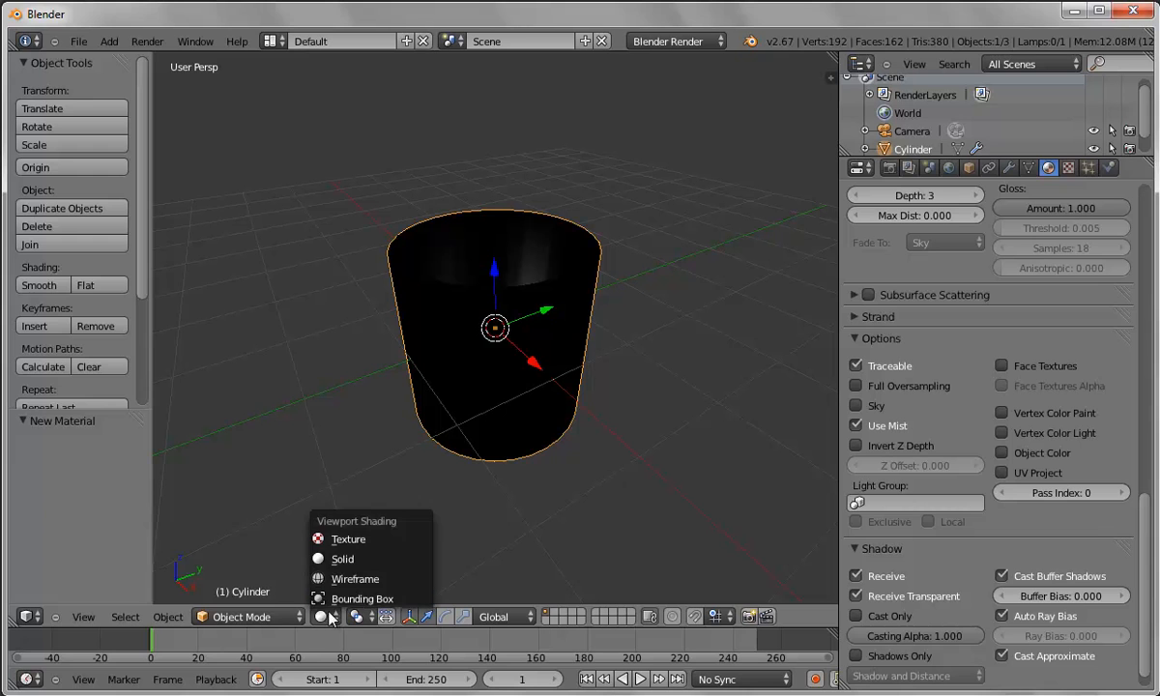
pyautogui.click(329, 578)
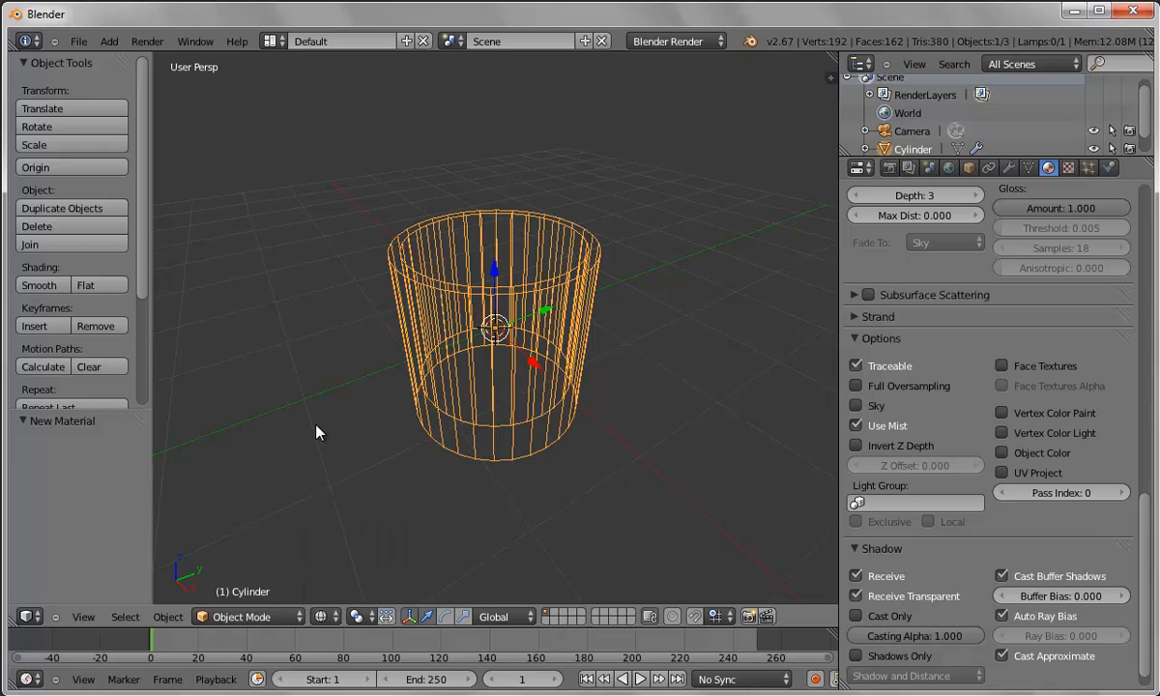
pyautogui.press('KP_1')
pyautogui.press('KP_5')
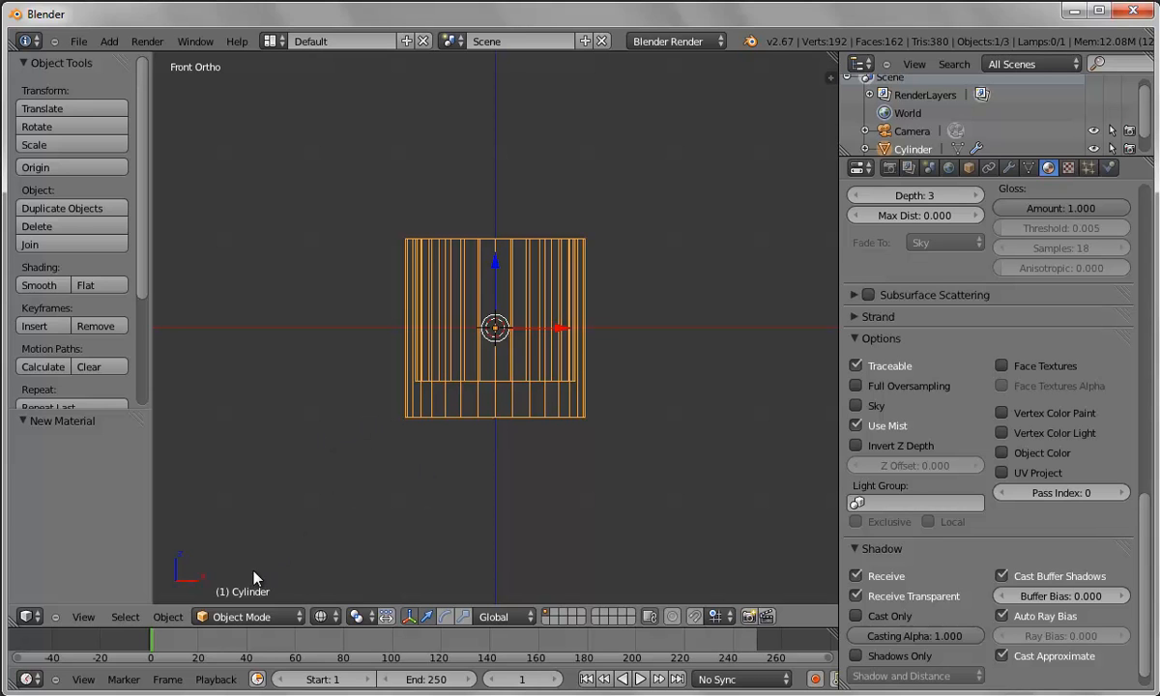
# Insert a Rotation keyframe for the upright cylinder at frame 1
pyautogui.click(168, 616)
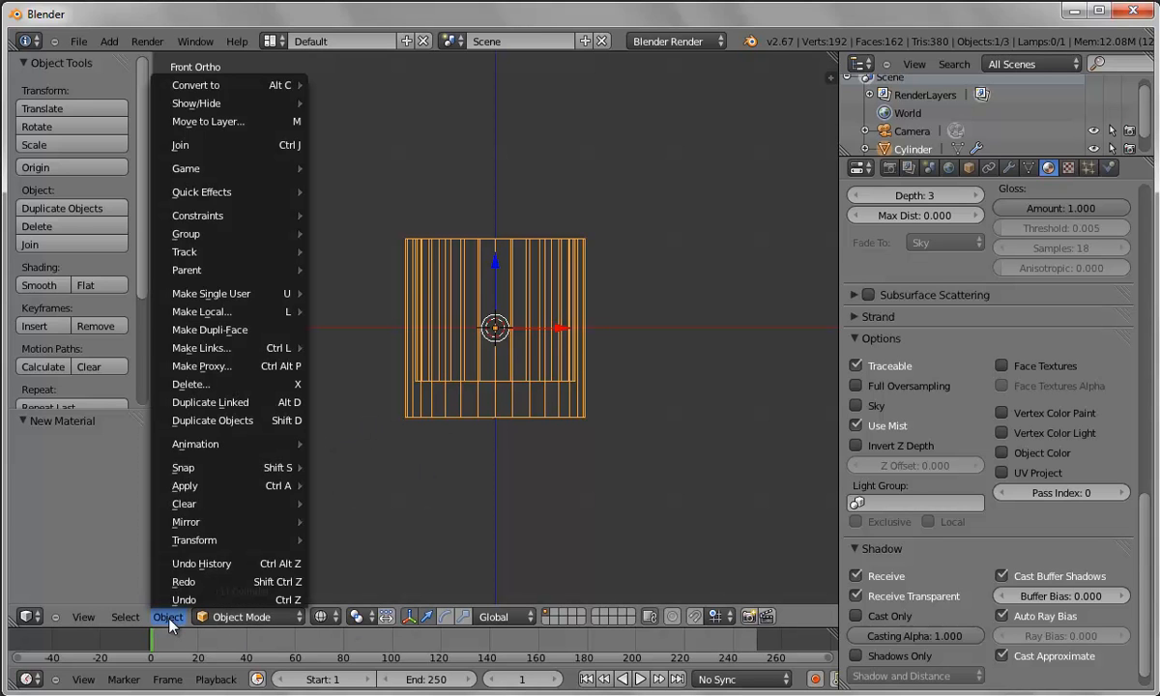
pyautogui.moveTo(193, 443)
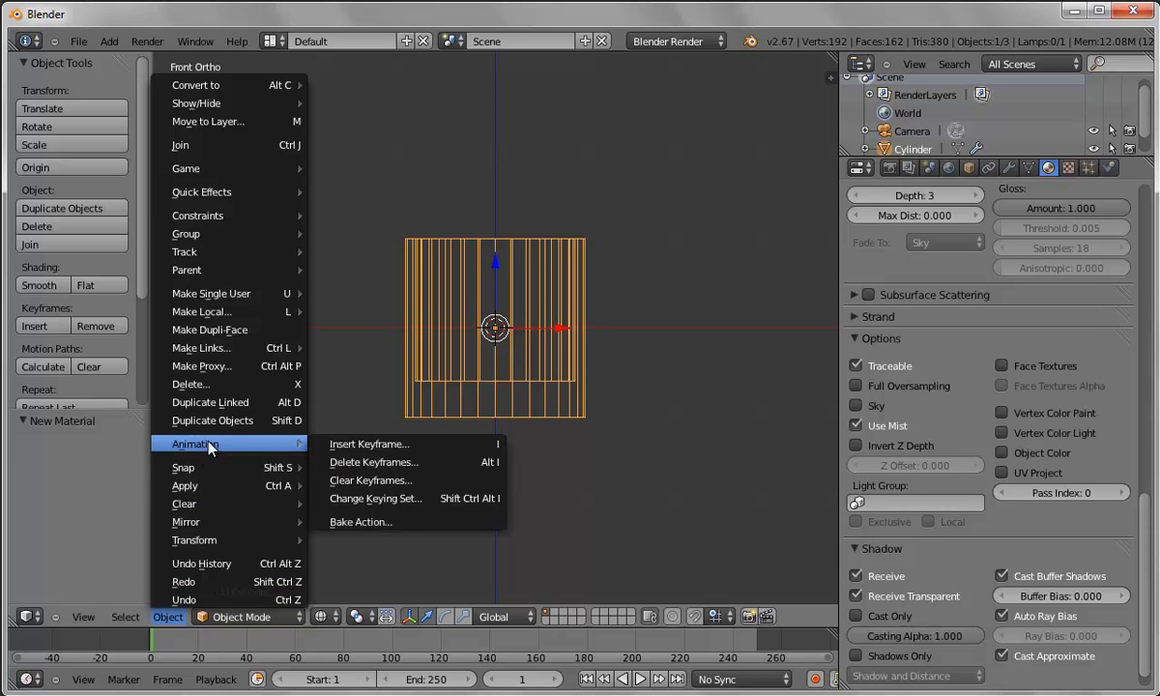
pyautogui.click(359, 447)
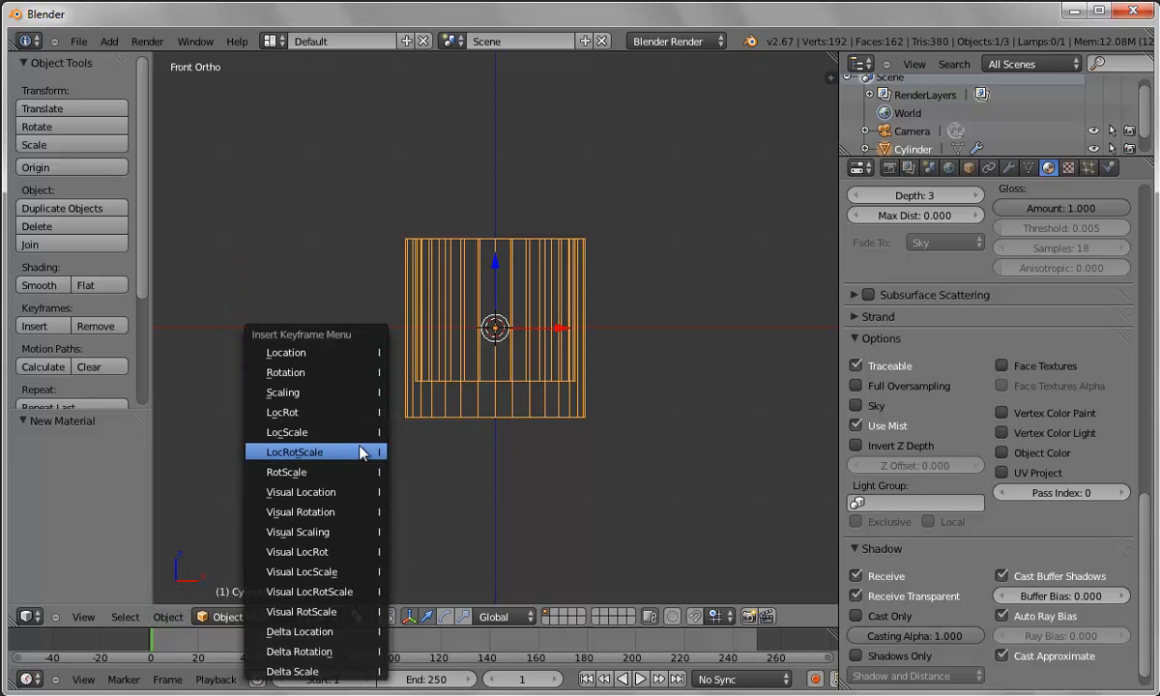
pyautogui.click(308, 372)
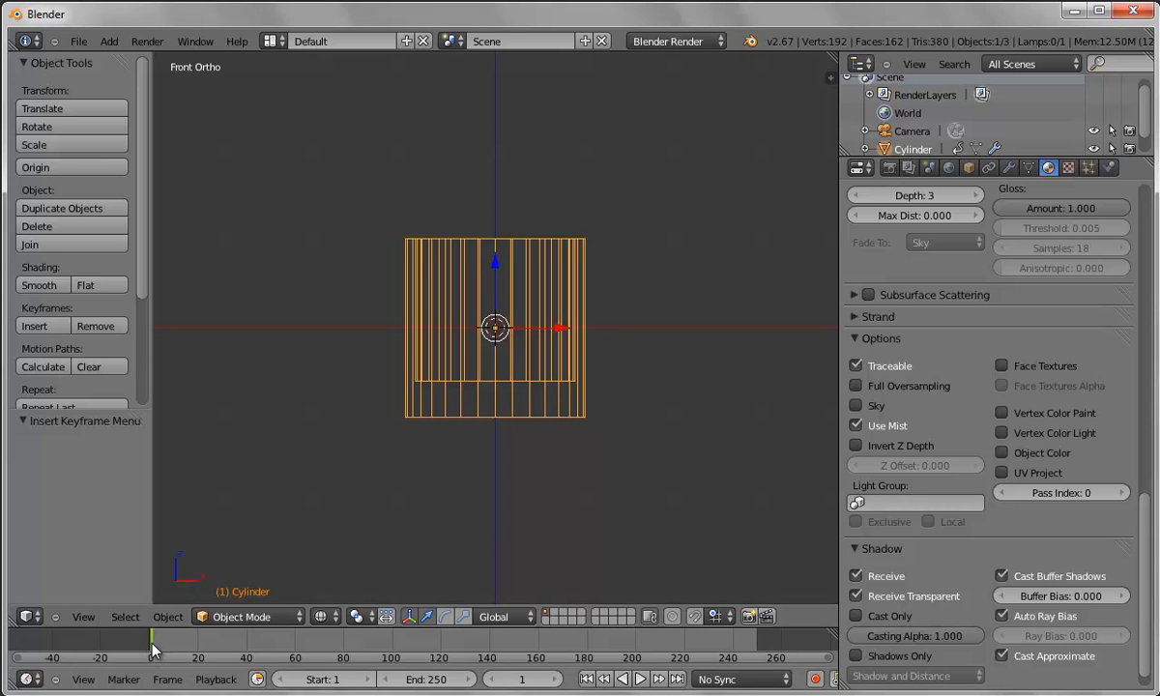
# At frame 40, rotate the cylinder about -127° in the front view and insert a Rotation keyframe
pyautogui.moveTo(151, 649); pyautogui.dragTo(249, 650)
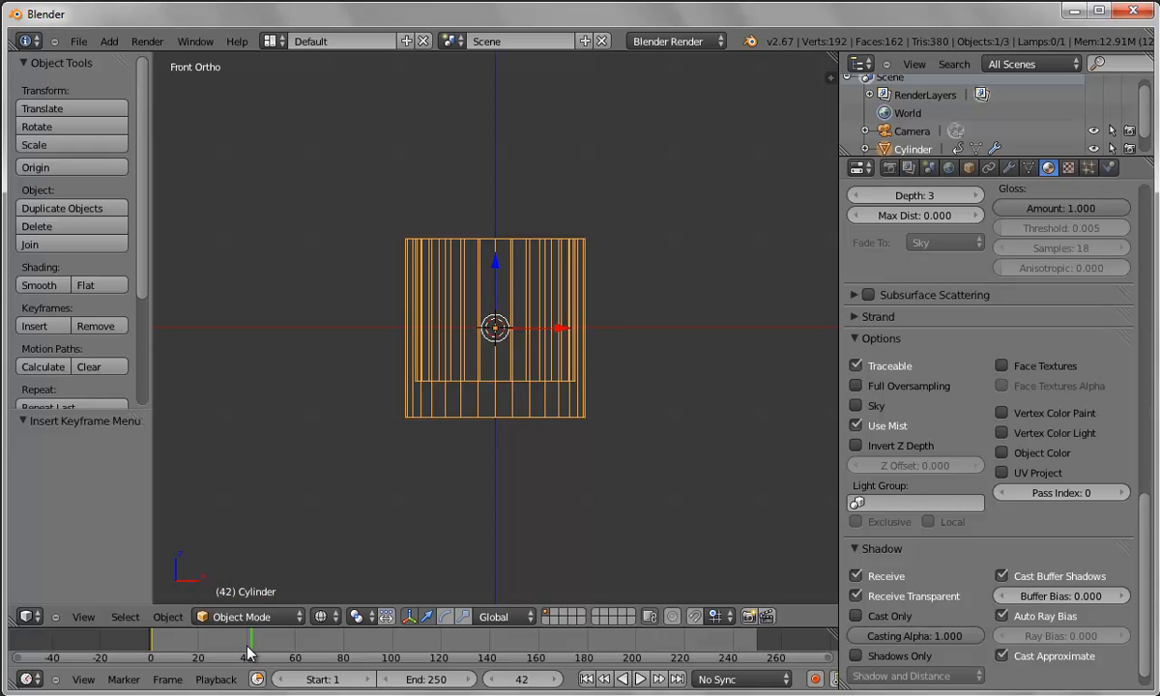
pyautogui.click(447, 617)
pyautogui.moveTo(513, 250); pyautogui.dragTo(278, 388)
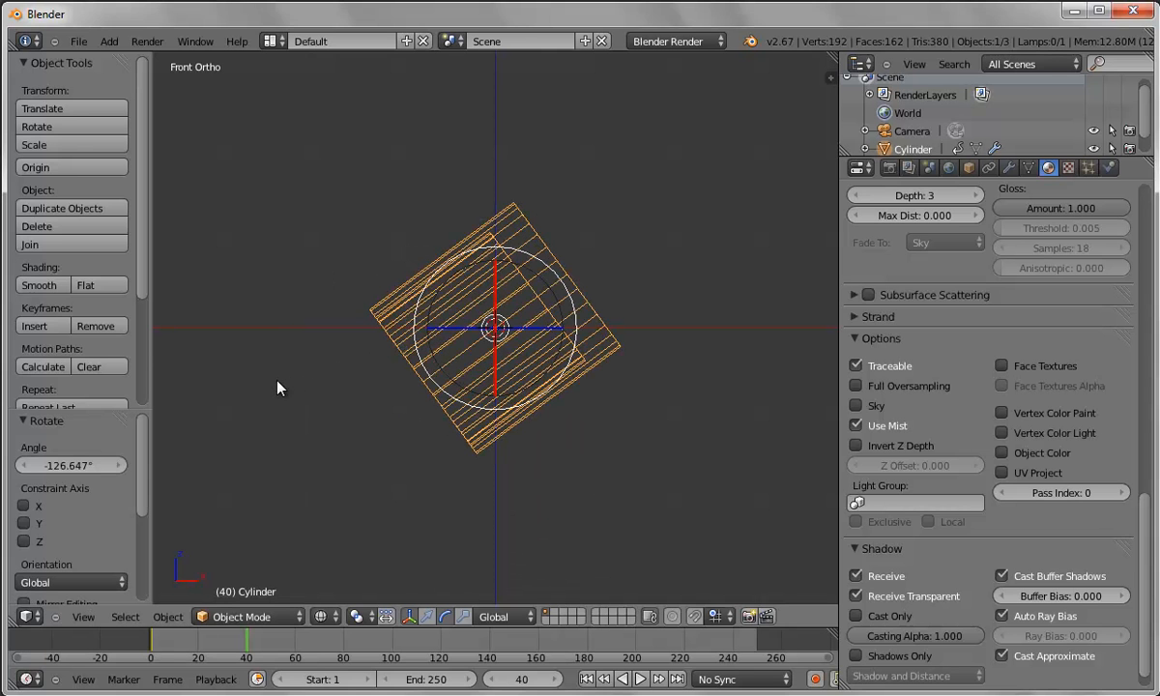
pyautogui.click(164, 616)
pyautogui.moveTo(203, 447)
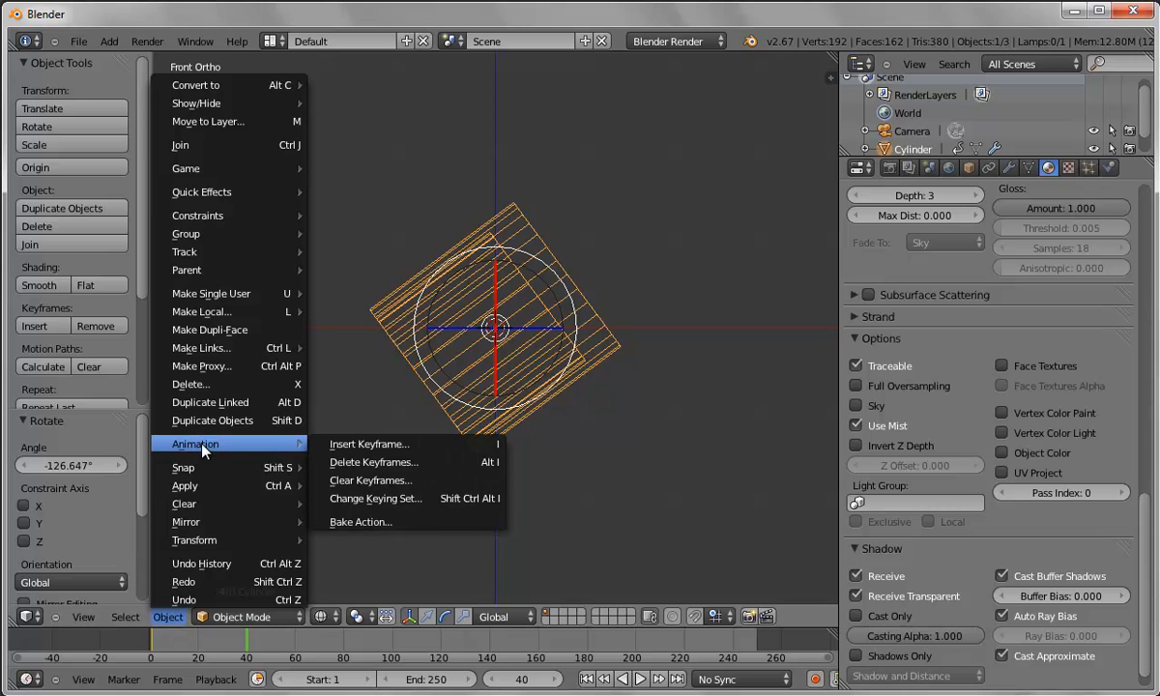
pyautogui.click(370, 445)
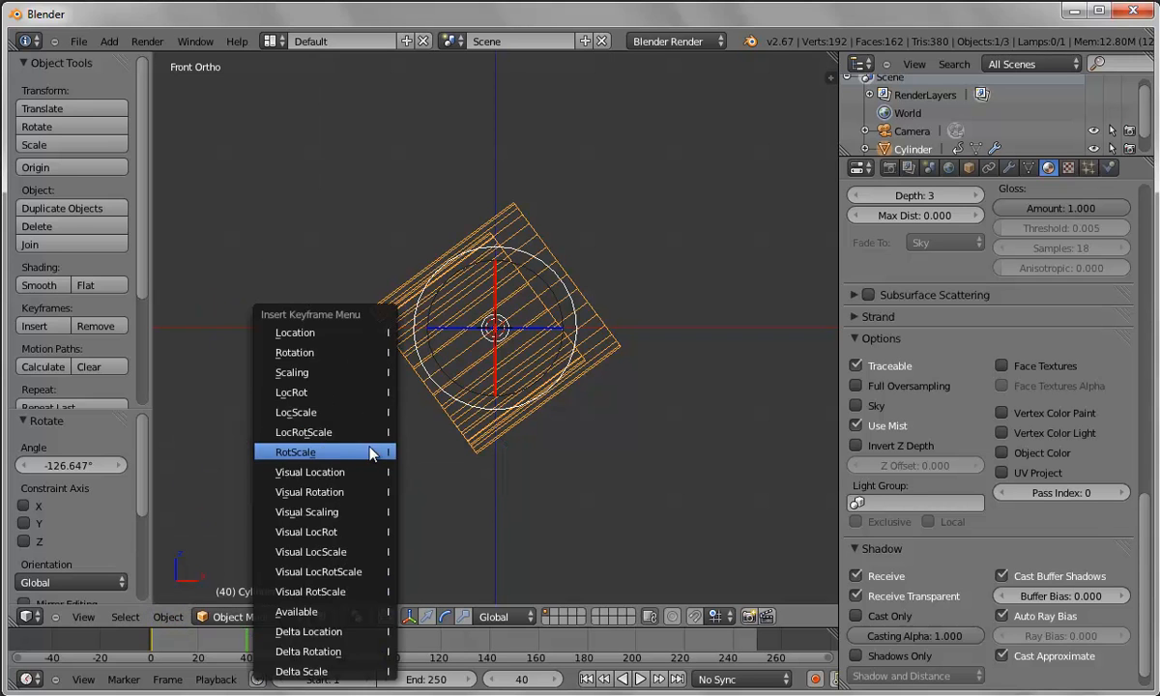
pyautogui.click(329, 352)
# Play the tipping animation from frame 1 to check it, and return to the first frame
pyautogui.hotkey('shift', 'Left')
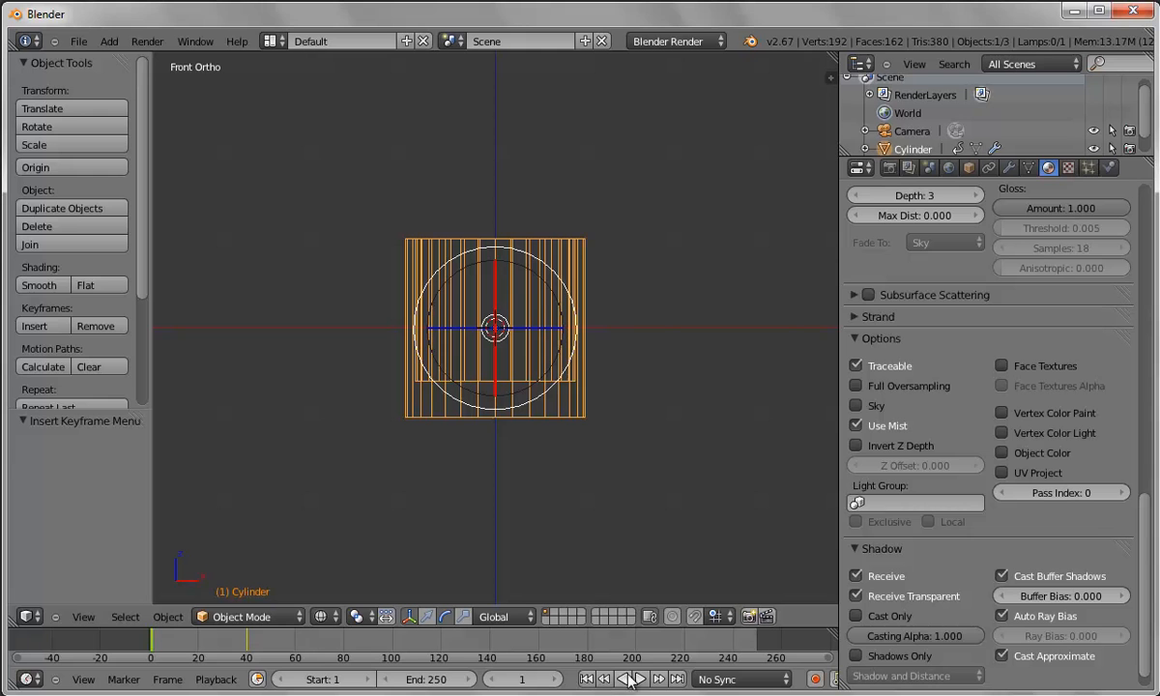
pyautogui.click(639, 680)
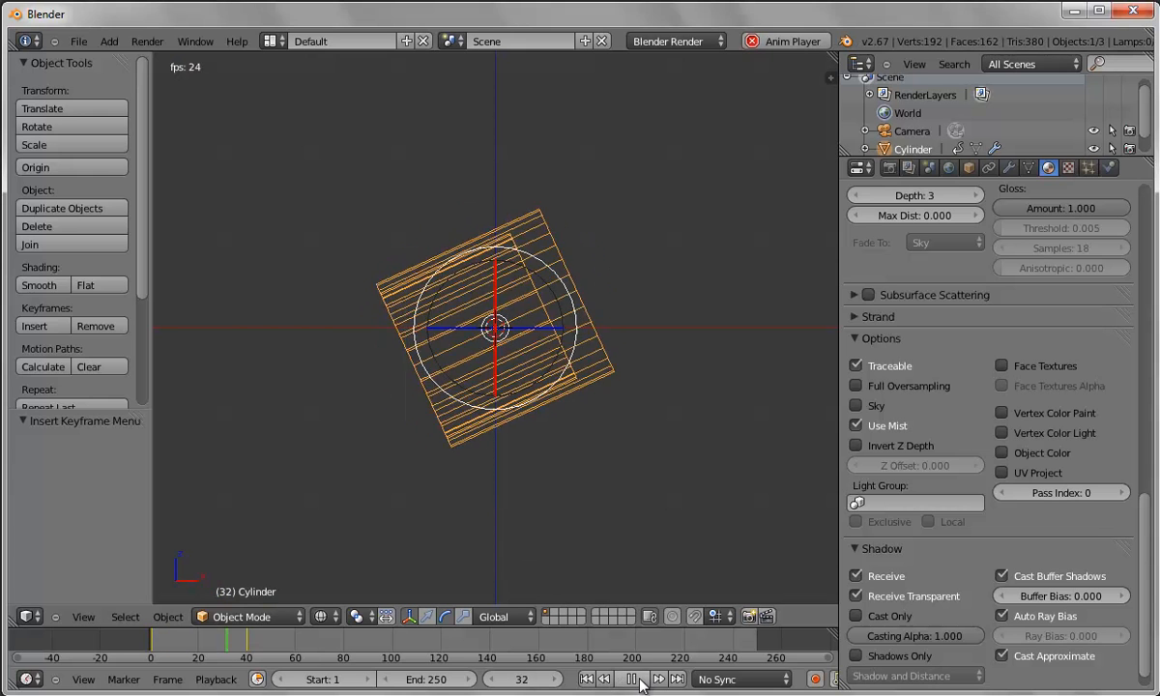
pyautogui.click(633, 680)
pyautogui.hotkey('shift', 'Left')
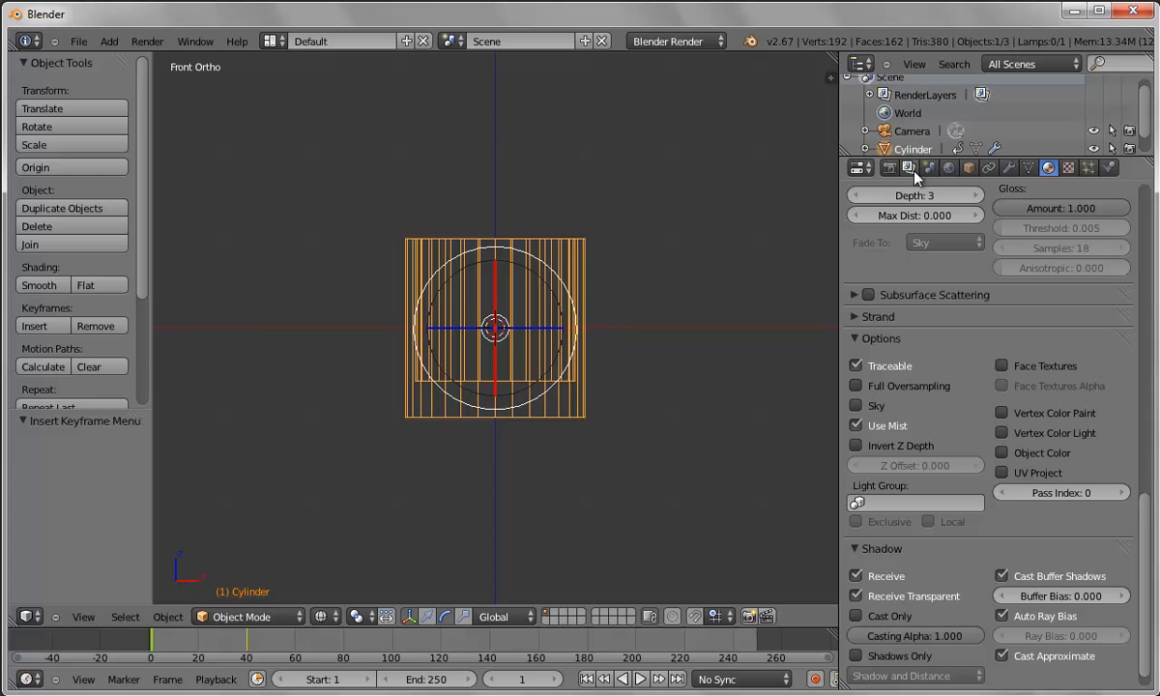
# Rename the cylinder object as Glass
pyautogui.moveTo(1147, 505); pyautogui.dragTo(952, 147)
pyautogui.click(969, 167)
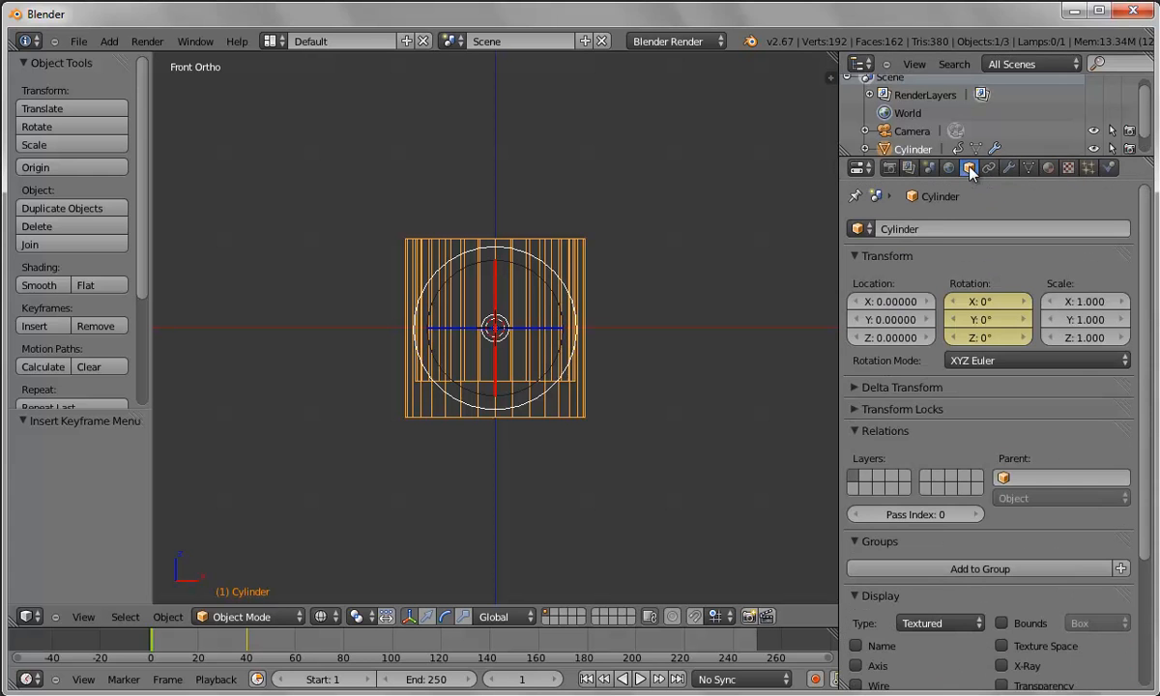
pyautogui.click(925, 228)
pyautogui.write('Class')
pyautogui.press('Return')
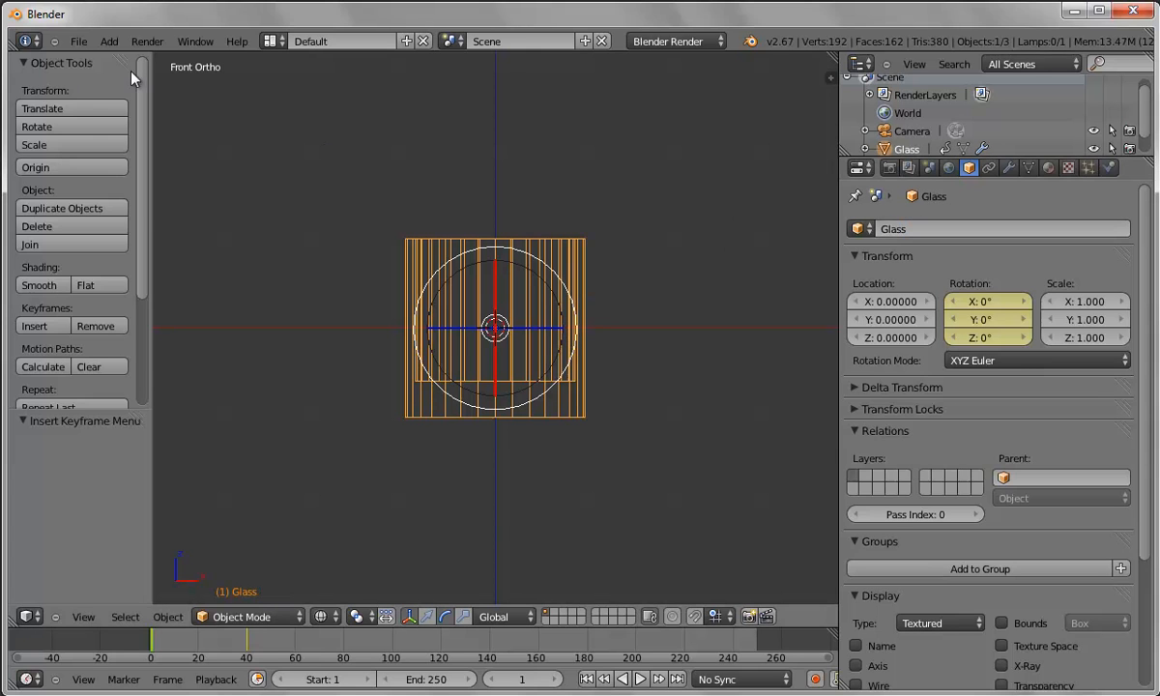
# Add a UV sphere at the centre of the glass and scale it down to about 0.53
pyautogui.click(109, 42)
pyautogui.moveTo(126, 60)
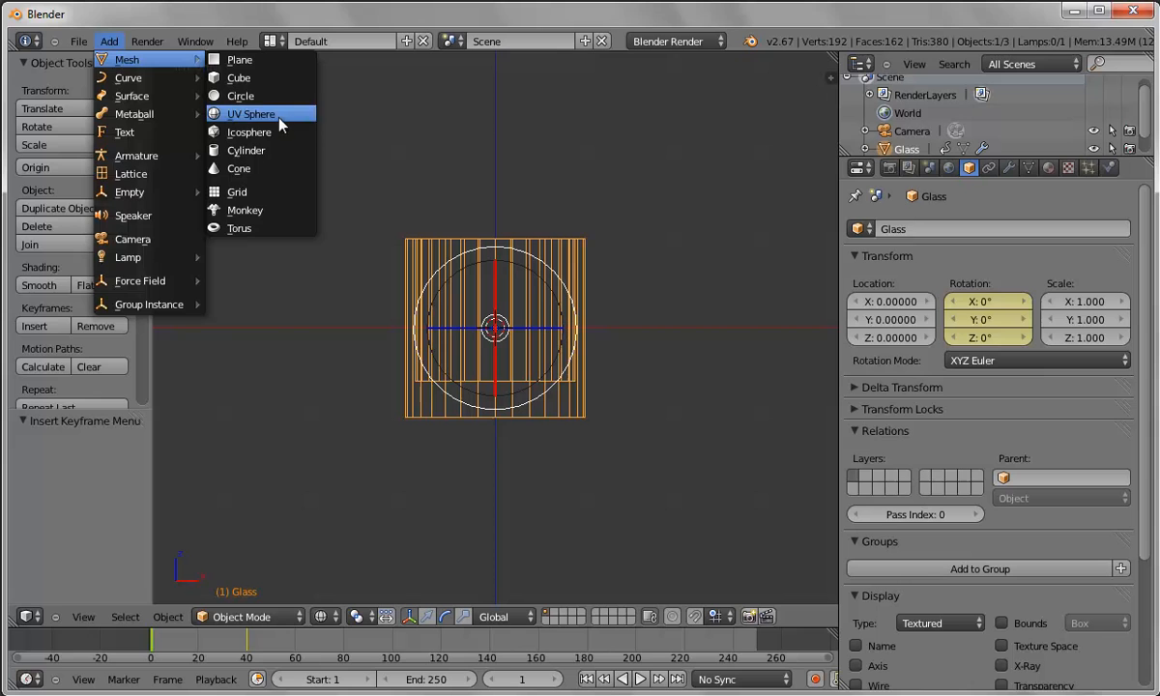
pyautogui.click(250, 114)
pyautogui.press('s')
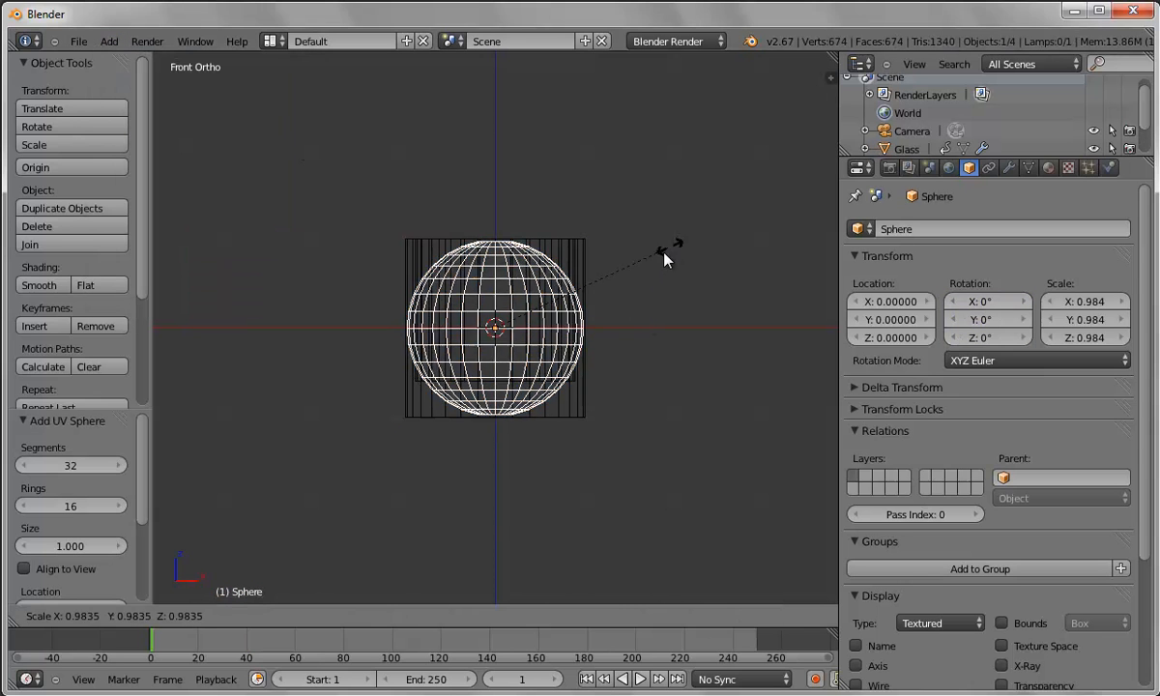
pyautogui.click(599, 314)
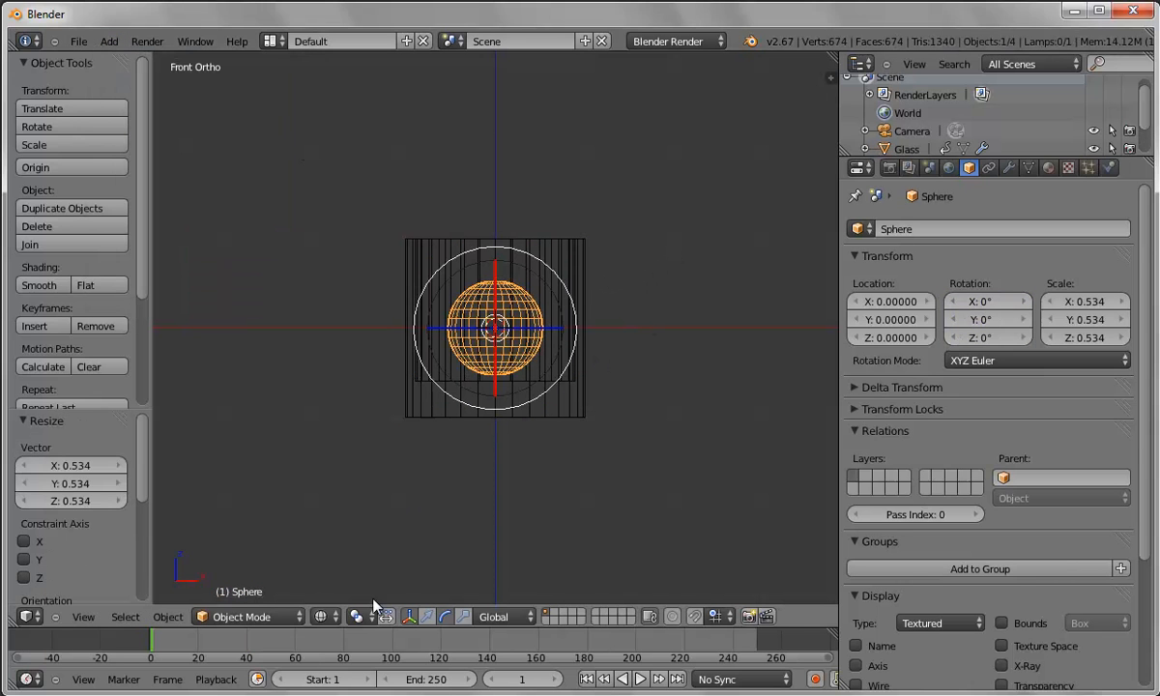
# Raise the sphere about 0.17 along Z and enlarge it to a scale of about 0.70 within the glass walls
pyautogui.click(428, 623)
pyautogui.moveTo(498, 259); pyautogui.dragTo(488, 247)
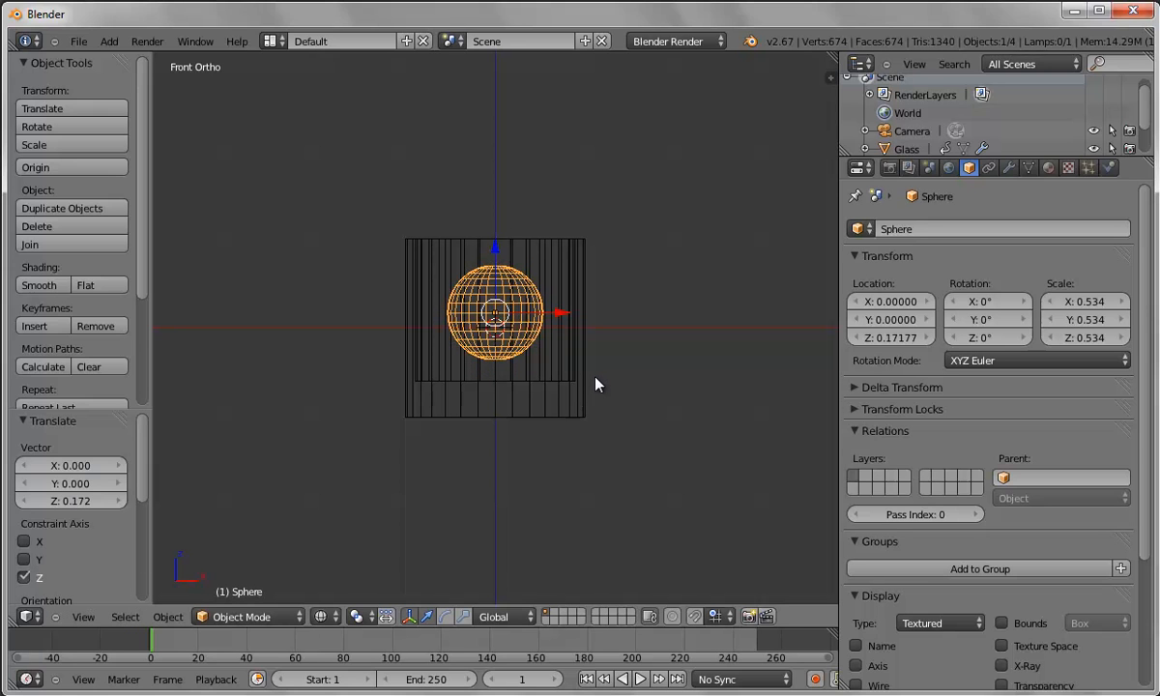
pyautogui.press('KP_7')
pyautogui.press('s')
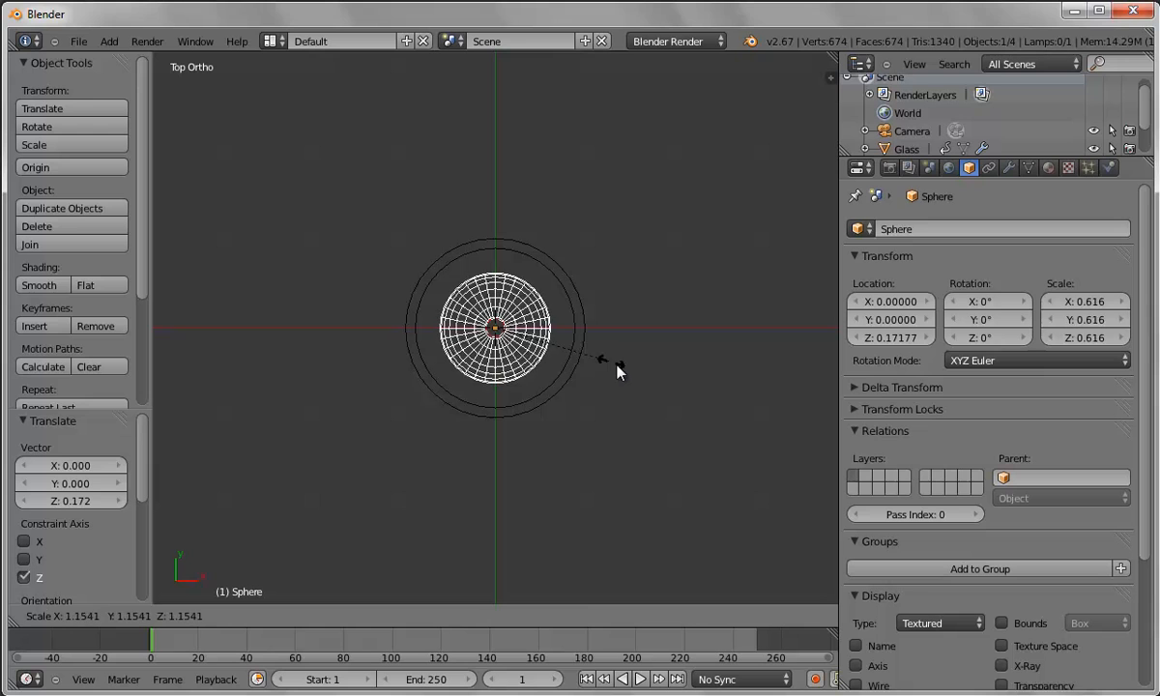
pyautogui.click(630, 372)
pyautogui.press('KP_1')
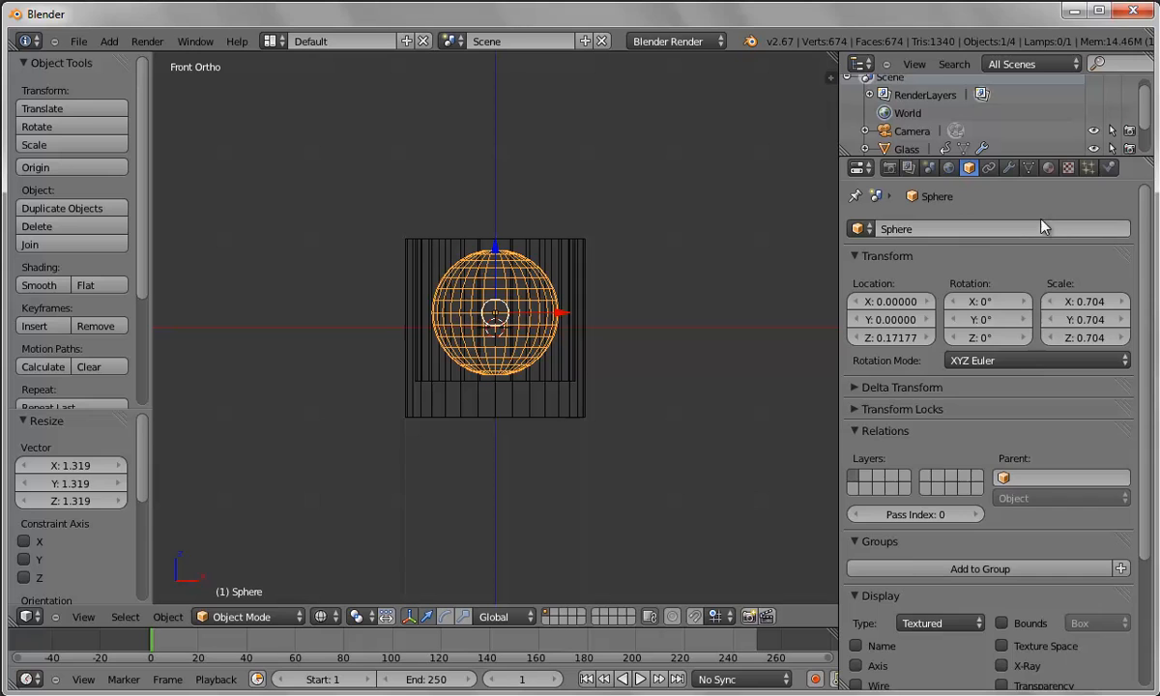
# Enable Fluid physics on the sphere and set its type to Fluid
pyautogui.click(1109, 168)
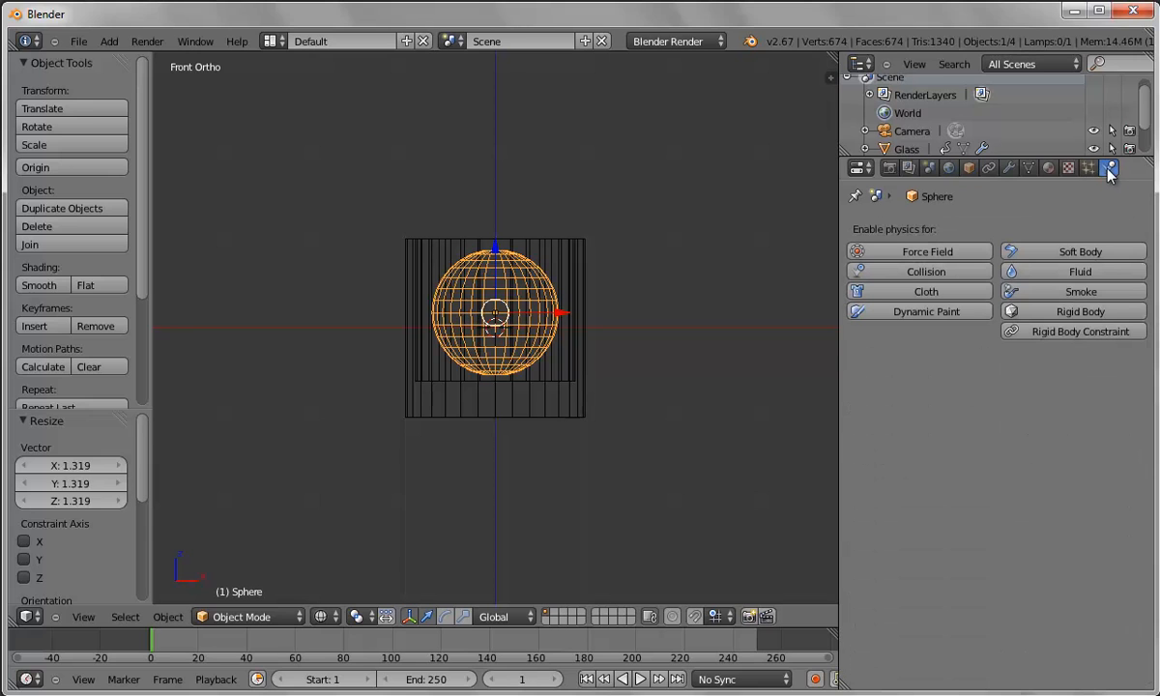
pyautogui.click(1073, 272)
pyautogui.click(983, 387)
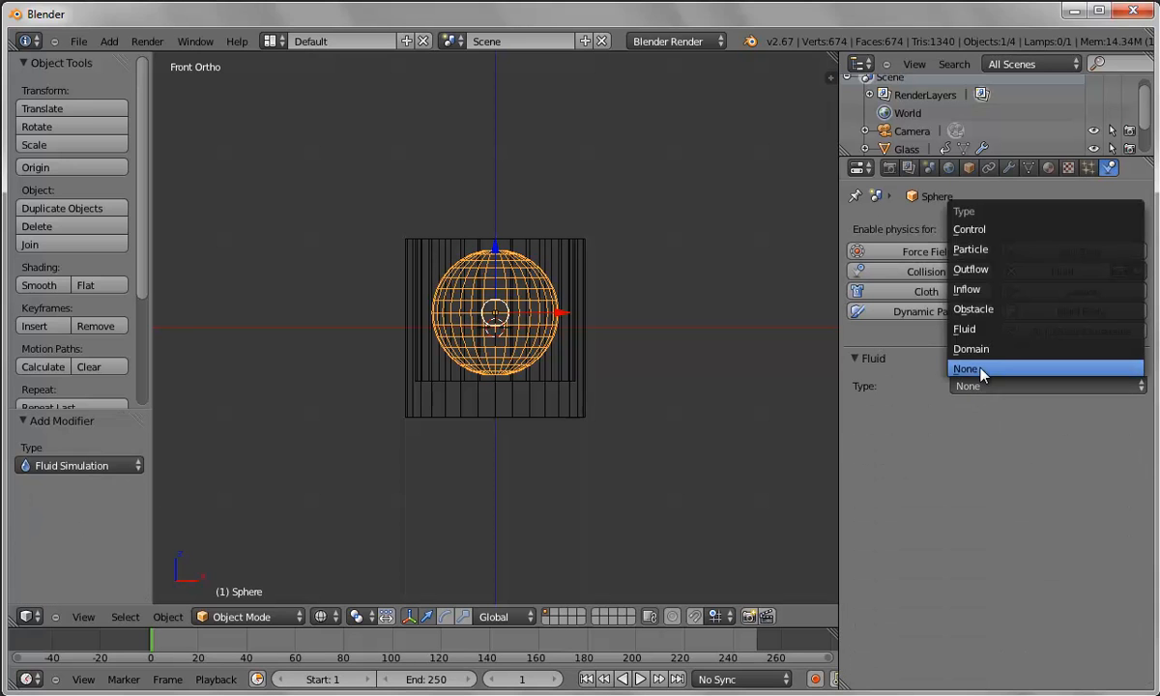
pyautogui.click(984, 331)
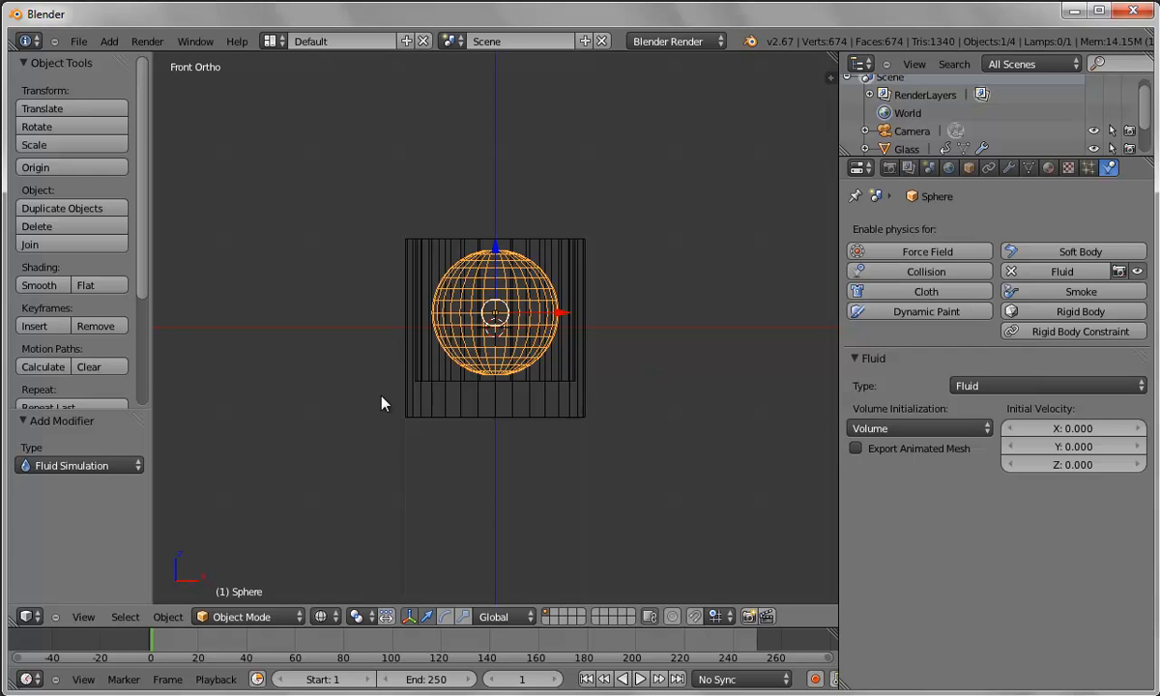
# Add a plane at the scene origin and scale it up about 11.2 times
pyautogui.press('KP_0')
pyautogui.moveTo(461, 432); pyautogui.dragTo(445, 407, button='middle')
pyautogui.scroll(3, 454, 414)
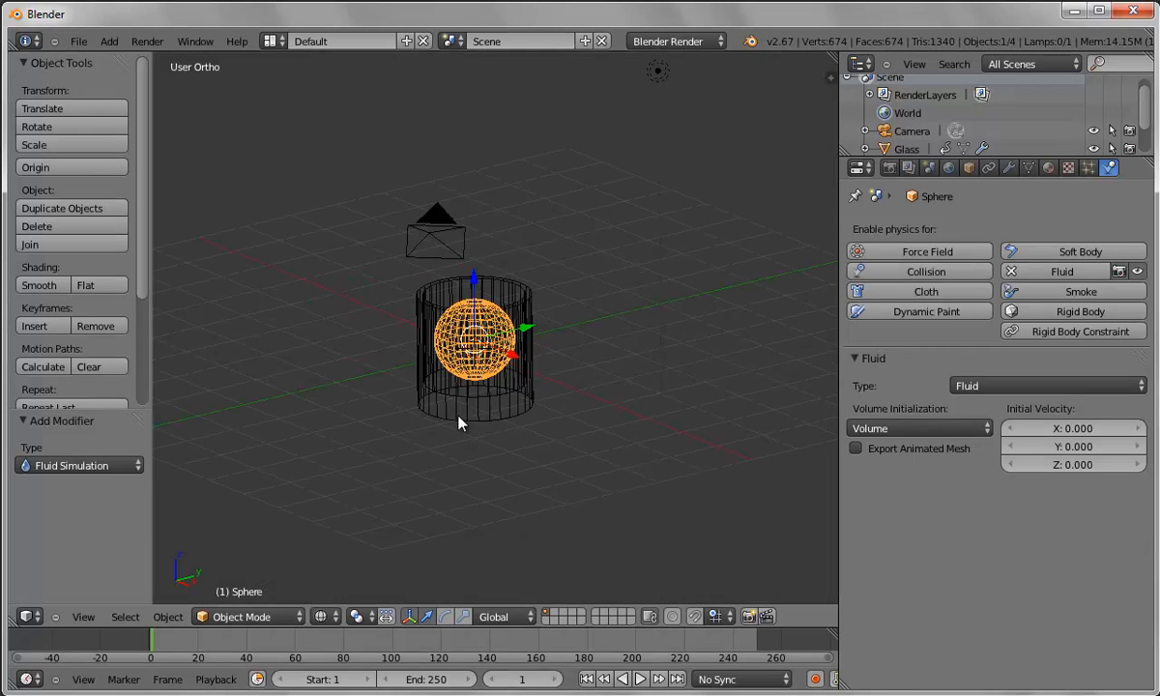
pyautogui.click(110, 42)
pyautogui.moveTo(130, 57)
pyautogui.click(221, 55)
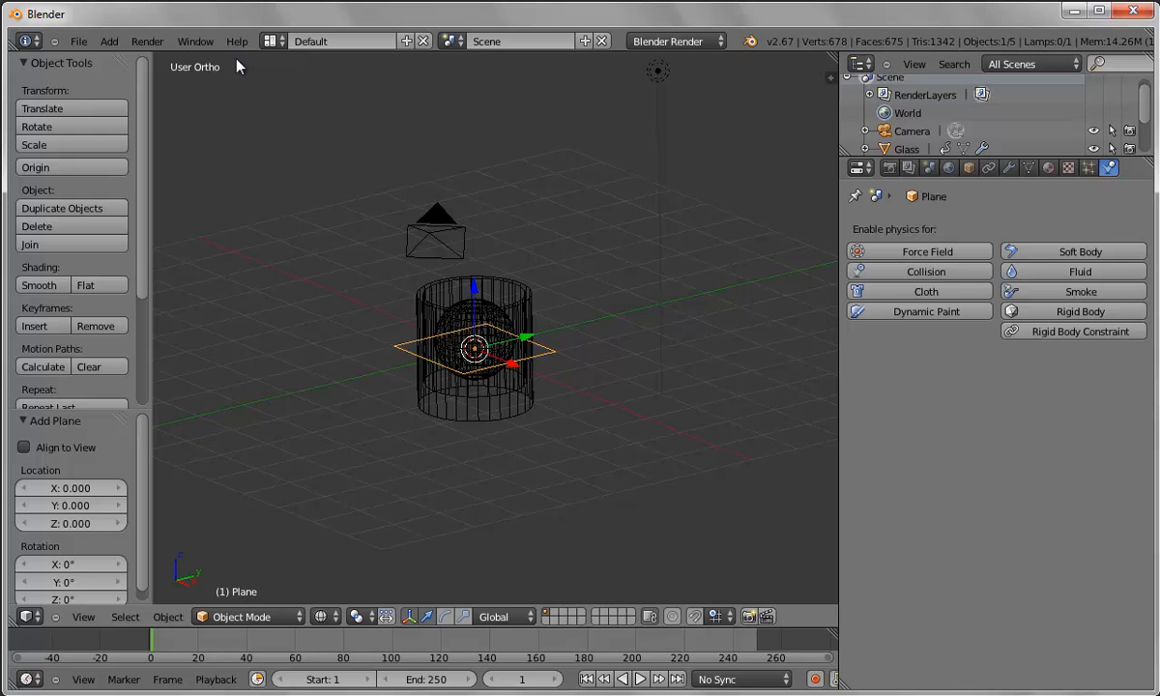
pyautogui.press('s')
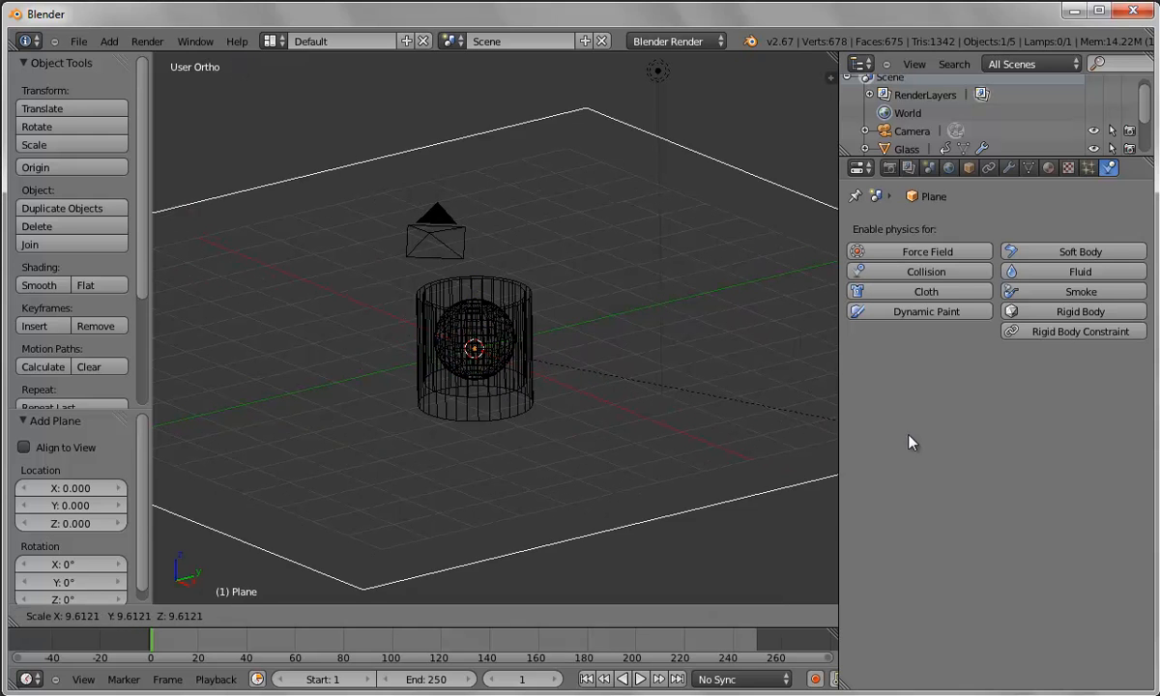
pyautogui.click(984, 448)
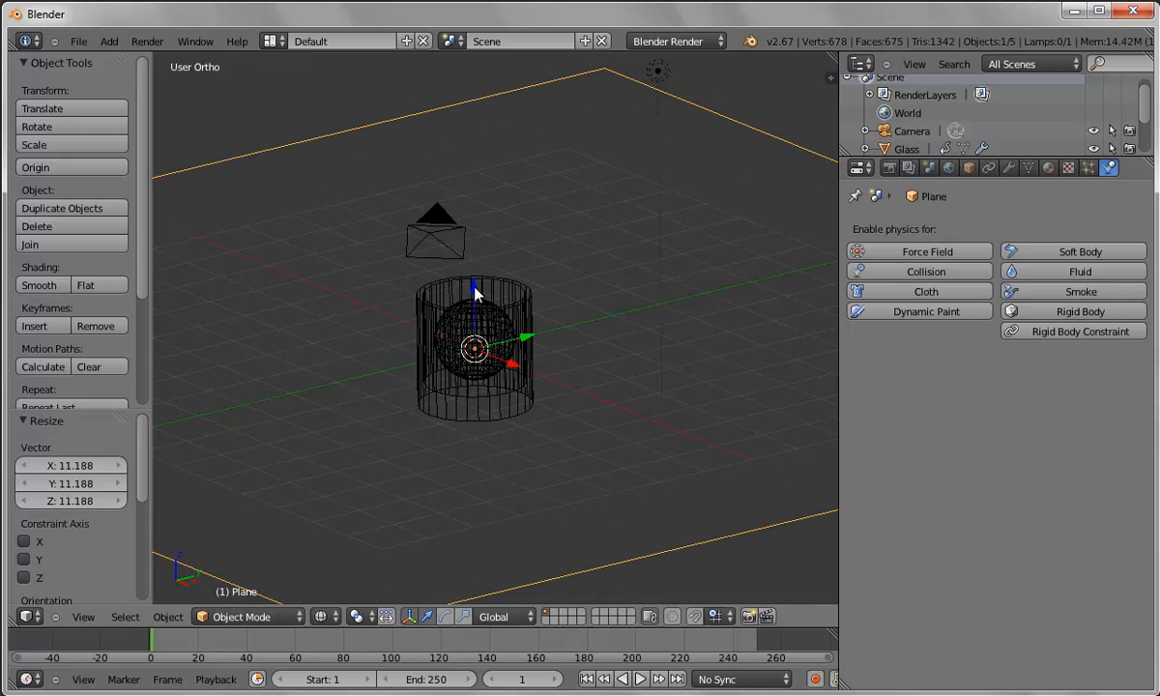
# Display the scene in solid shading and lower the plane about 4.05 along Z beneath the glass
pyautogui.click(322, 616)
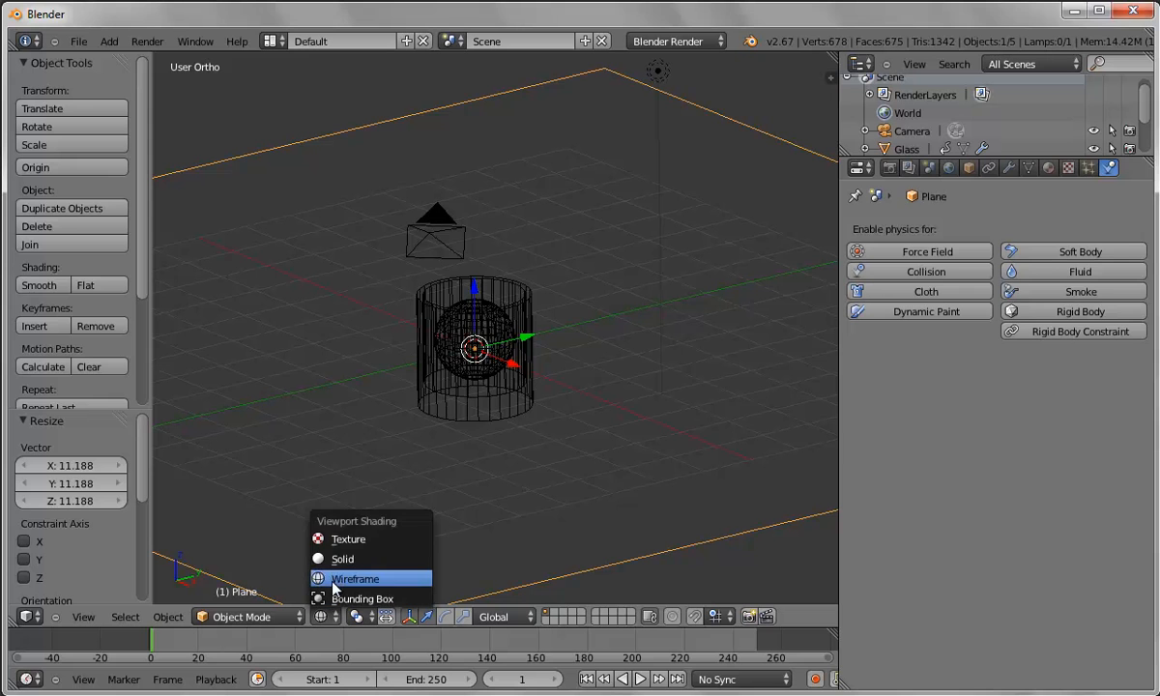
pyautogui.click(324, 558)
pyautogui.moveTo(466, 290); pyautogui.dragTo(485, 511)
pyautogui.moveTo(601, 448)
pyautogui.mouseDown(button='middle')
pyautogui.moveTo(596, 399)
pyautogui.moveTo(592, 440)
pyautogui.mouseUp(button='middle')
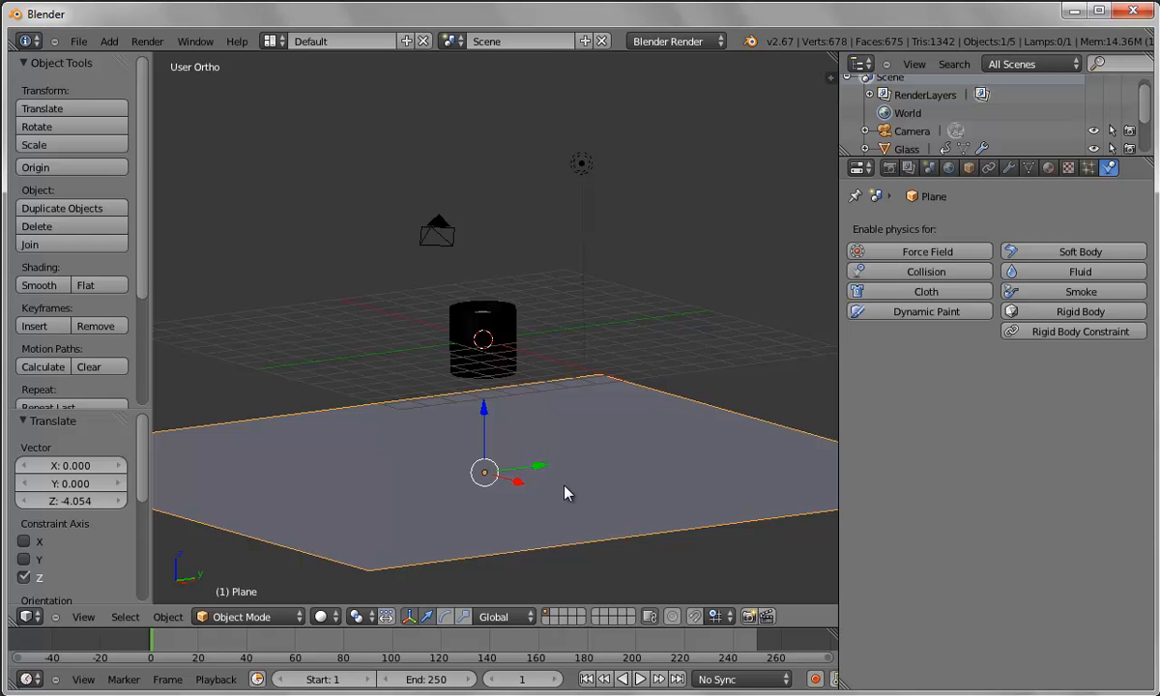
# Add a cube at the scene origin and scale it up about 2.79 times to enclose the glass
pyautogui.click(105, 42)
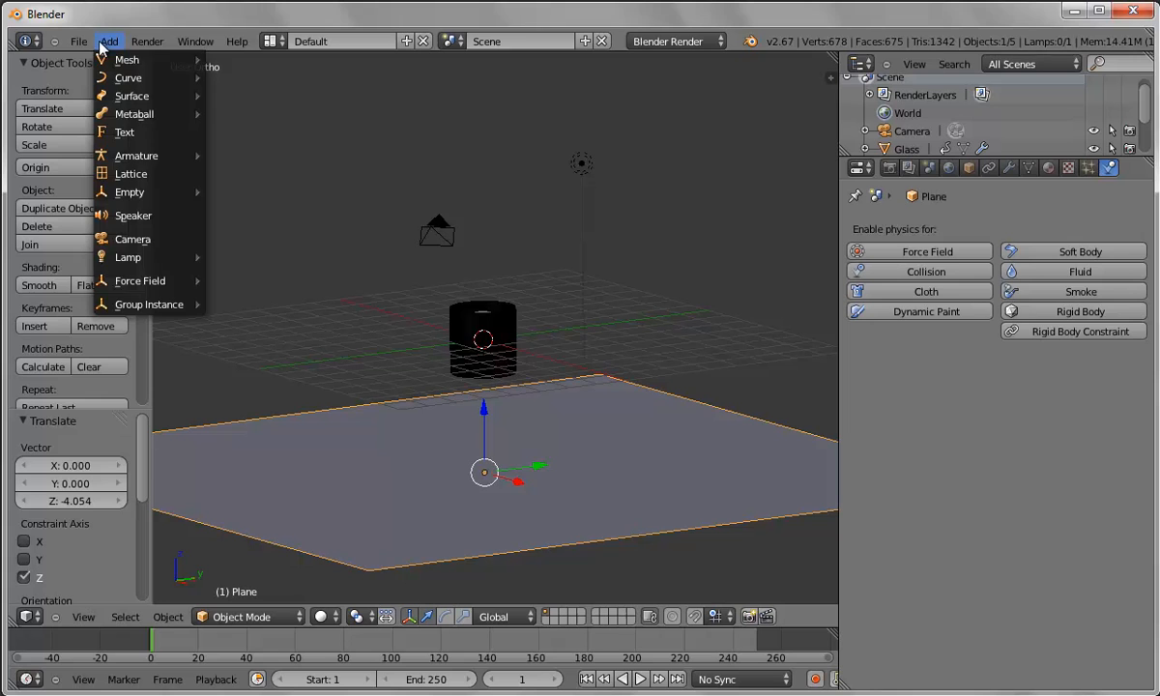
pyautogui.click(111, 43)
pyautogui.moveTo(127, 60)
pyautogui.click(230, 75)
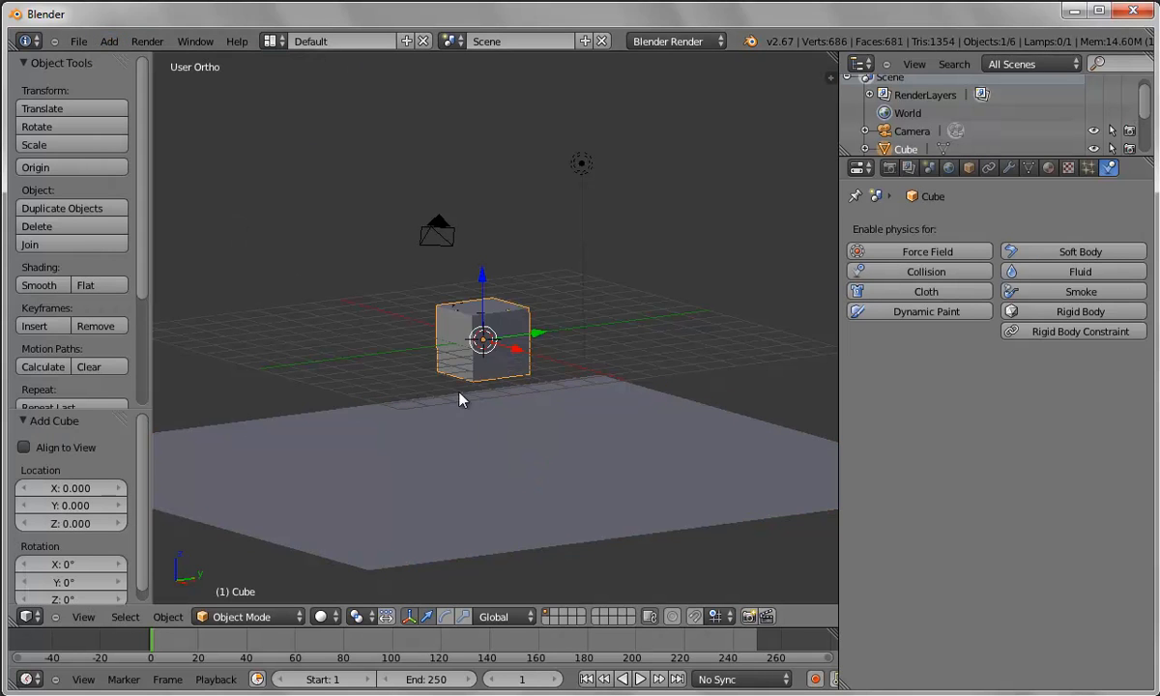
pyautogui.press('s')
pyautogui.click(625, 429)
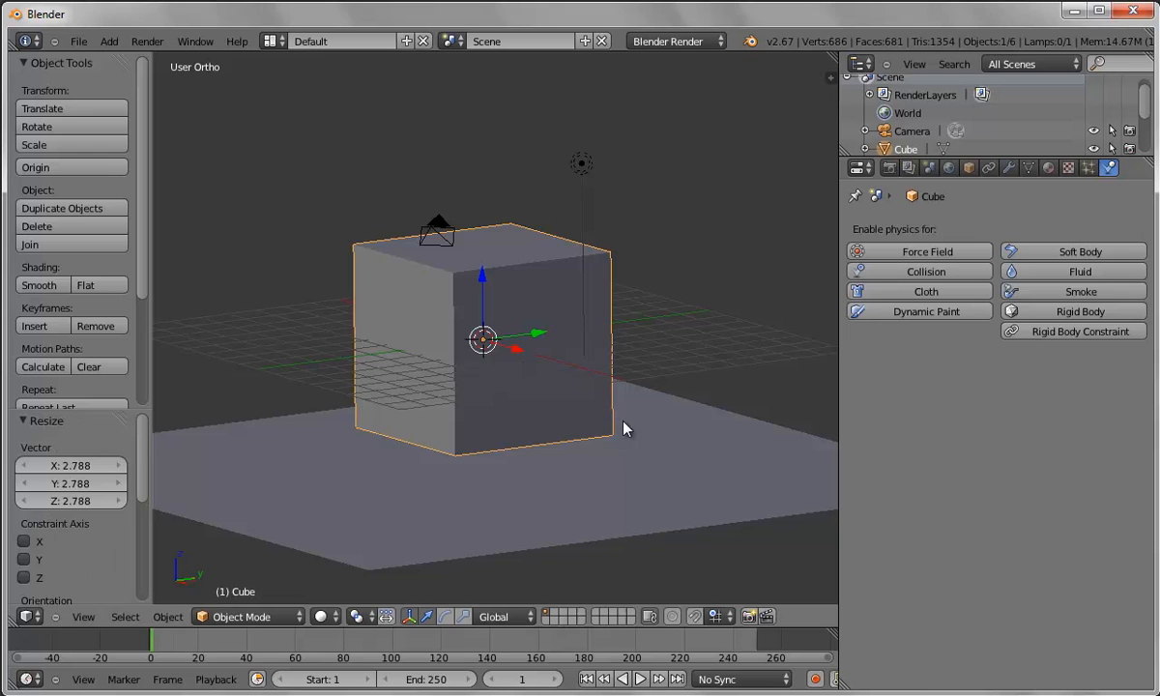
# Enable Fluid physics on the cube and set its type to Domain
pyautogui.click(1103, 276)
pyautogui.click(968, 388)
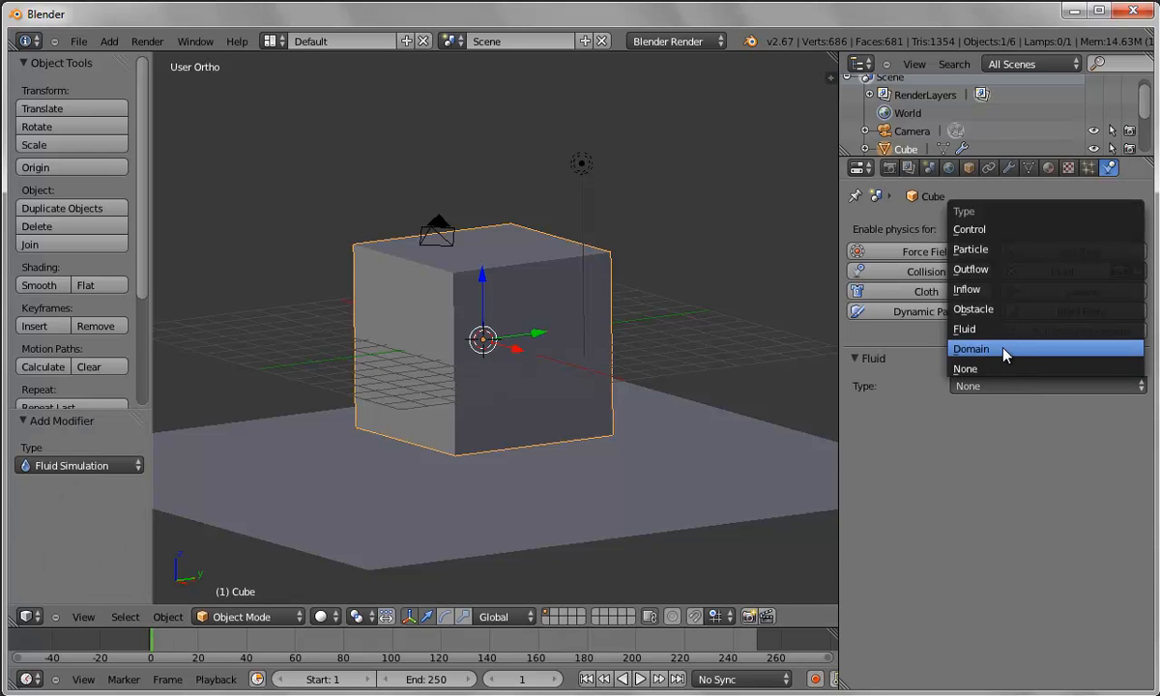
pyautogui.click(1005, 350)
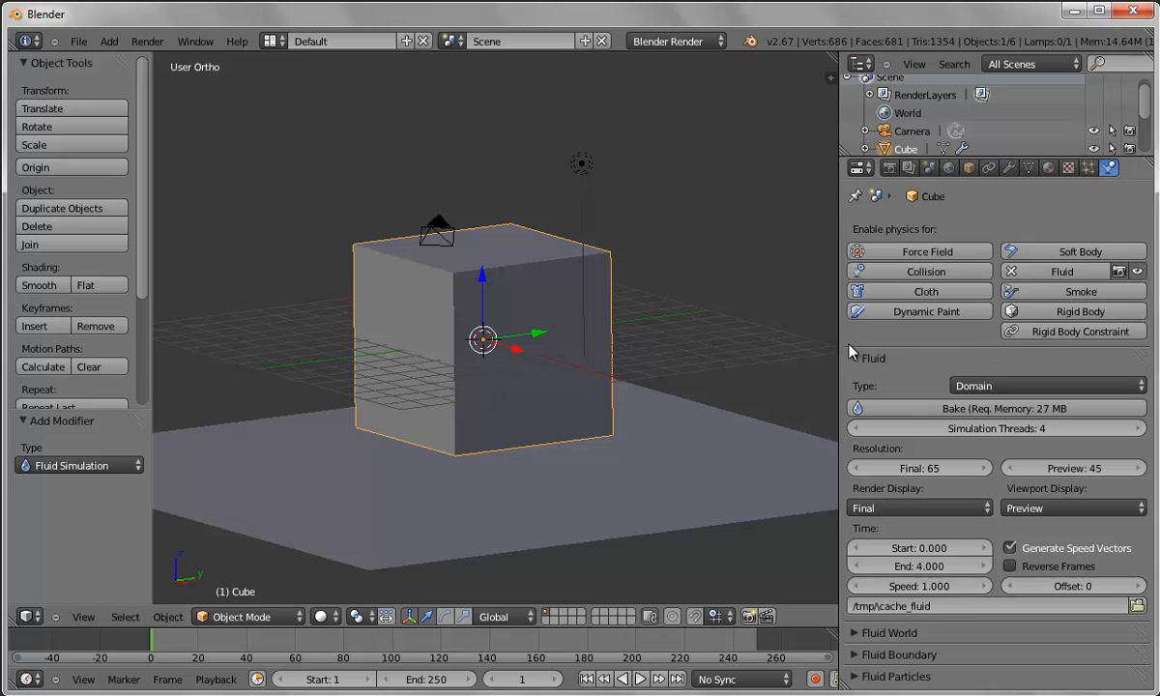
# Display the scene as wireframe in front view and scale the domain cube up about 1.44 times to reach the plane
pyautogui.click(324, 618)
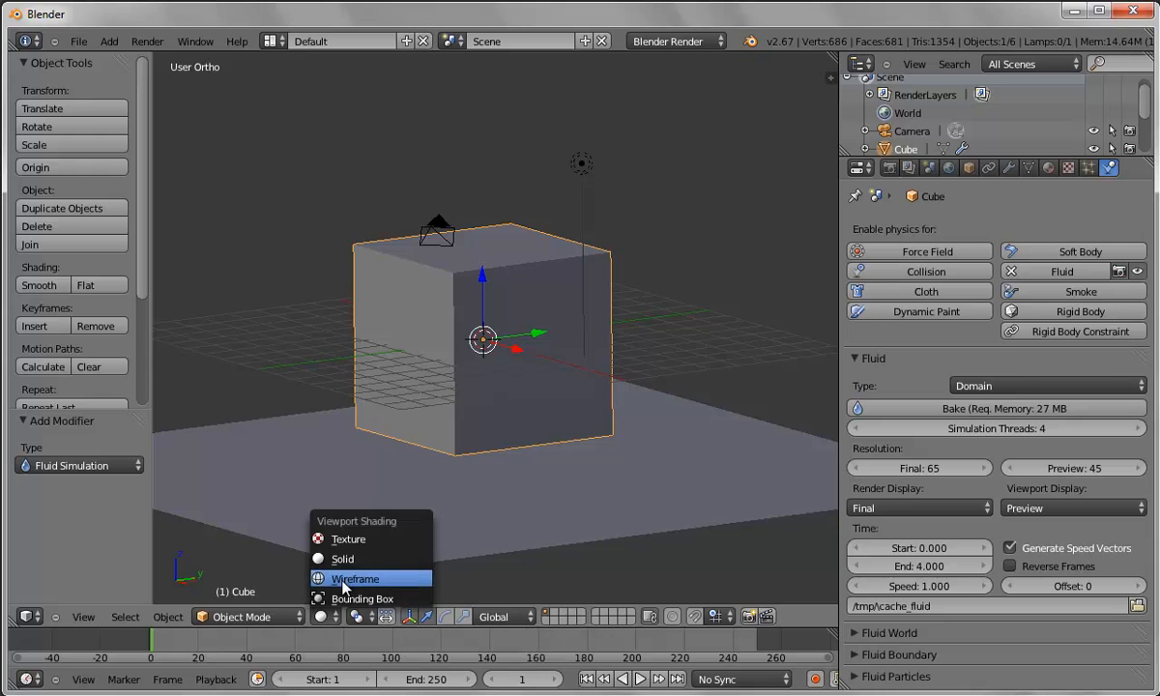
pyautogui.click(339, 575)
pyautogui.press('KP_1')
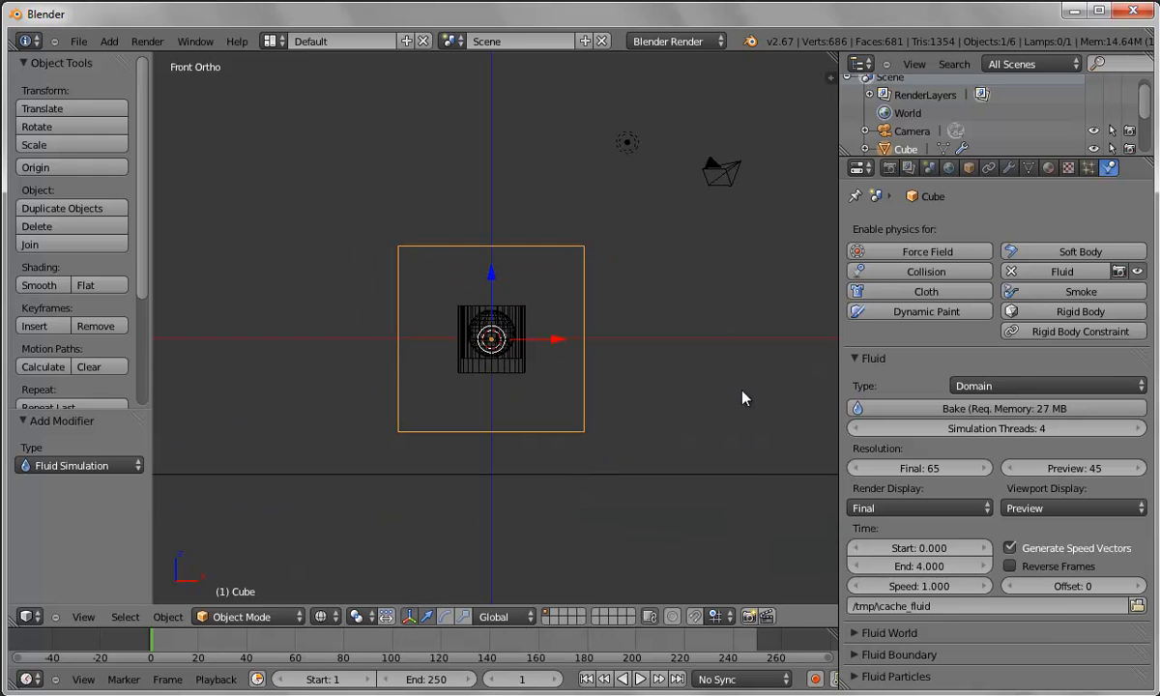
pyautogui.press('s')
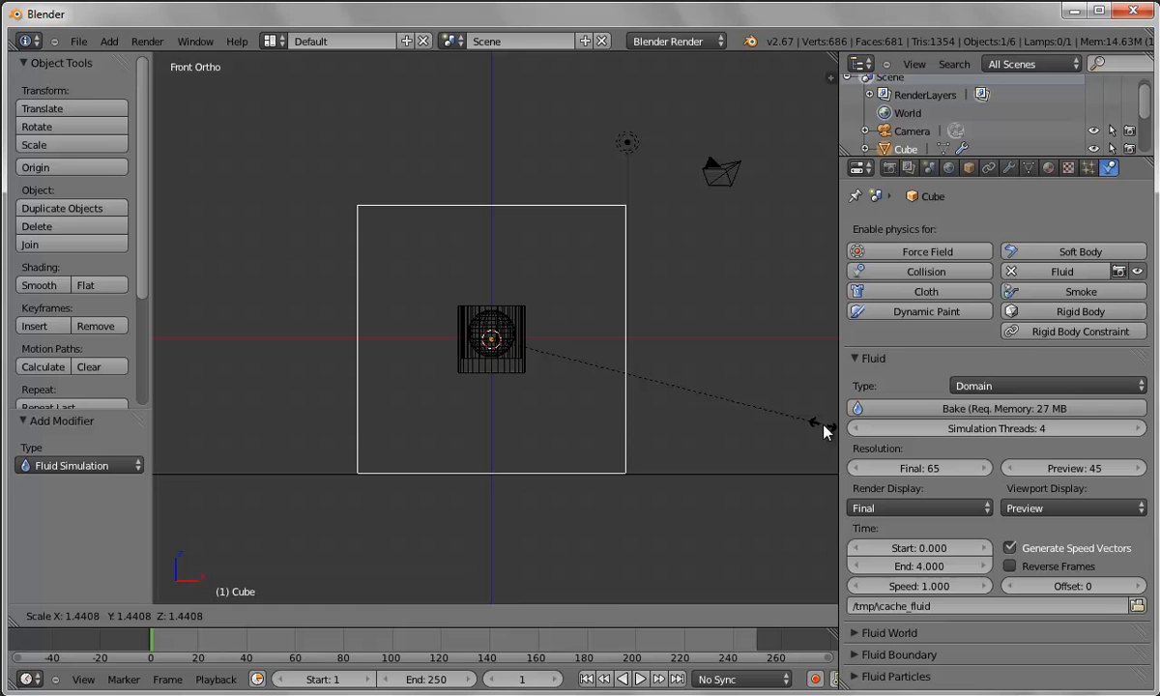
pyautogui.click(824, 431)
pyautogui.scroll(3, 577, 452)
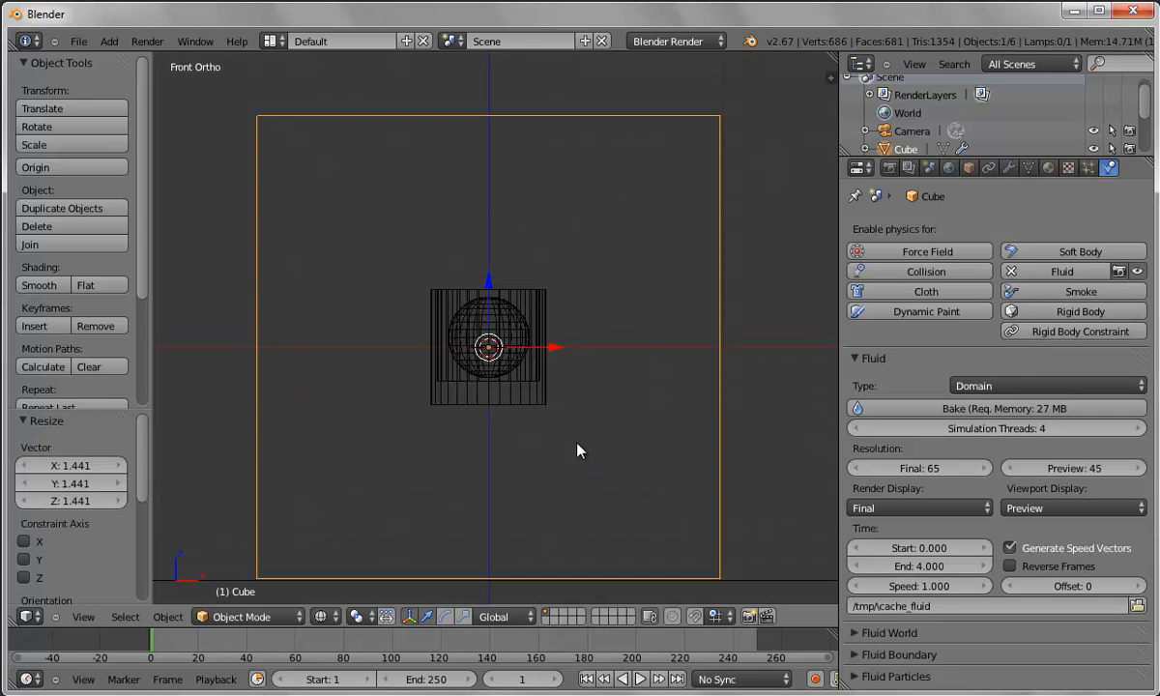
# Stretch the domain cube about 2.31 times along X and about 2.26 times along Y
pyautogui.scroll(-5, 577, 451)
pyautogui.click(462, 616)
pyautogui.moveTo(563, 346); pyautogui.dragTo(644, 343)
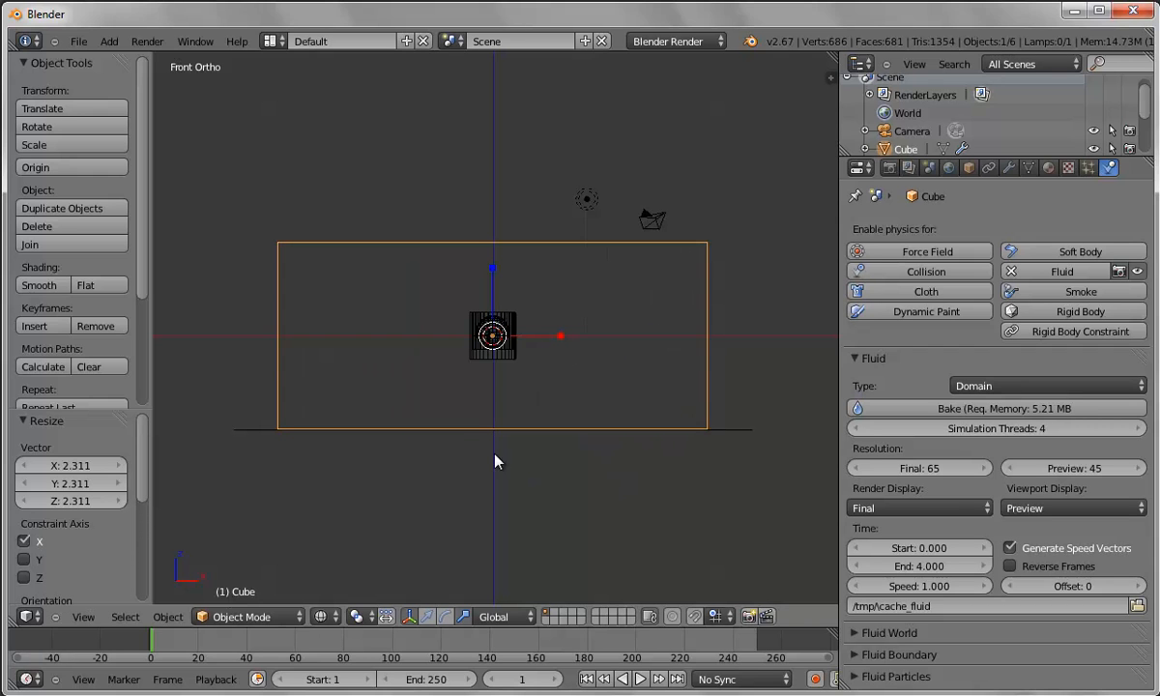
pyautogui.moveTo(497, 464); pyautogui.dragTo(547, 475, button='middle')
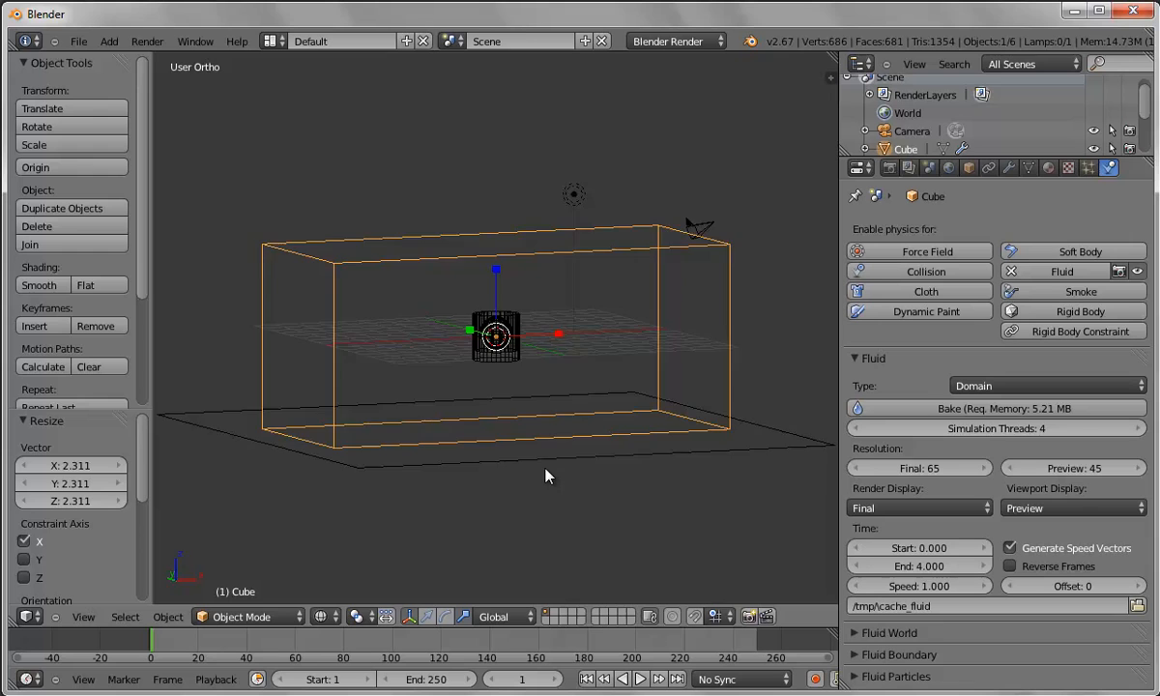
pyautogui.press('KP_3')
pyautogui.moveTo(557, 337); pyautogui.dragTo(645, 338)
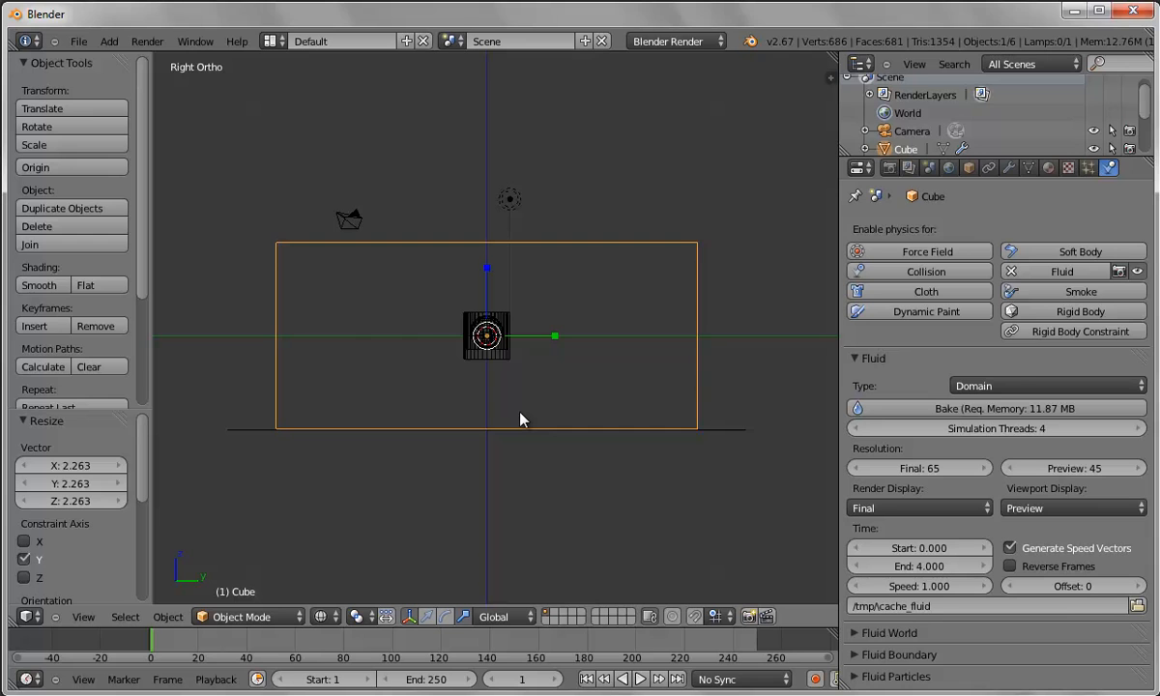
pyautogui.moveTo(611, 388); pyautogui.dragTo(520, 435, button='middle')
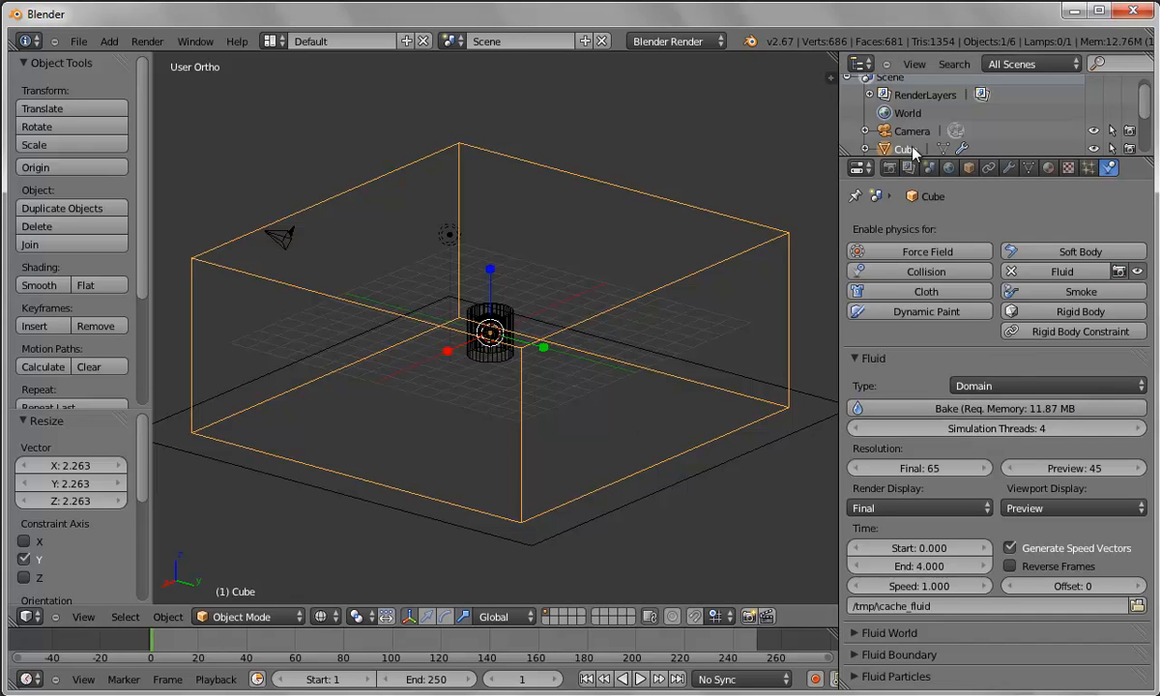
# Set the world's horizon color to white
pyautogui.click(948, 167)
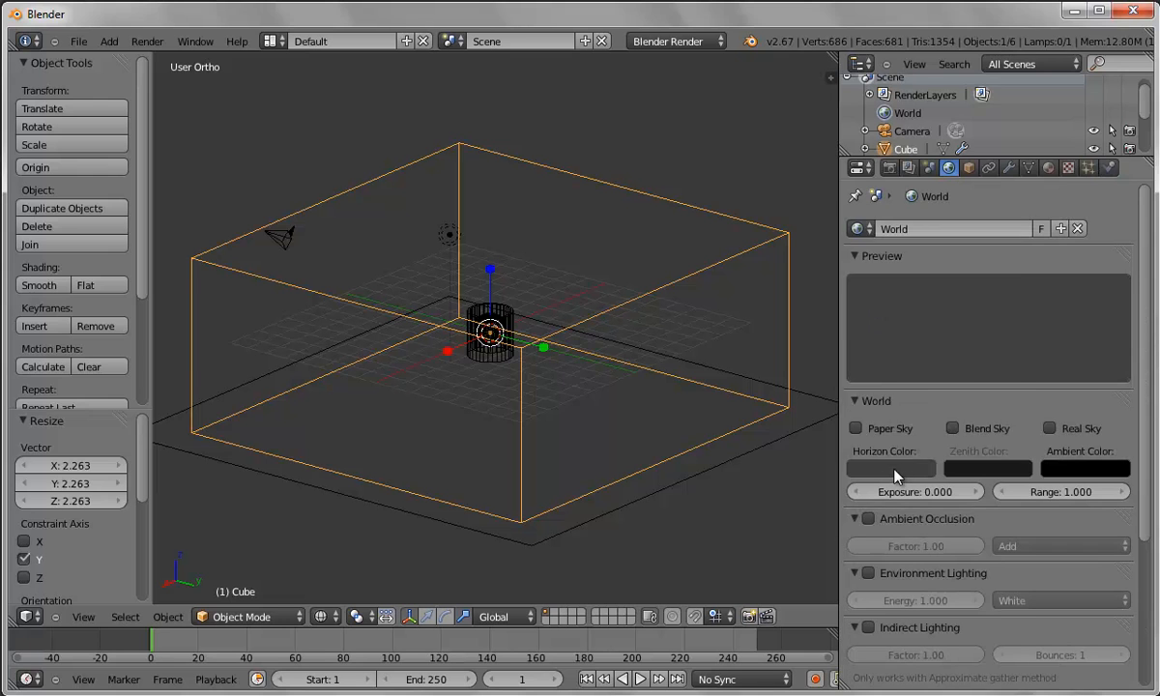
pyautogui.click(891, 468)
pyautogui.moveTo(1004, 326); pyautogui.dragTo(1005, 220)
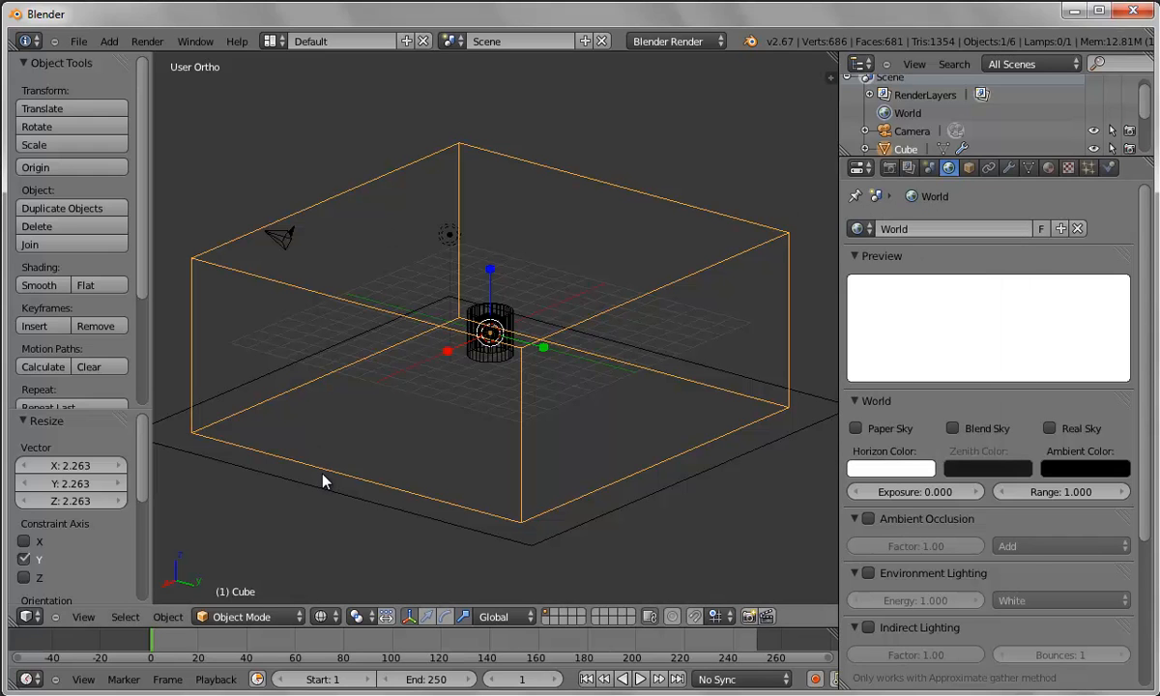
# Give the ground plane a new material with a green diffuse color
pyautogui.rightClick(544, 539)
pyautogui.click(1049, 168)
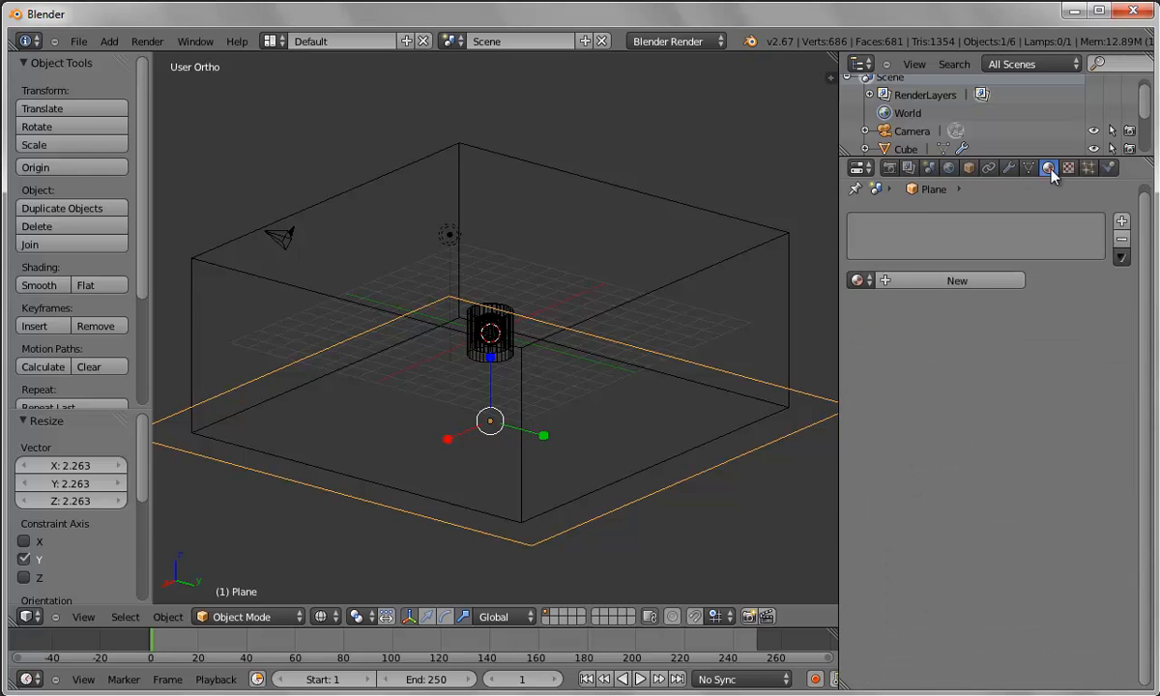
pyautogui.click(896, 287)
pyautogui.click(918, 503)
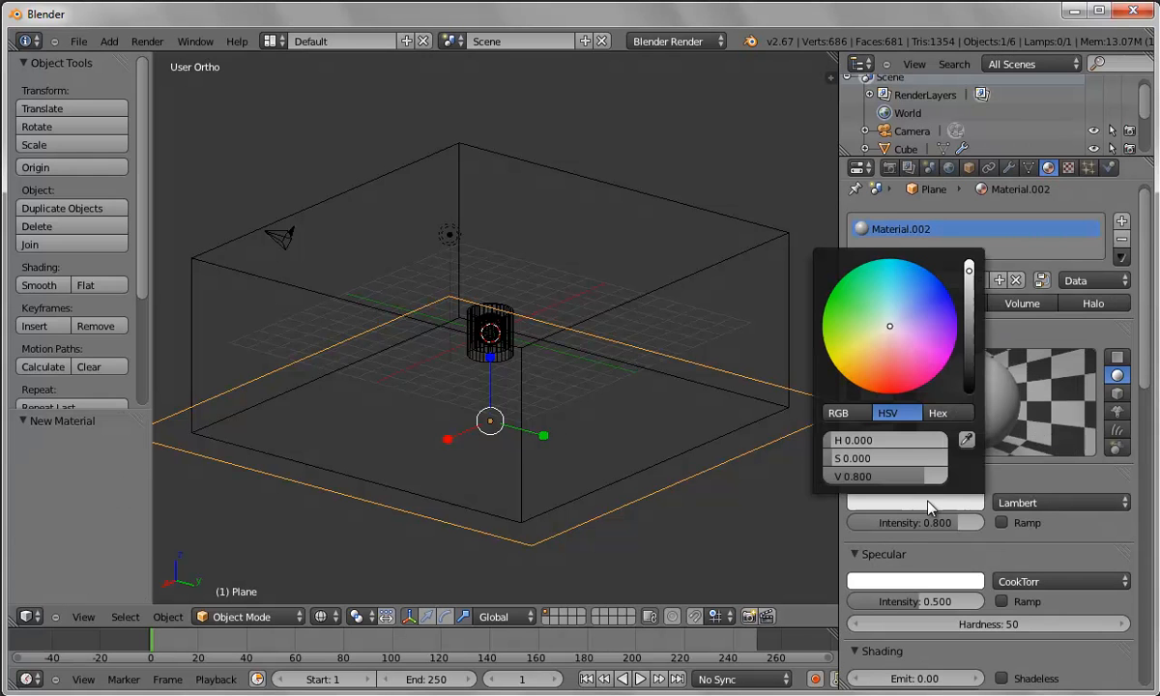
pyautogui.click(837, 305)
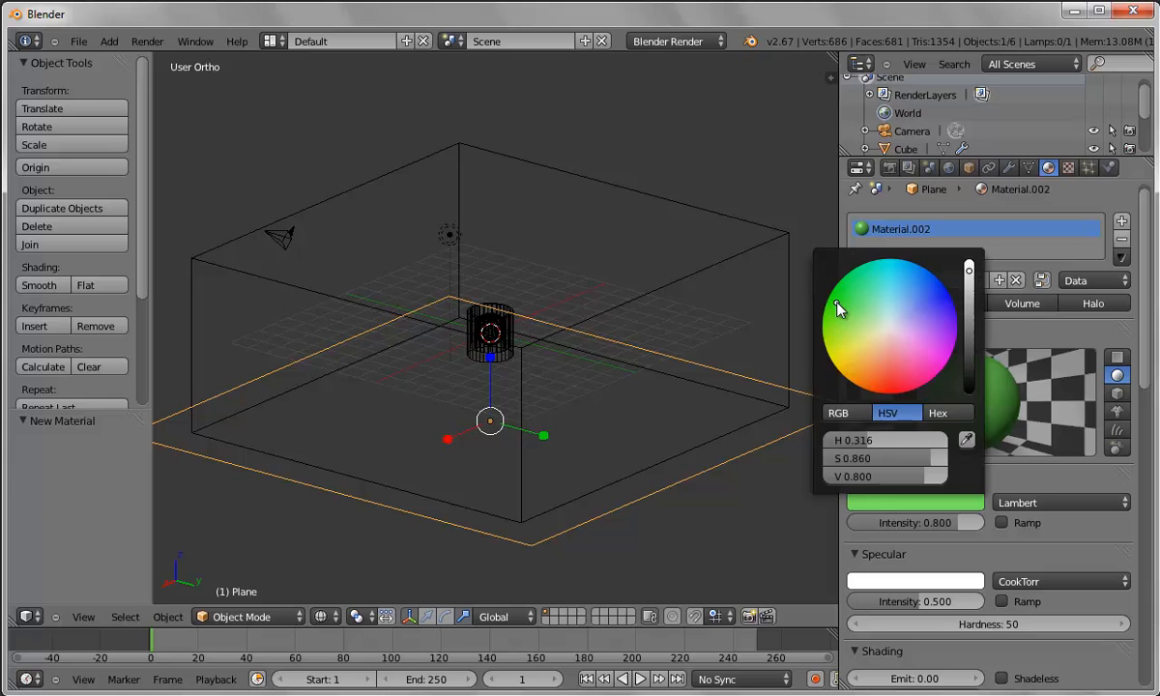
pyautogui.click(934, 505)
pyautogui.moveTo(937, 458)
pyautogui.mouseDown()
pyautogui.moveTo(948, 459)
pyautogui.moveTo(916, 480)
pyautogui.moveTo(932, 456)
pyautogui.mouseUp()
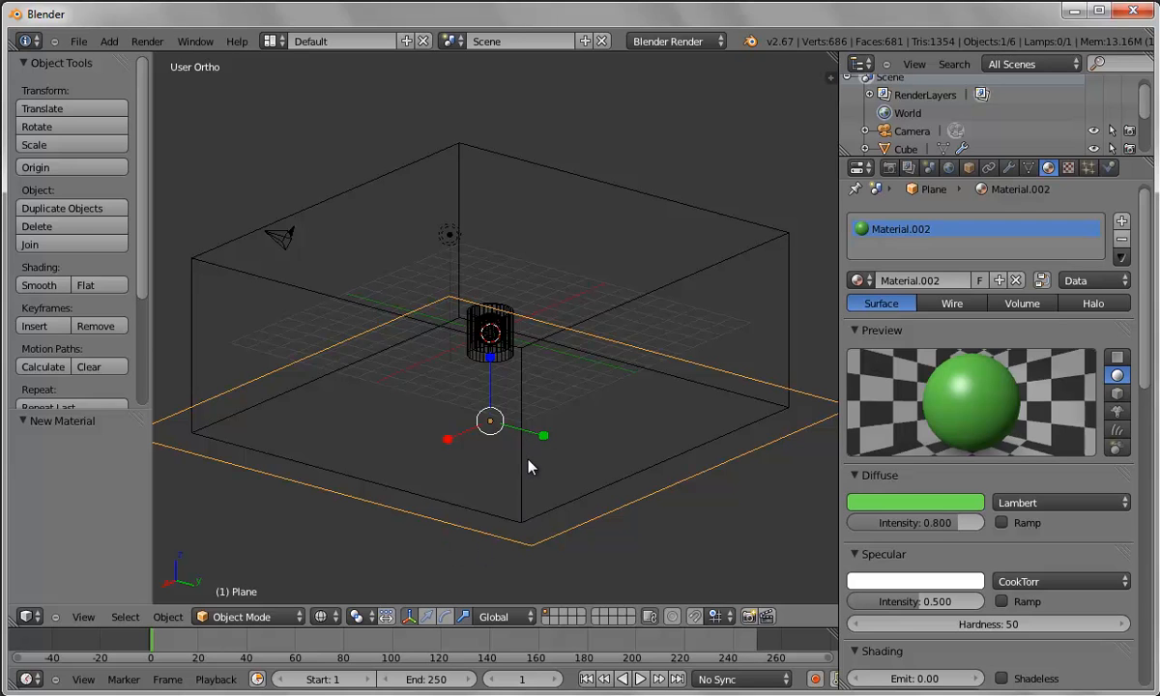
# Bake the fluid simulation from the domain cube's physics settings
pyautogui.rightClick(528, 354)
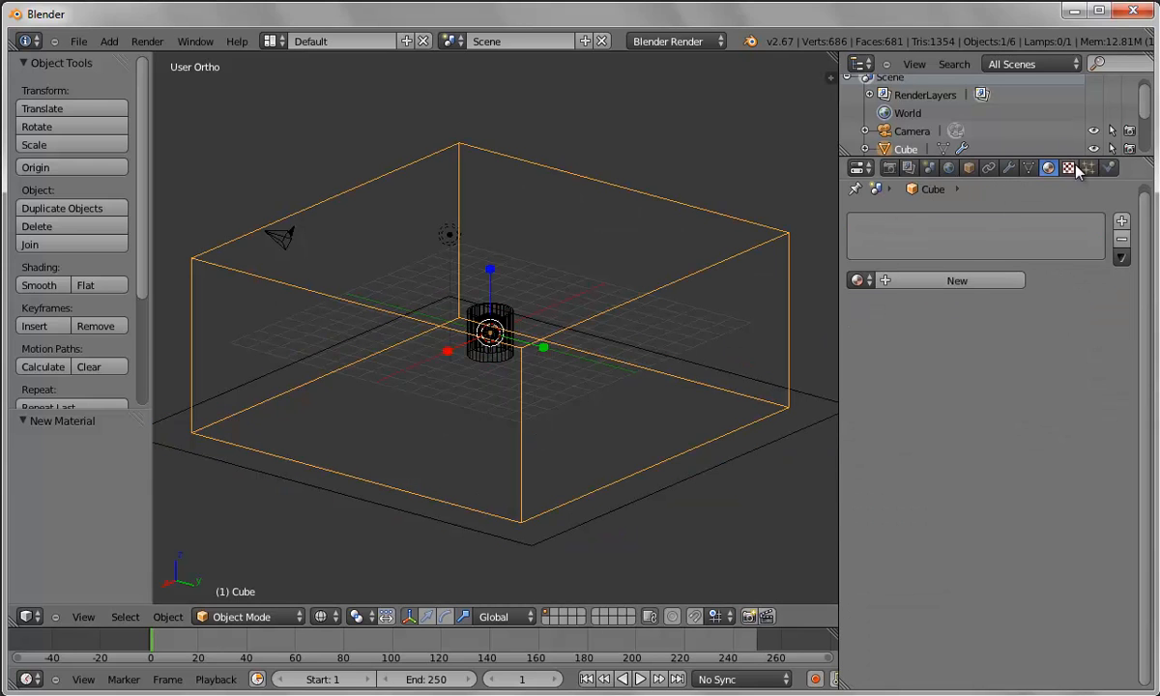
pyautogui.click(1108, 167)
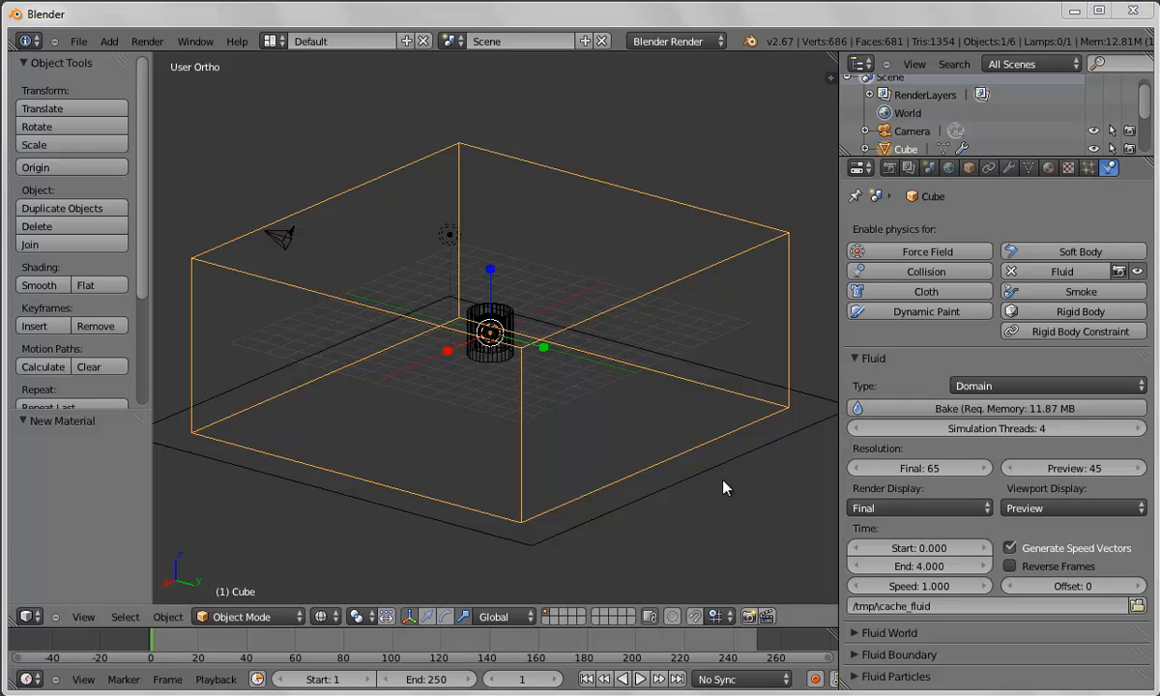
pyautogui.click(955, 409)
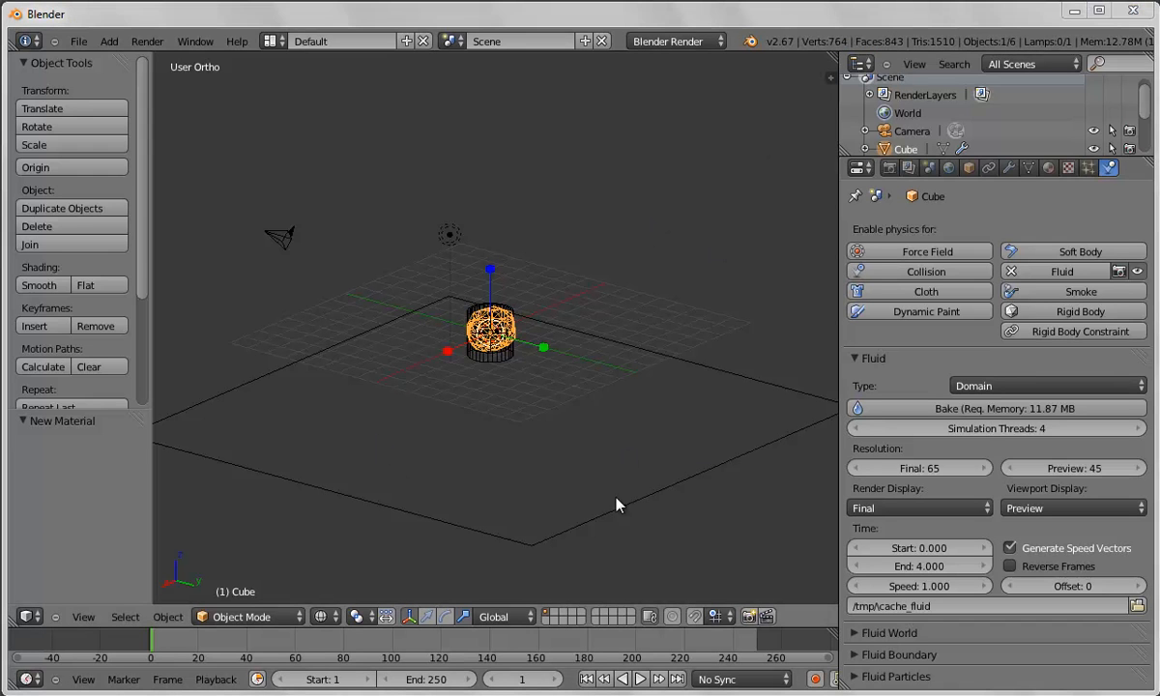
# Play back the baked fluid animation and inspect the poured fluid from another angle
pyautogui.click(640, 679)
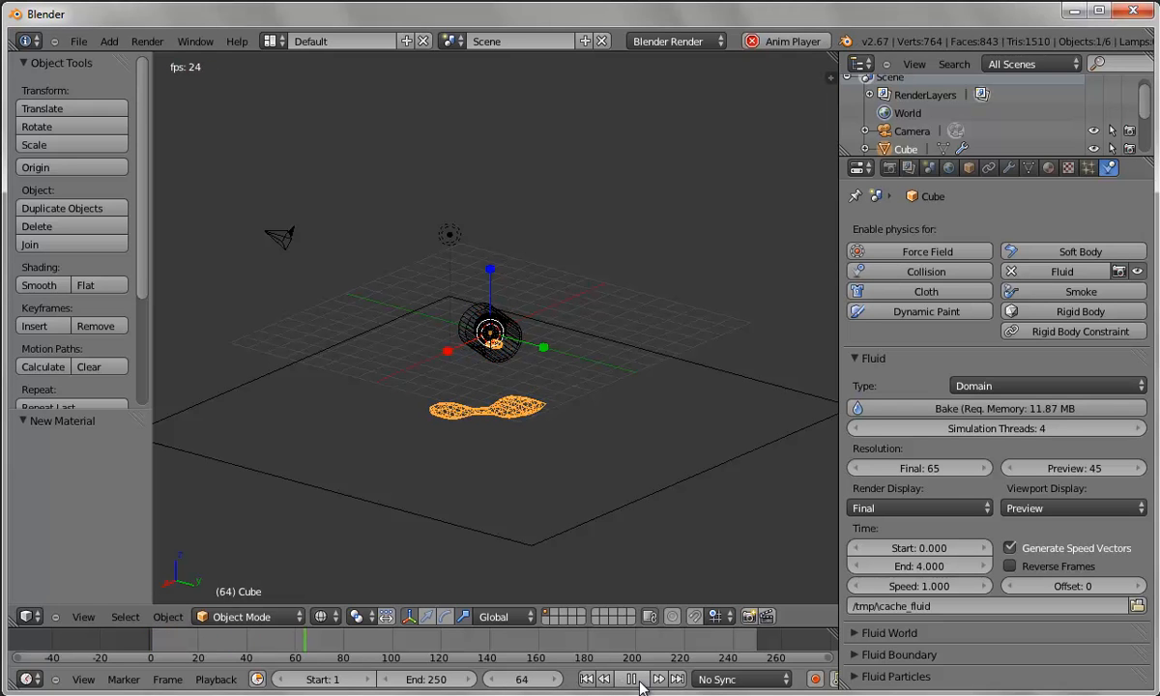
pyautogui.click(640, 682)
pyautogui.moveTo(609, 482); pyautogui.dragTo(435, 513, button='middle')
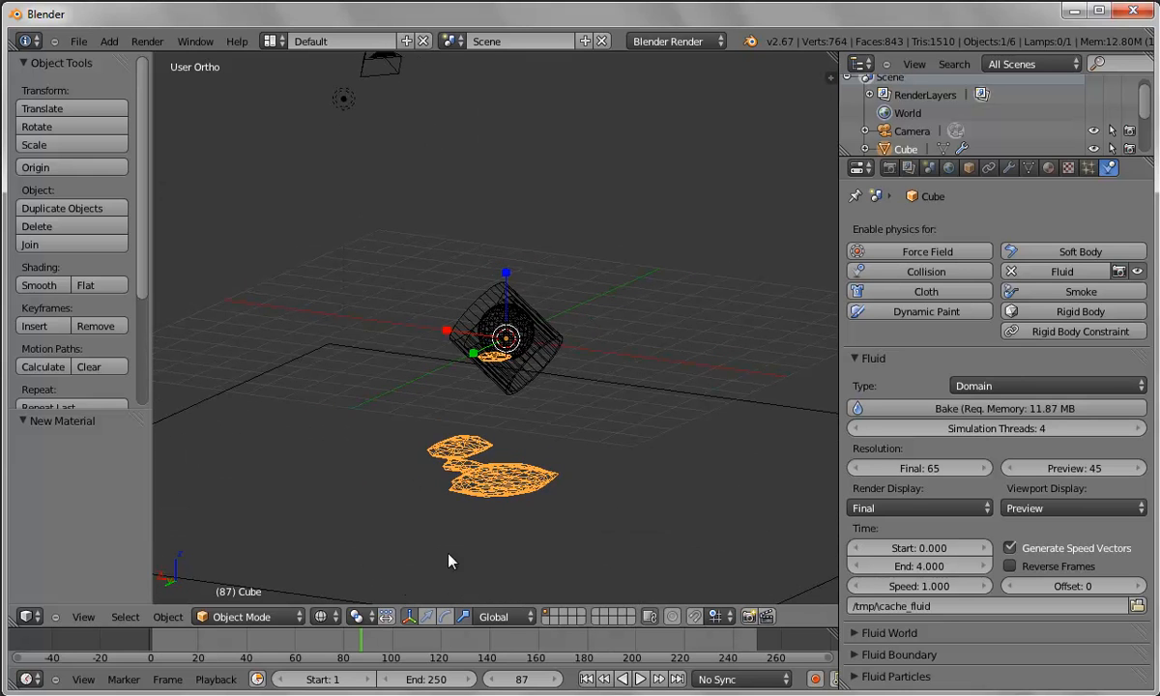
# At frame 67, raise the ground plane about 0.62 along Z to meet the fluid and switch to the camera view
pyautogui.moveTo(362, 645); pyautogui.dragTo(312, 646)
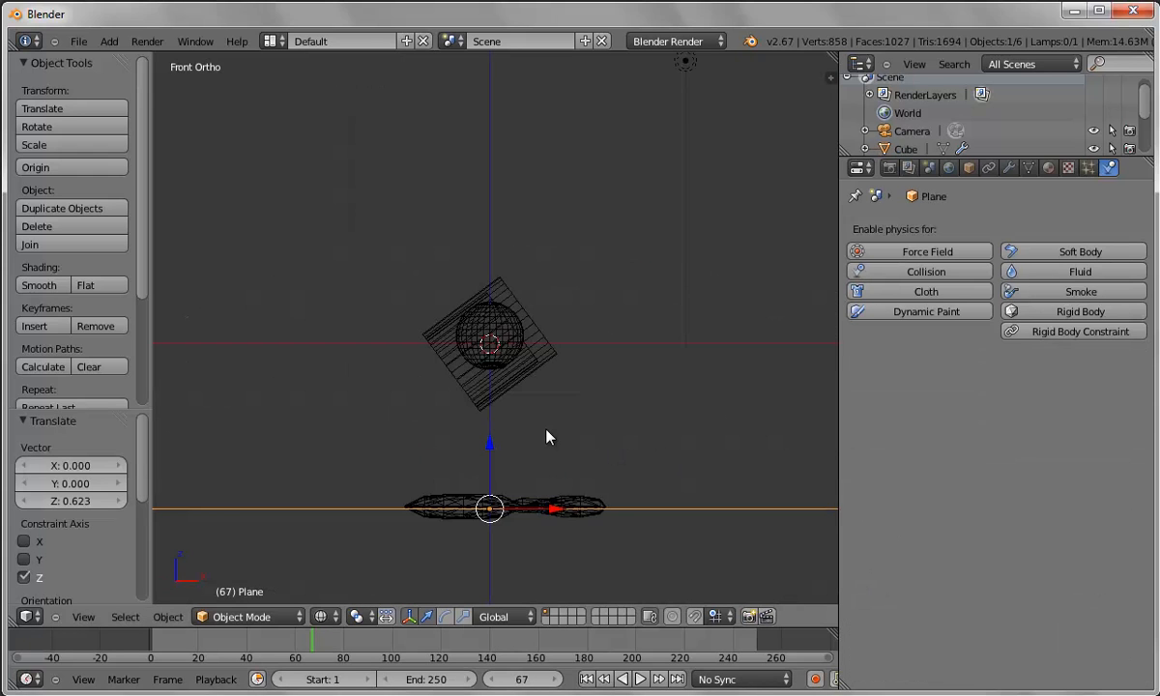
pyautogui.press('KP_0')
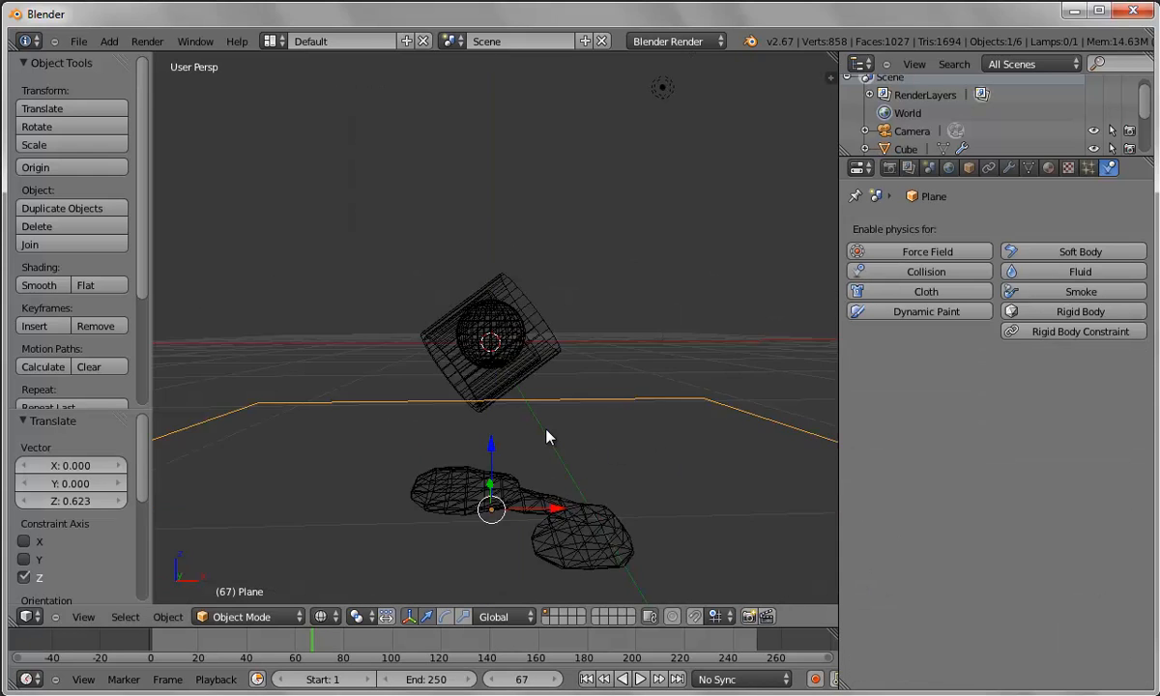
pyautogui.rightClick(415, 441)
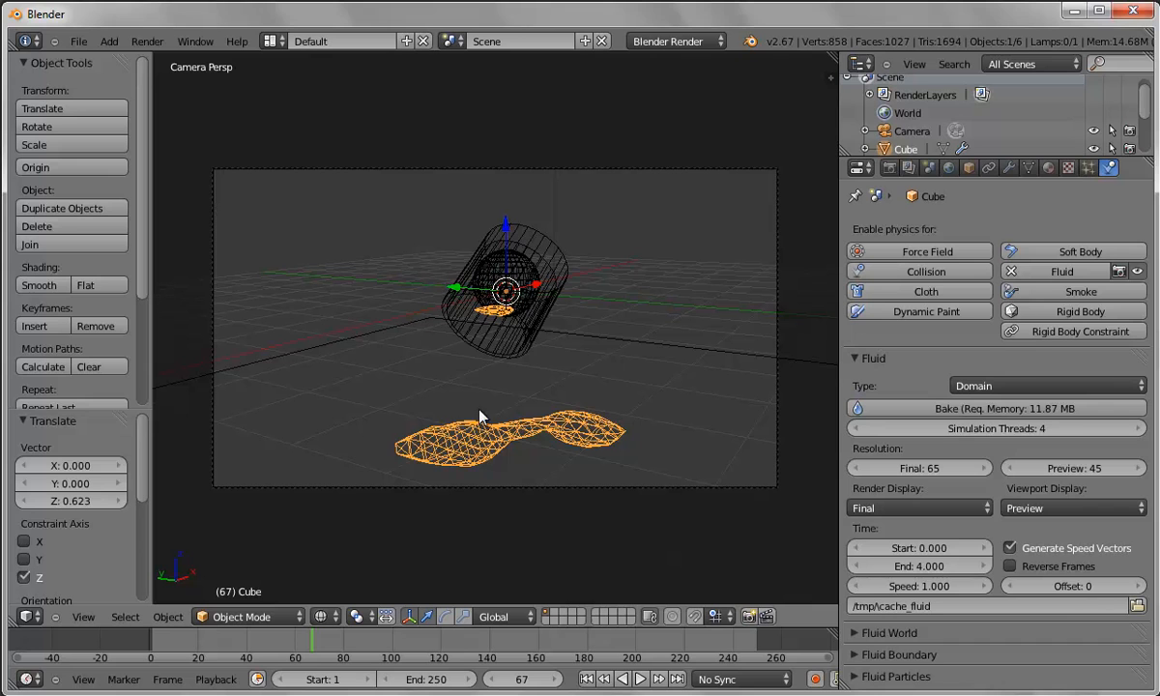
# Hide the sphere inside the glass from both the viewport and the render
pyautogui.rightClick(519, 273)
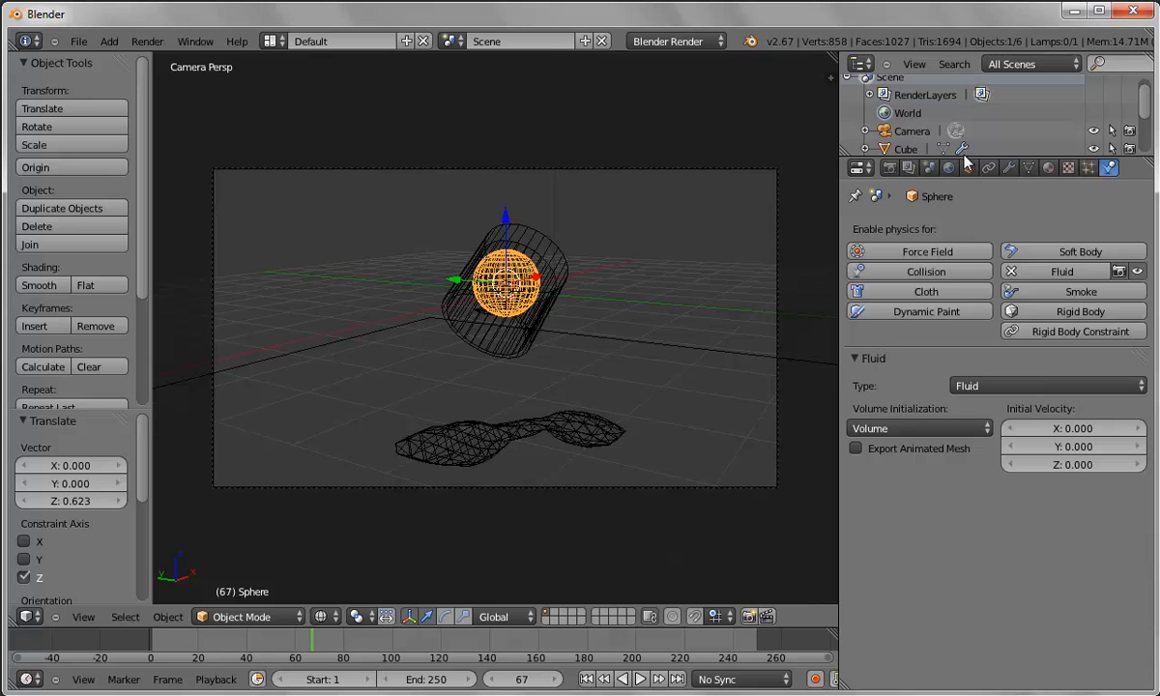
pyautogui.moveTo(955, 159); pyautogui.dragTo(955, 302)
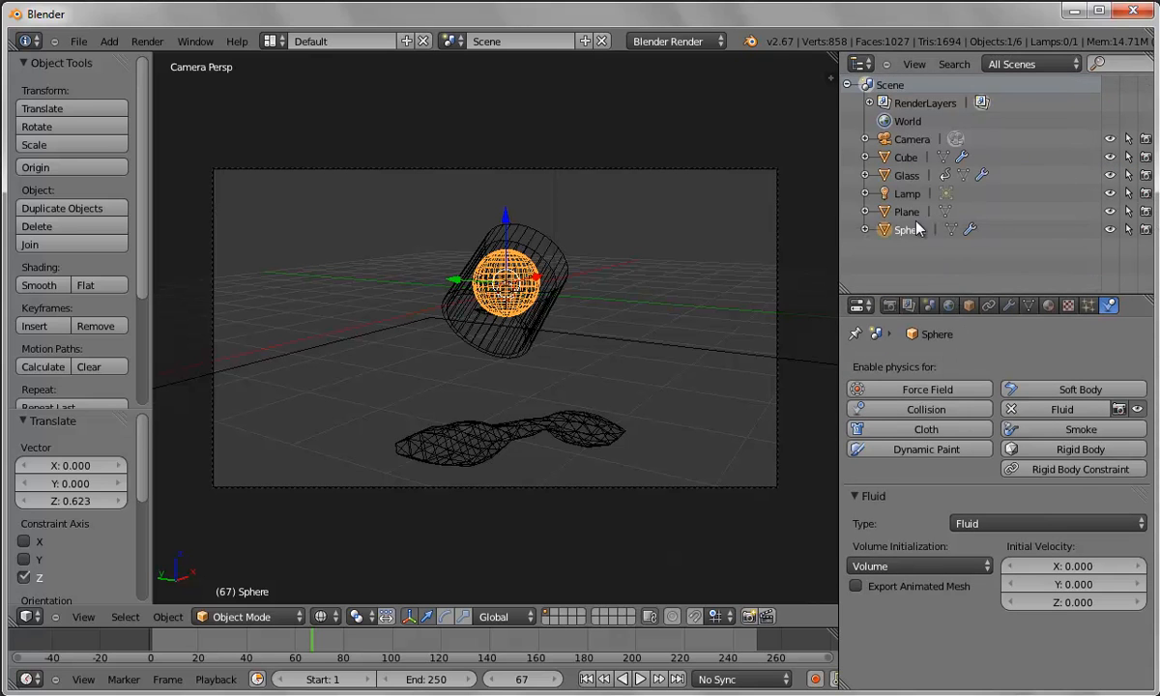
pyautogui.click(1145, 229)
pyautogui.click(1109, 230)
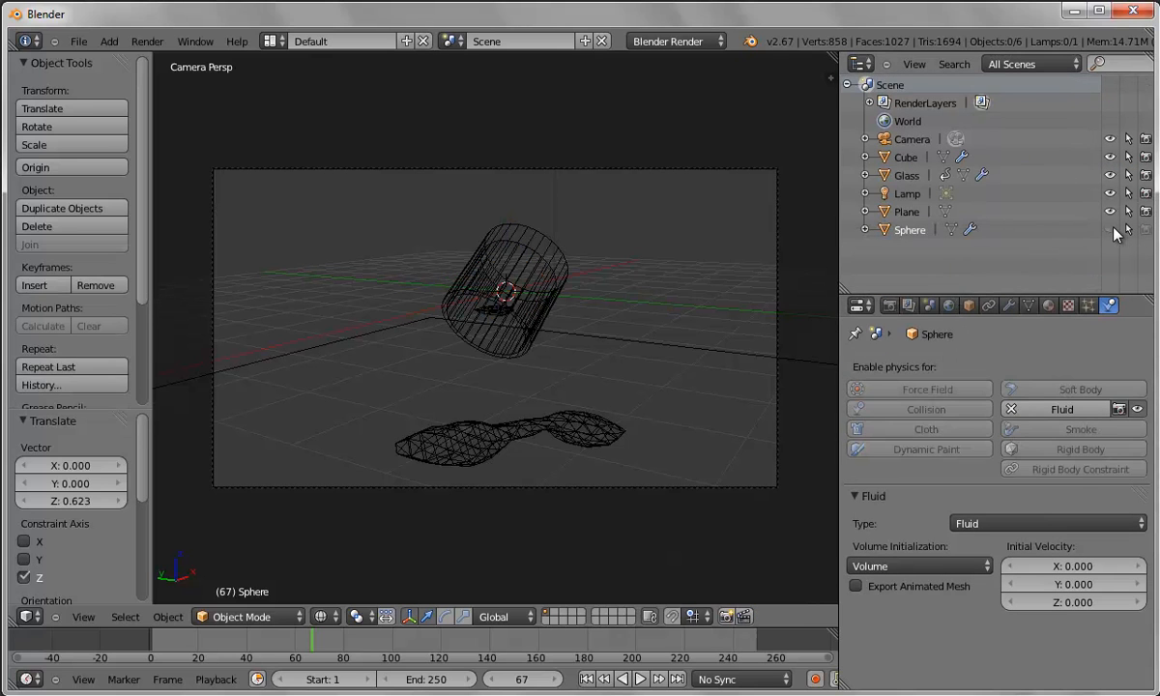
# Add a new material to the fluid domain and set its diffuse intensity to 0
pyautogui.rightClick(470, 454)
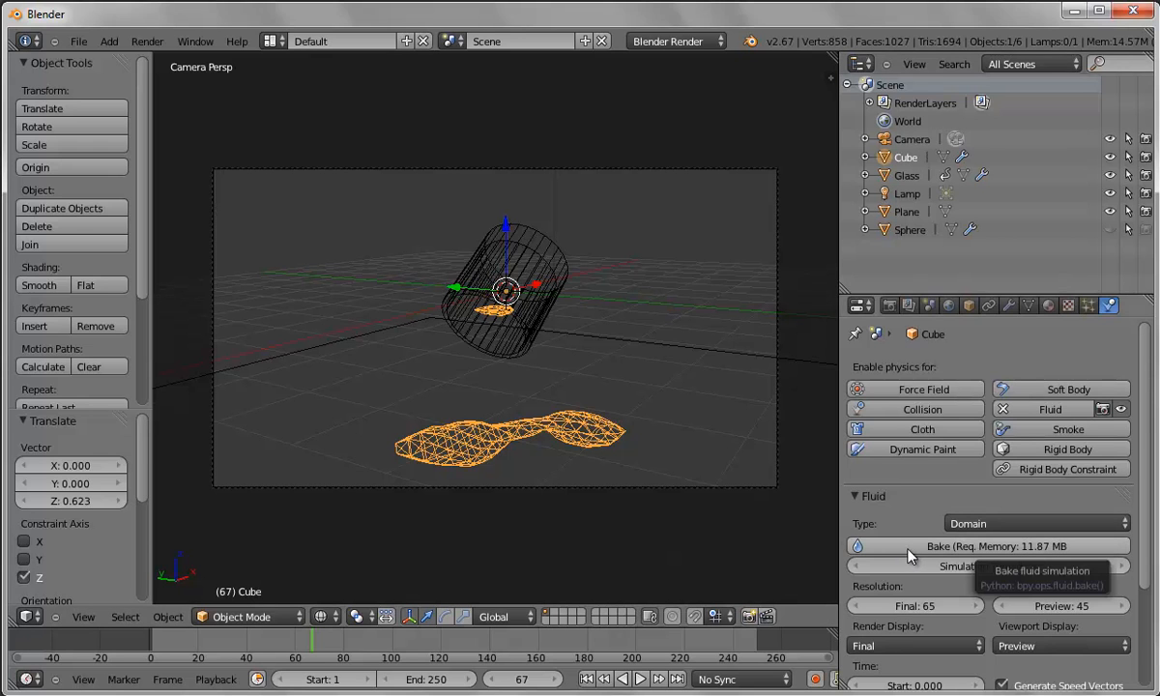
pyautogui.click(1048, 306)
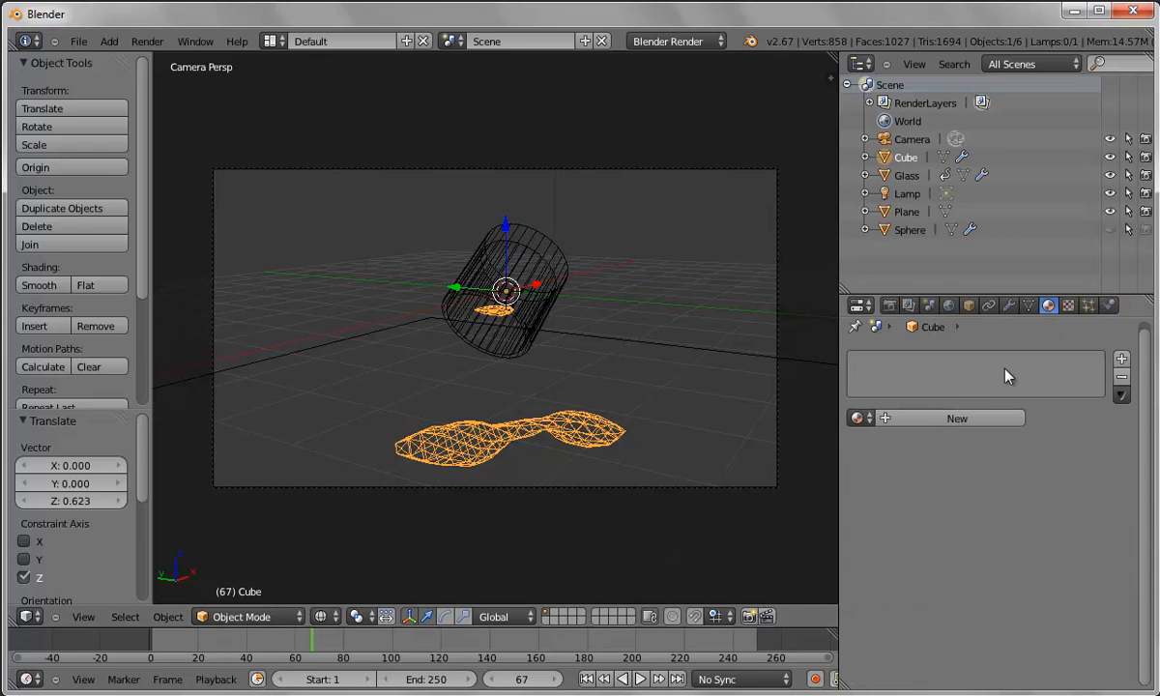
pyautogui.click(917, 420)
pyautogui.moveTo(904, 661); pyautogui.dragTo(828, 665)
pyautogui.scroll(-6, 873, 596)
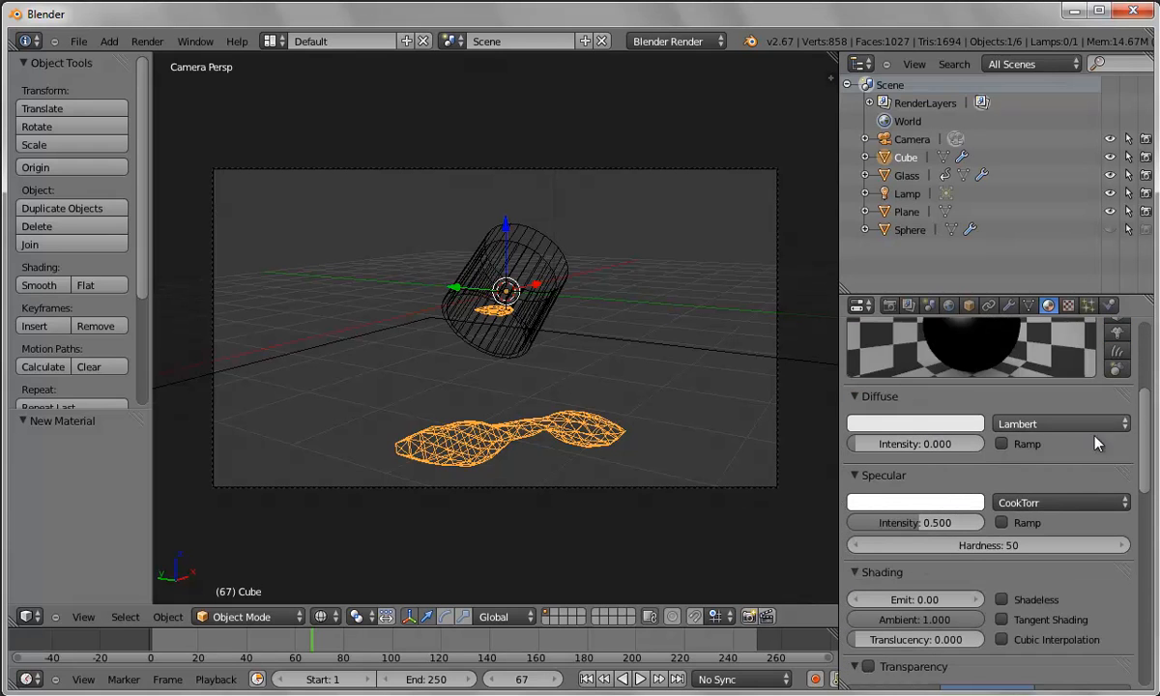
# Set the fluid material's specular shader to Phong and enable raytraced transparency with an alpha of 0.1
pyautogui.click(1057, 504)
pyautogui.click(1042, 469)
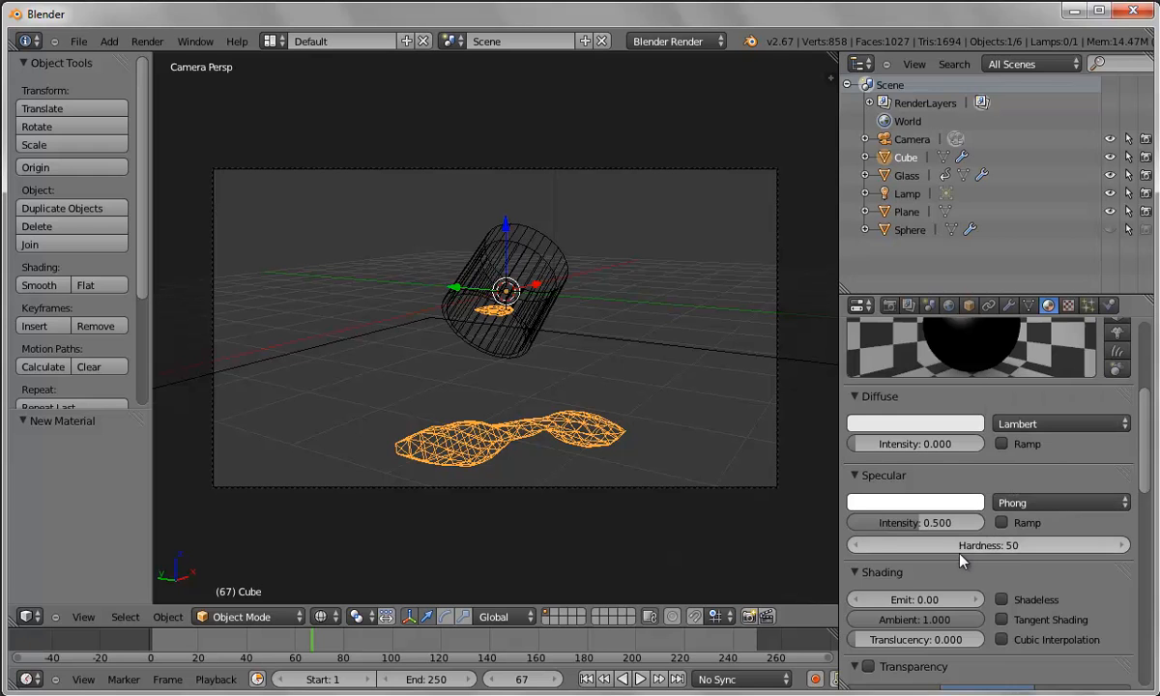
pyautogui.scroll(-3, 957, 561)
pyautogui.click(867, 558)
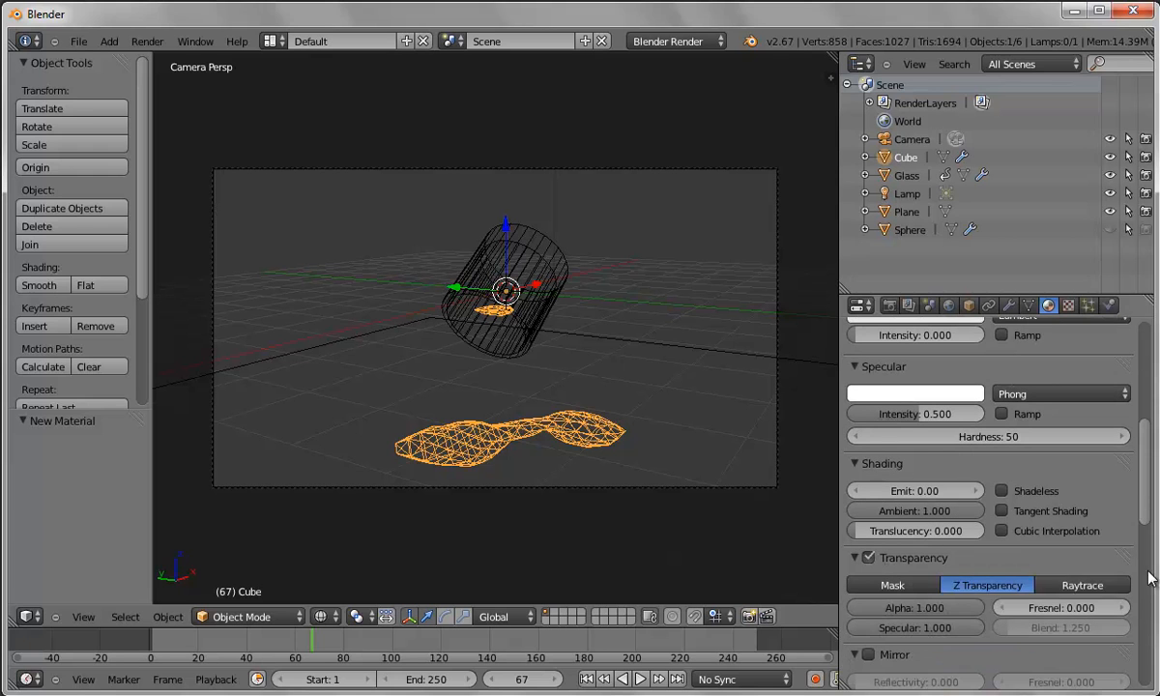
pyautogui.click(1080, 584)
pyautogui.click(940, 606)
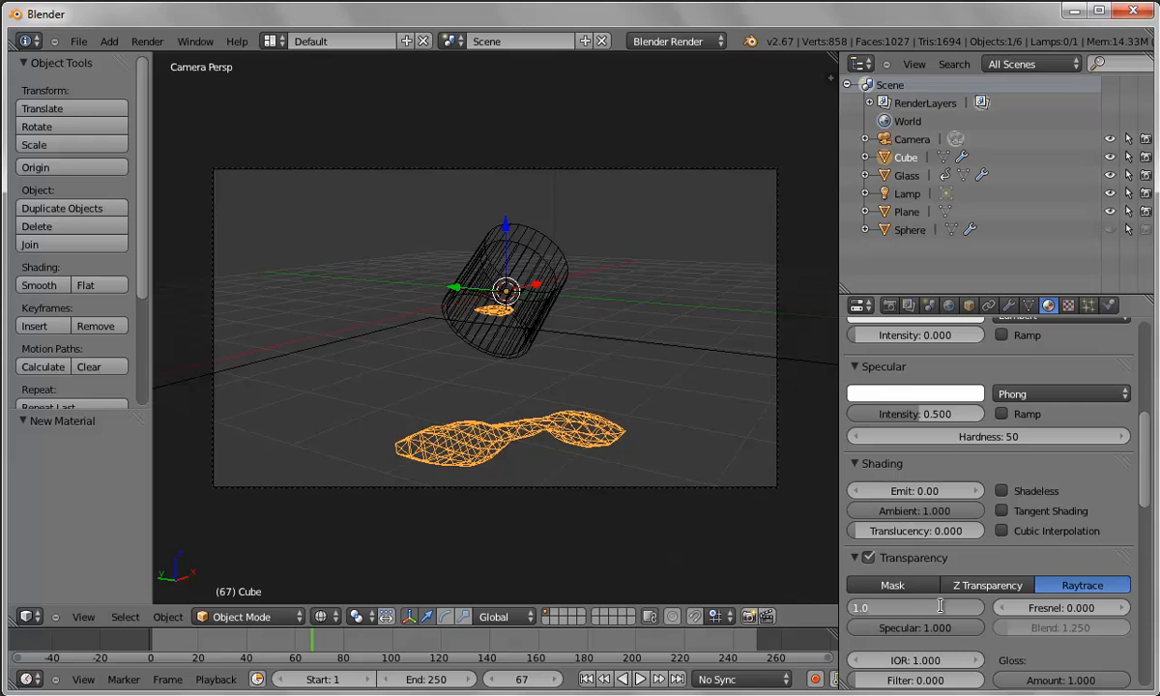
pyautogui.write('0.1')
pyautogui.press('Tab')
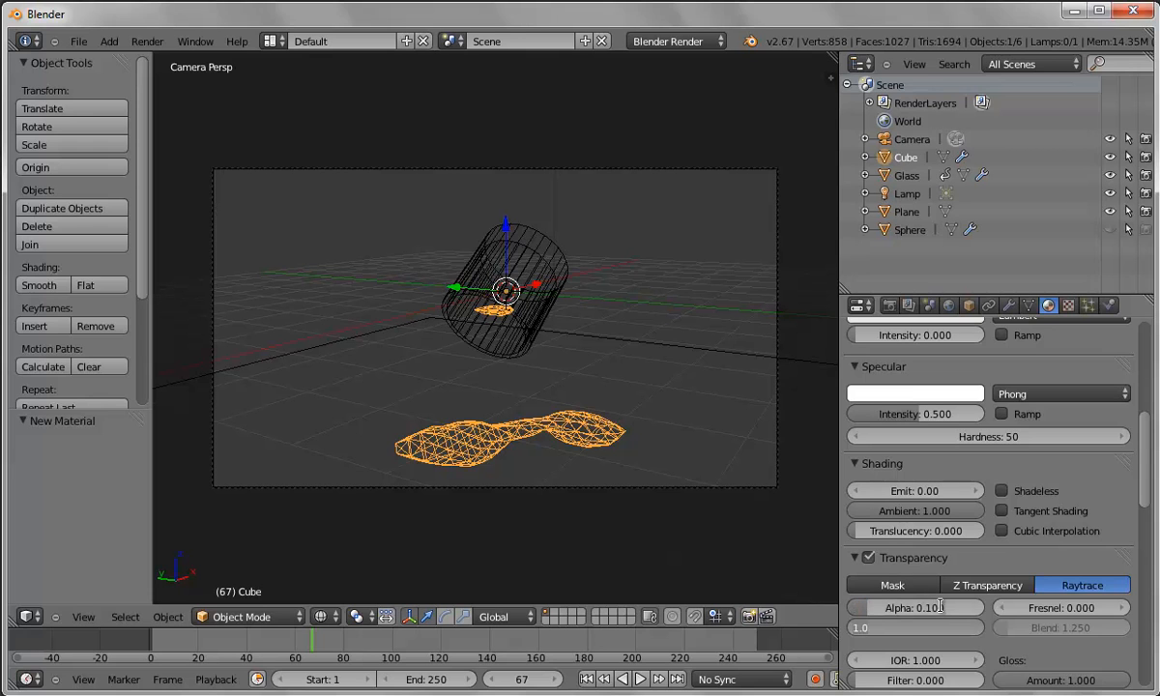
pyautogui.press('Return')
# Enable mirror on the fluid material with reflectivity 0.1, and set both the transparency depth and mirror depth to 3
pyautogui.scroll(-5, 960, 663)
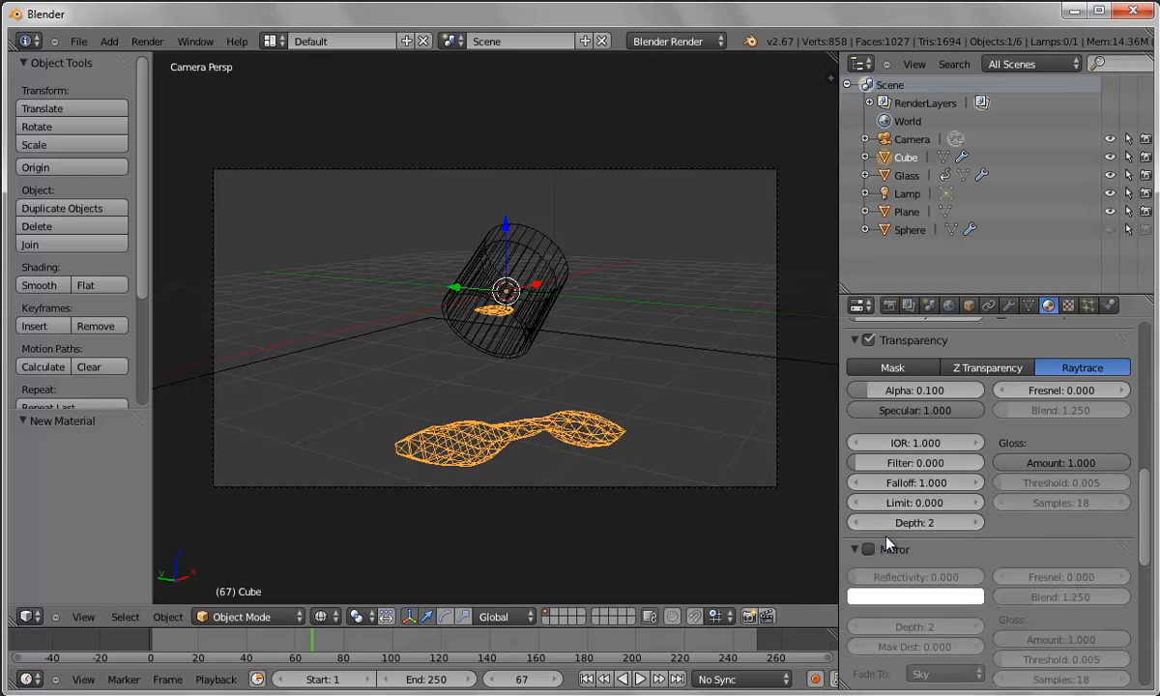
pyautogui.click(868, 550)
pyautogui.moveTo(875, 580); pyautogui.dragTo(870, 583)
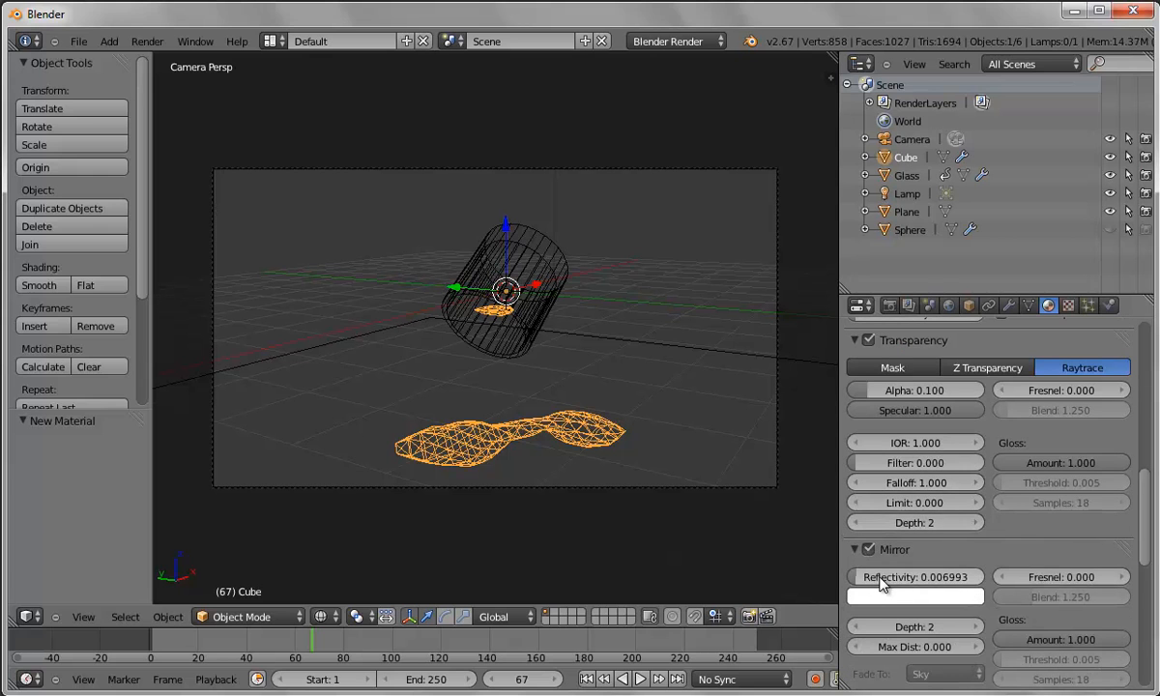
pyautogui.click(859, 577)
pyautogui.hotkey('ctrl', 'a')
pyautogui.press('BackSpace')
pyautogui.write('0.1')
pyautogui.press('Return')
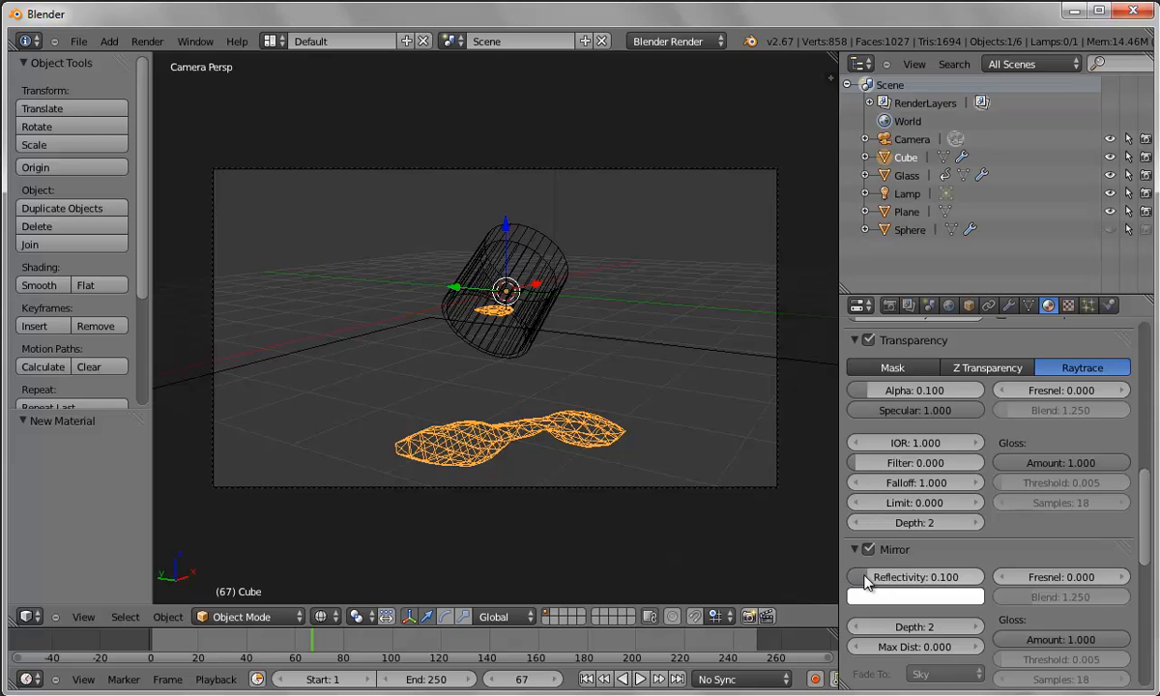
pyautogui.click(977, 522)
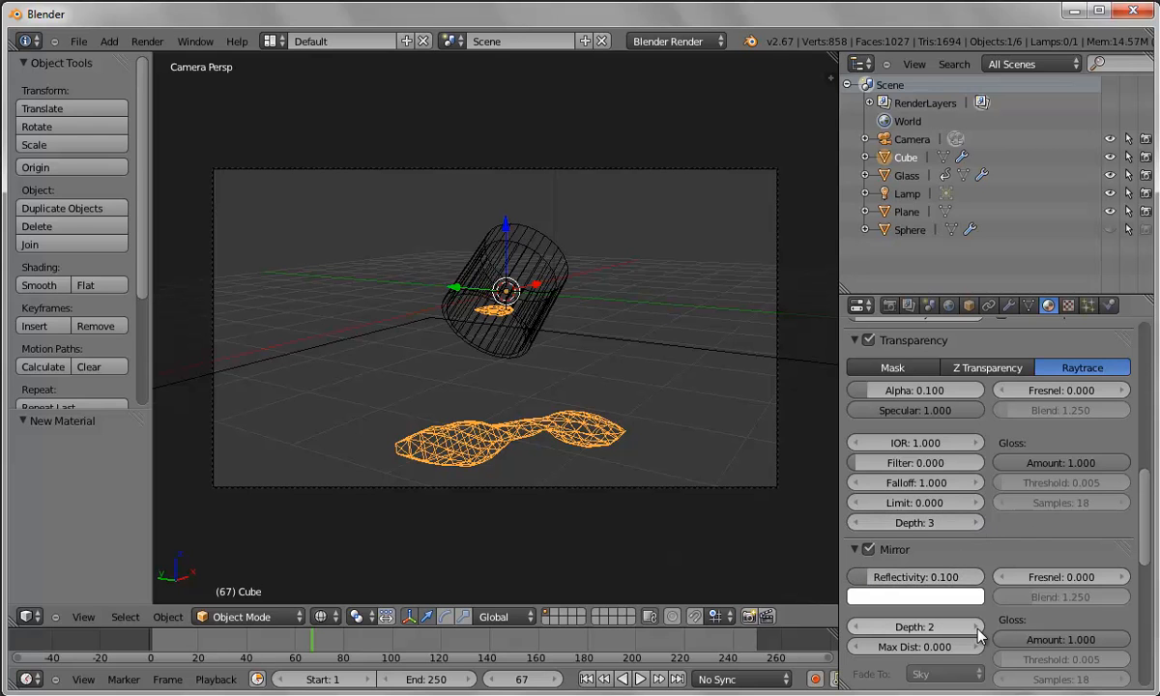
pyautogui.scroll(-10, 982, 624)
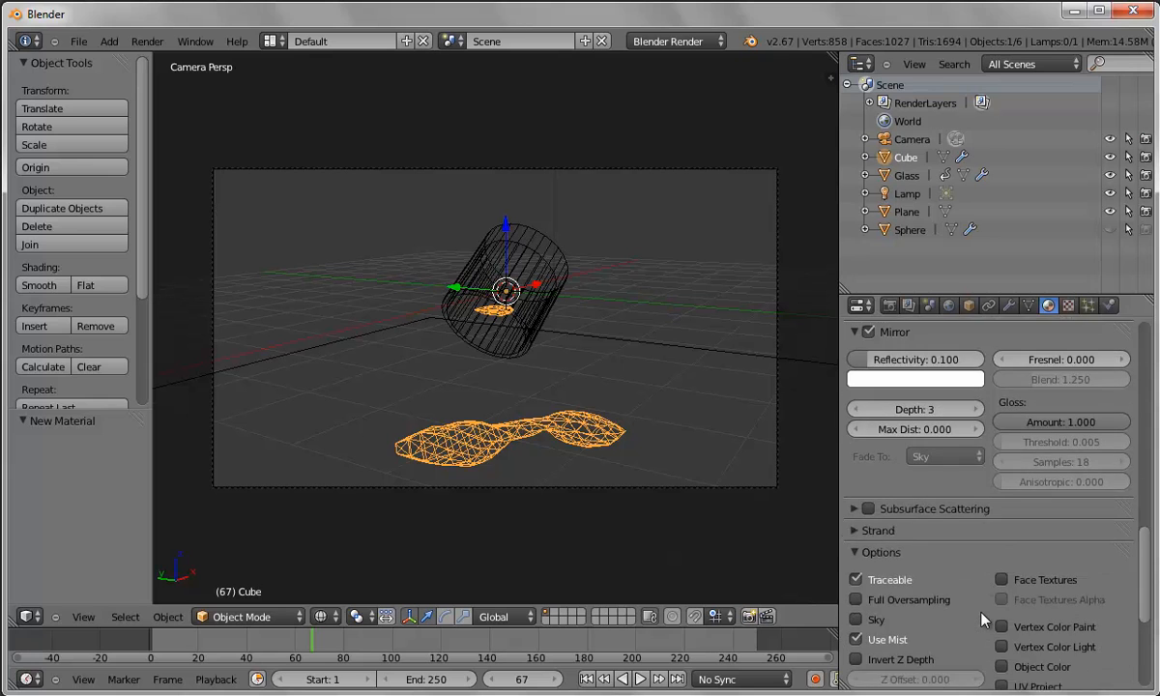
# Turn on Receive Transparent shadows for the fluid material and for the ground plane's material
pyautogui.scroll(-3, 982, 619)
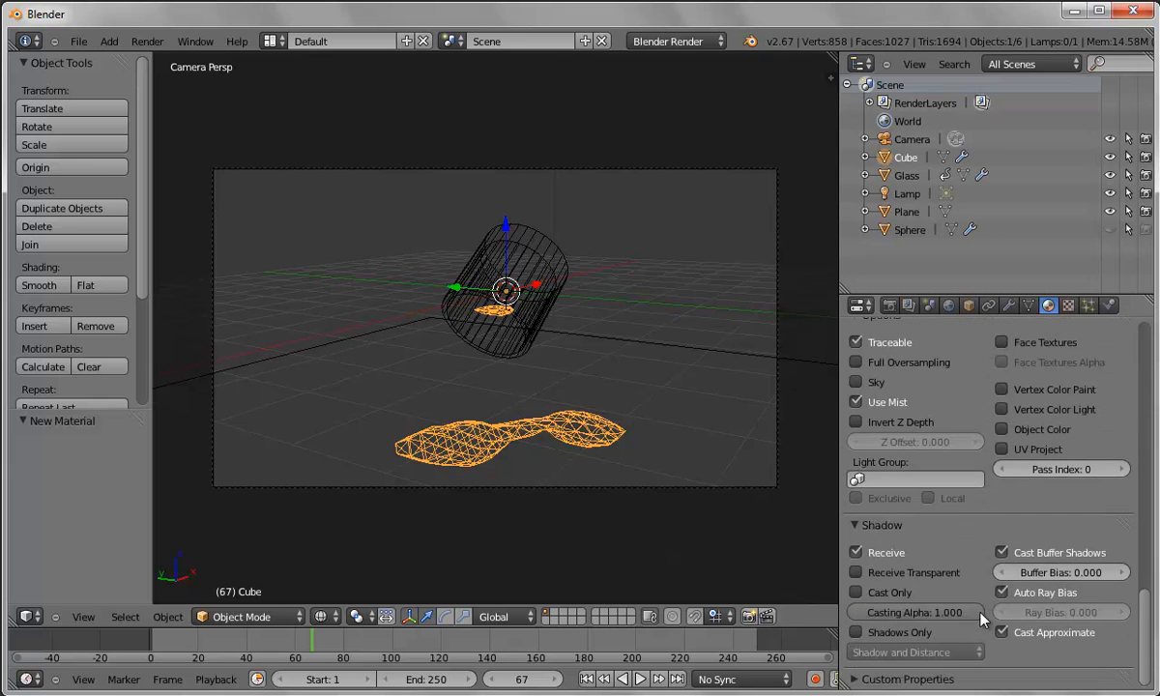
pyautogui.click(856, 573)
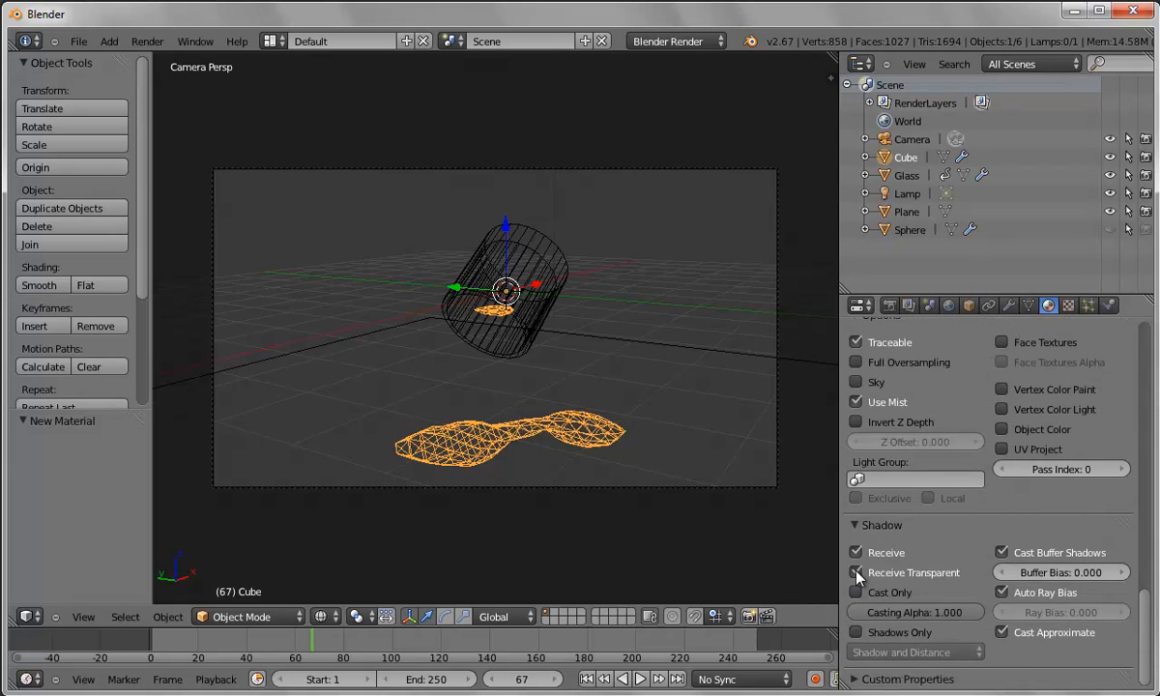
pyautogui.rightClick(715, 353)
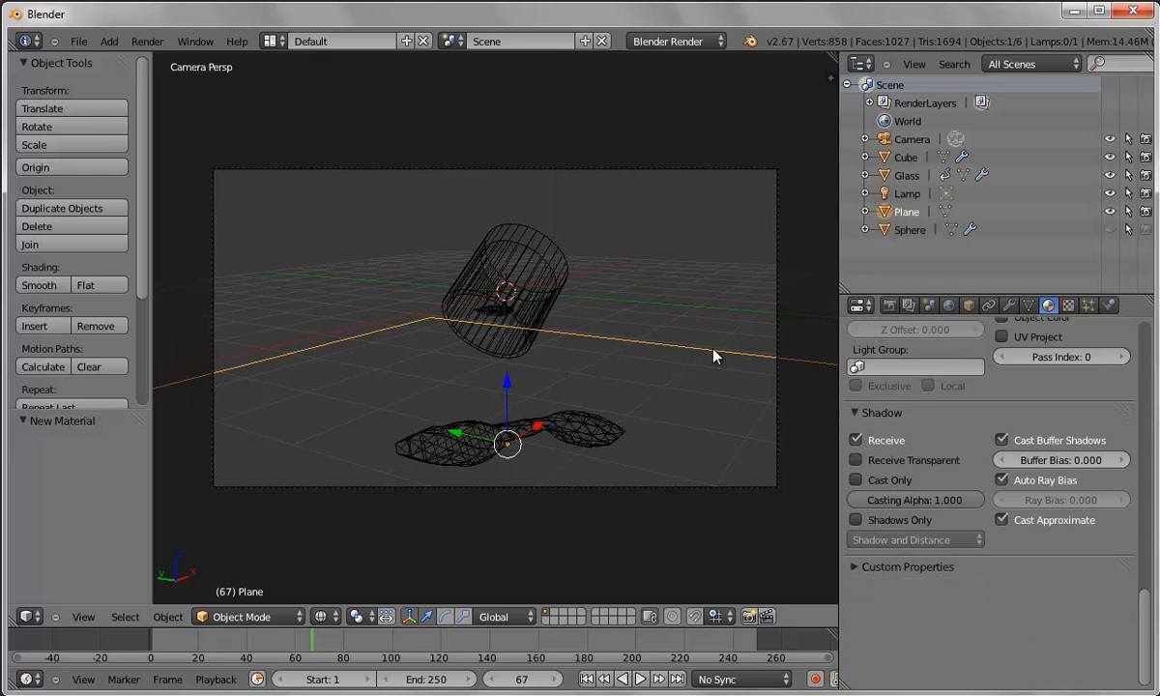
pyautogui.click(855, 461)
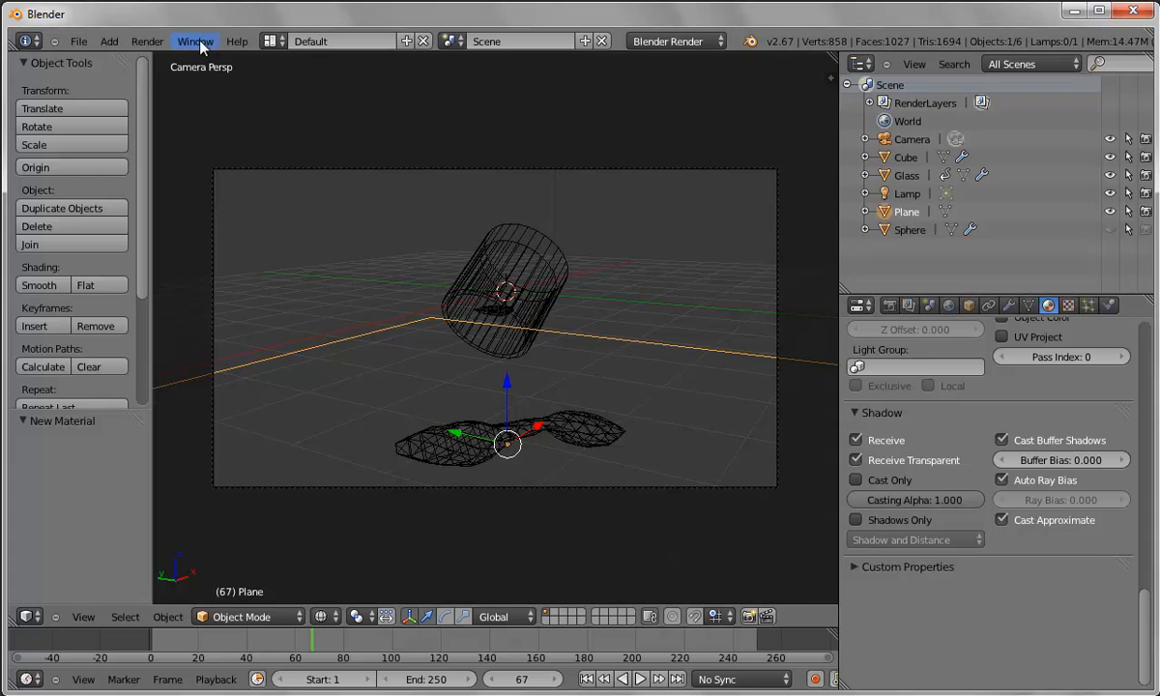
# Render a still image of frame 67 from the camera
pyautogui.click(142, 42)
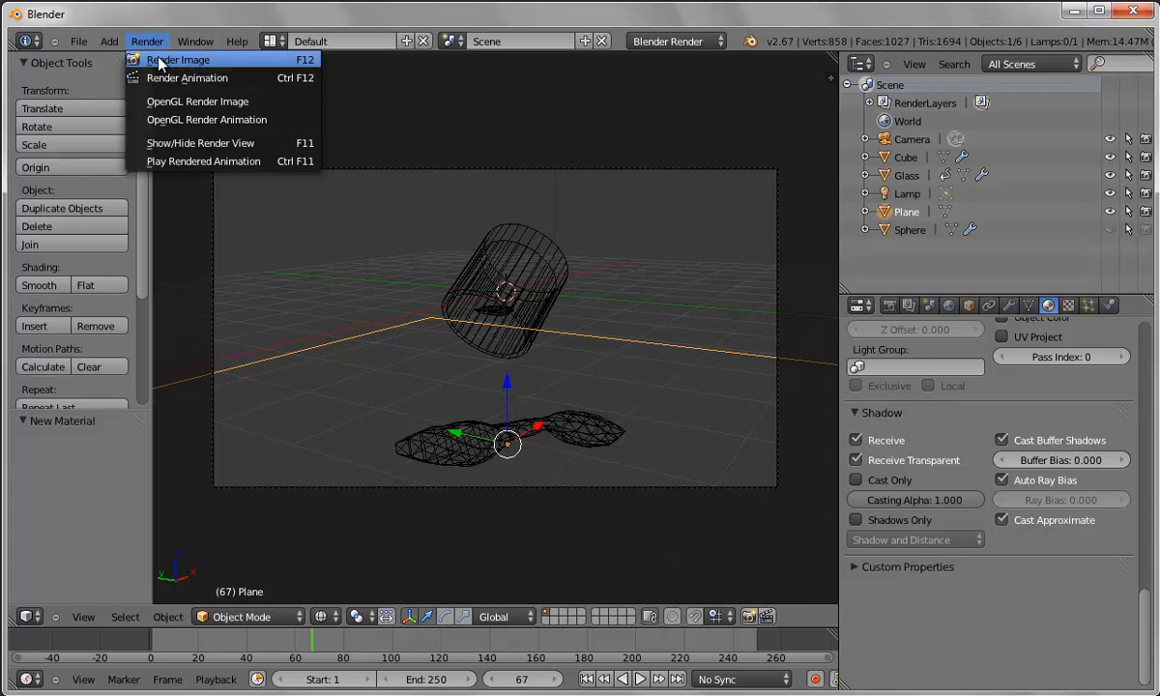
pyautogui.click(155, 60)
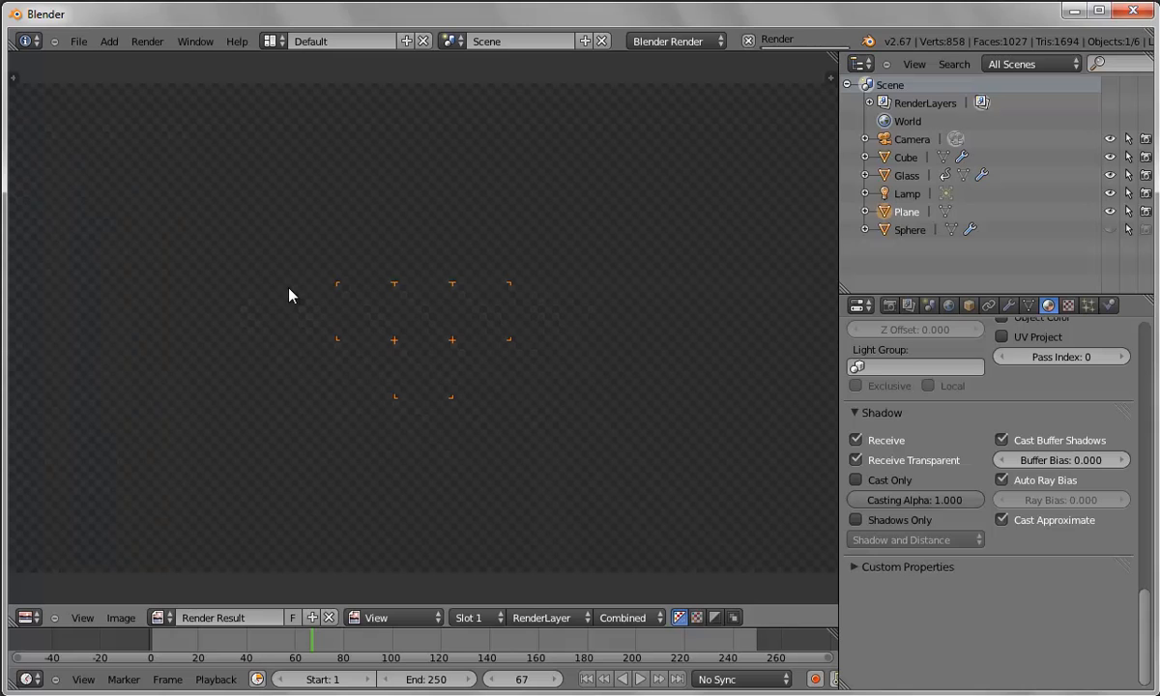